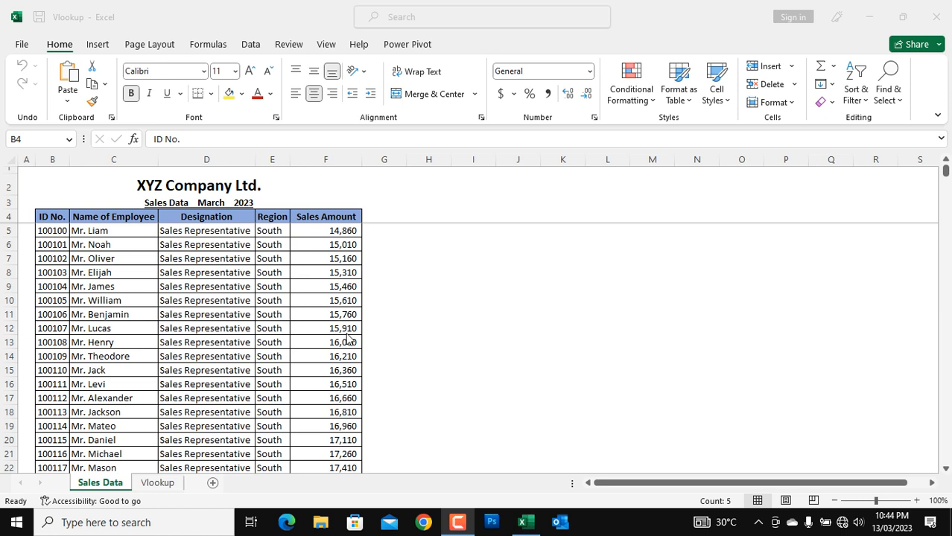
Examine the employee records on the Sales Data sheet from the first row to the last, column by column
left_click(175, 234)
left_click_drag(133, 297, 130, 287)
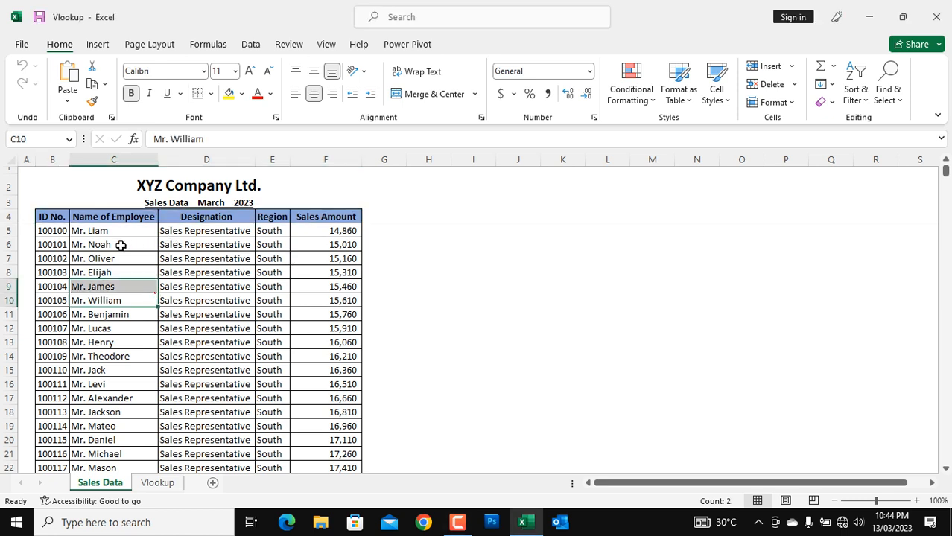
left_click(161, 244)
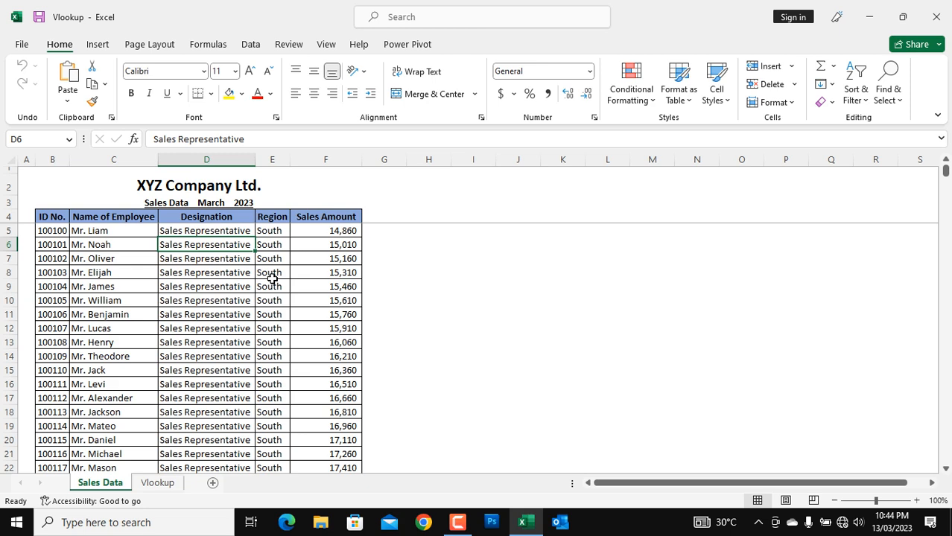
left_click(99, 229)
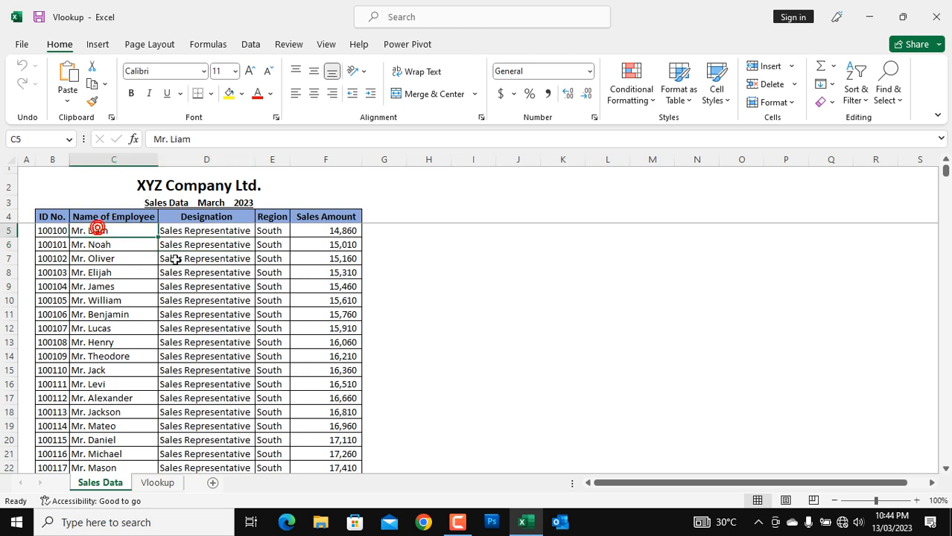
key("ctrl+Down")
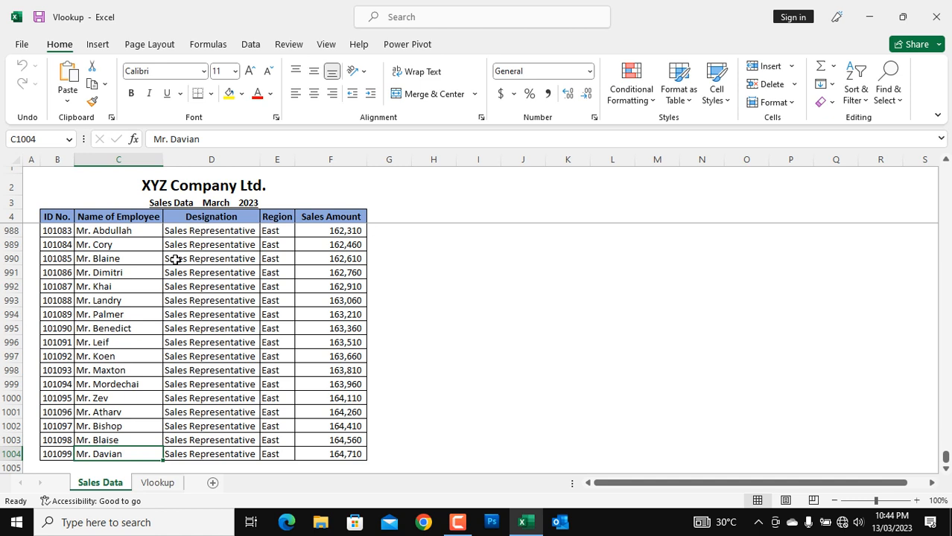
key("Right")
key("Right")
key("Right")
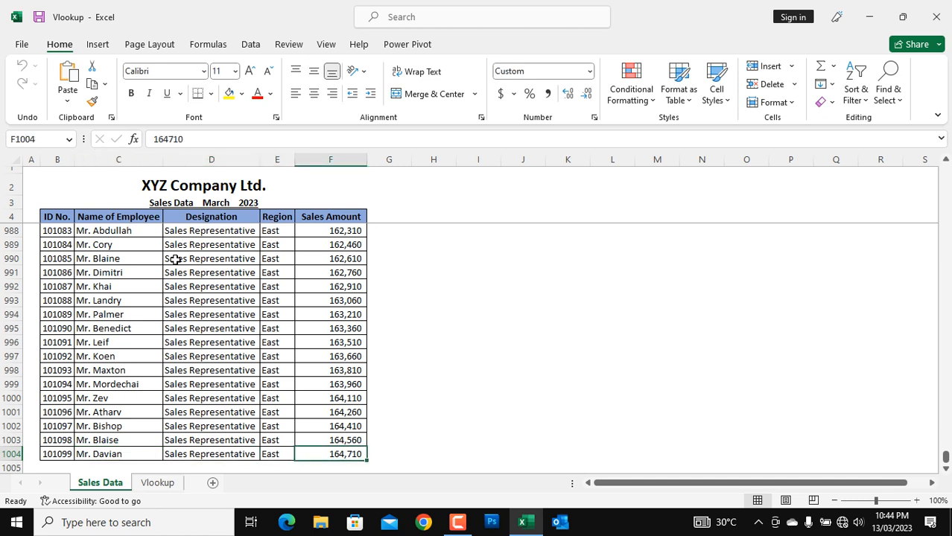
key("Left")
key("Left")
key("Left")
key("Left")
key("Left")
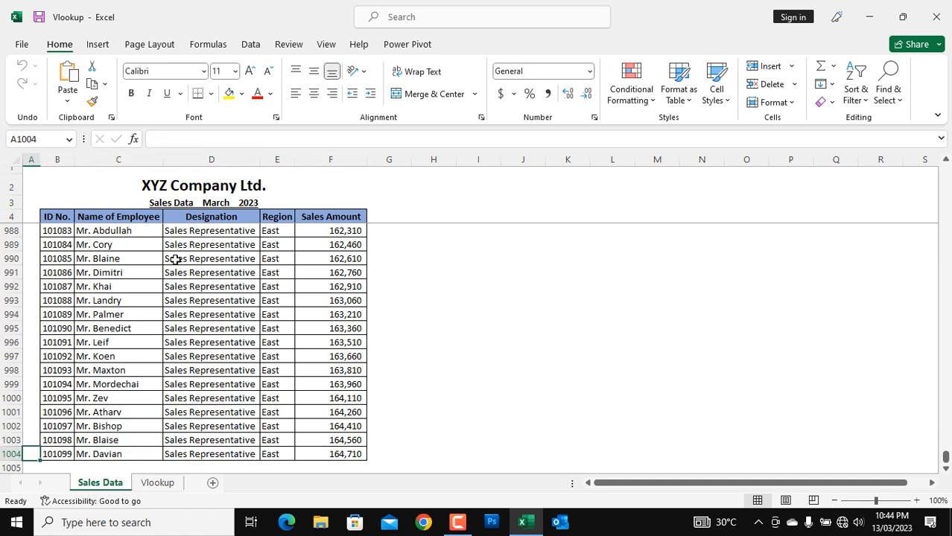
key("Right")
key("Right")
key("Right")
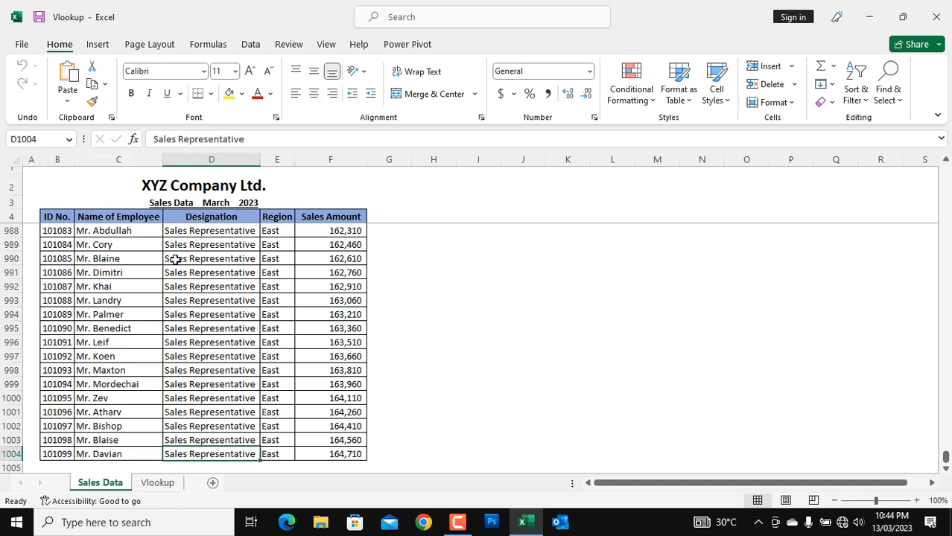
key("Right")
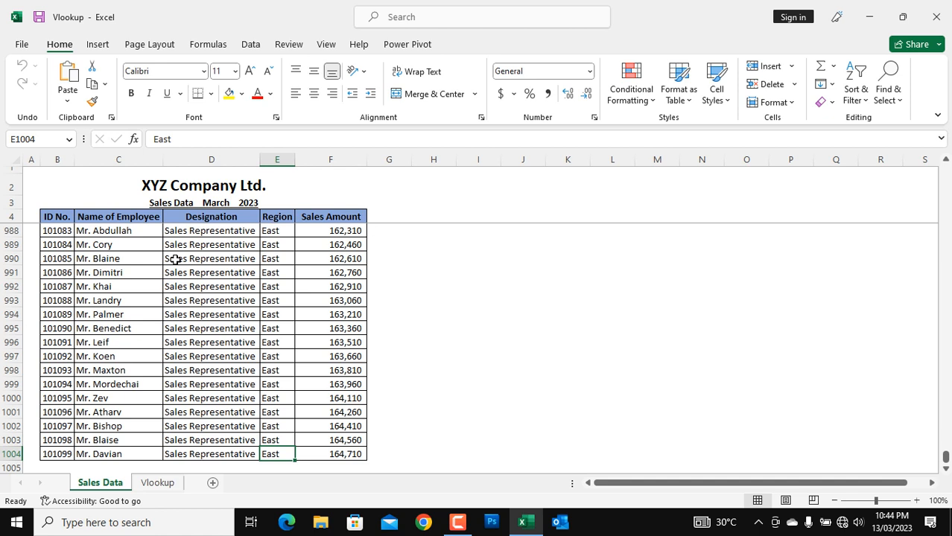
key("Right")
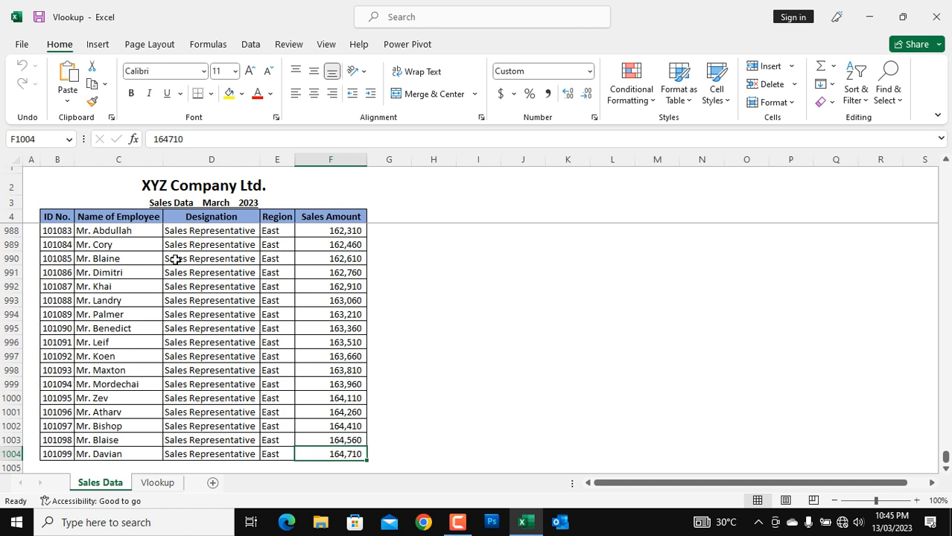
Review the company title, the sales period heading and the table columns from Name of Employee to Sales Amount
left_click(187, 187)
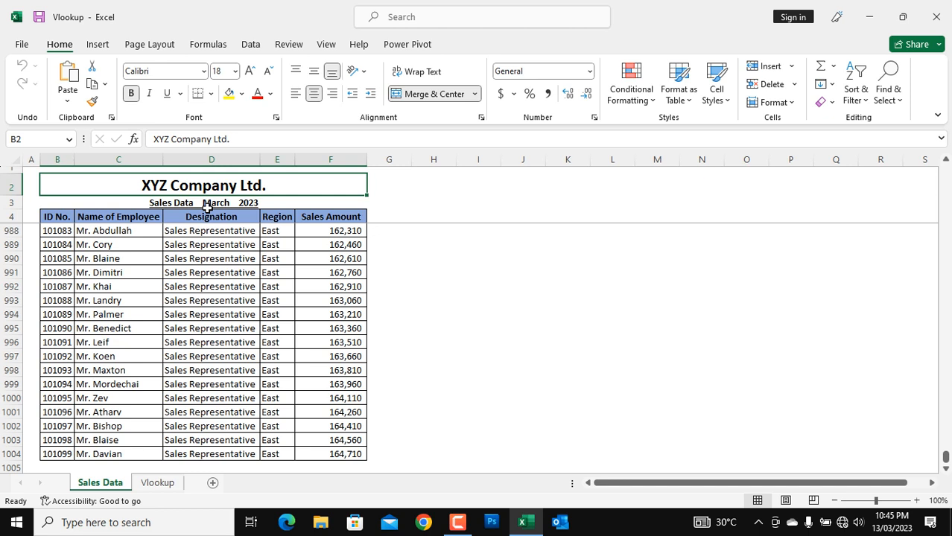
left_click(207, 206)
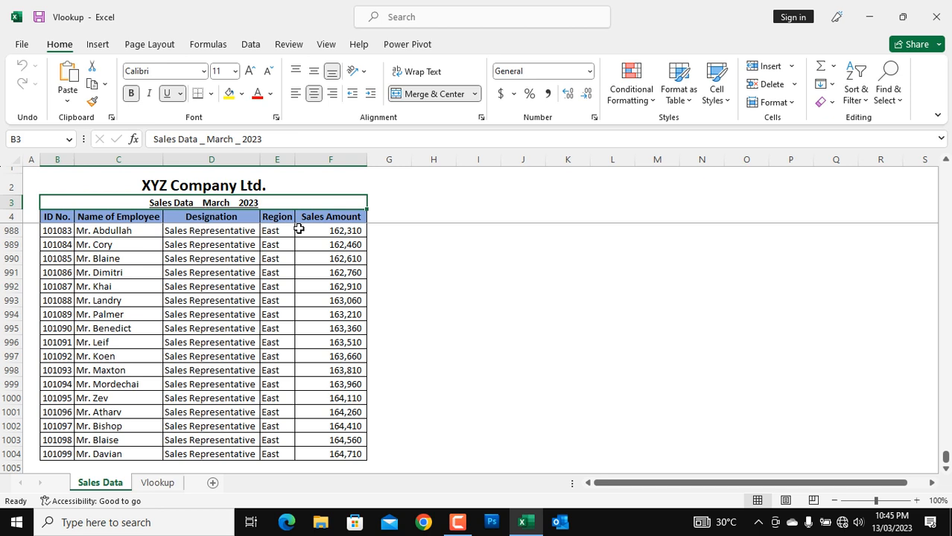
left_click(217, 353)
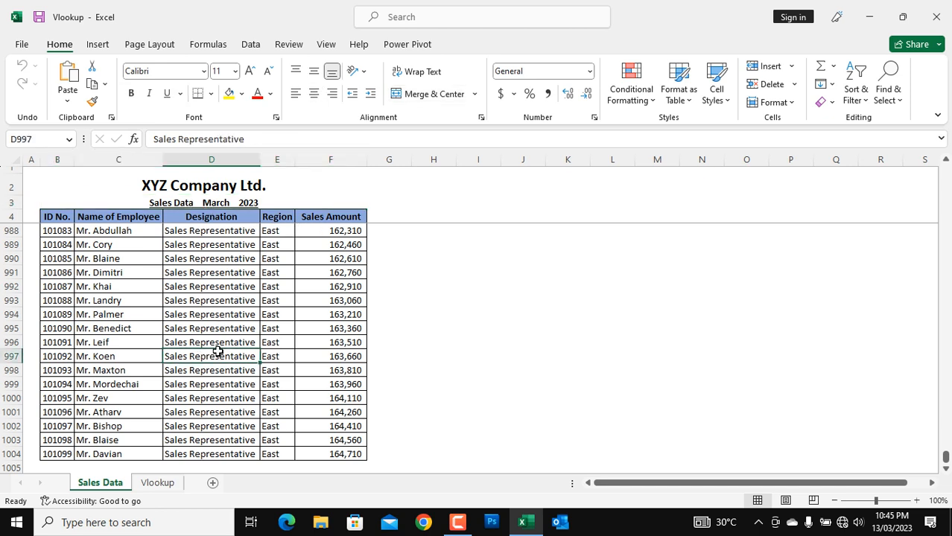
key("ctrl+Down")
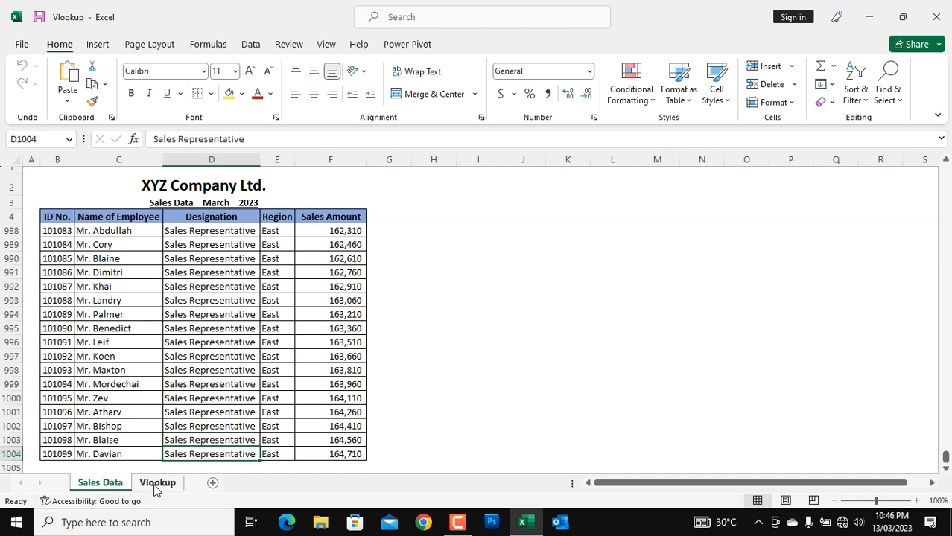
left_click(127, 231)
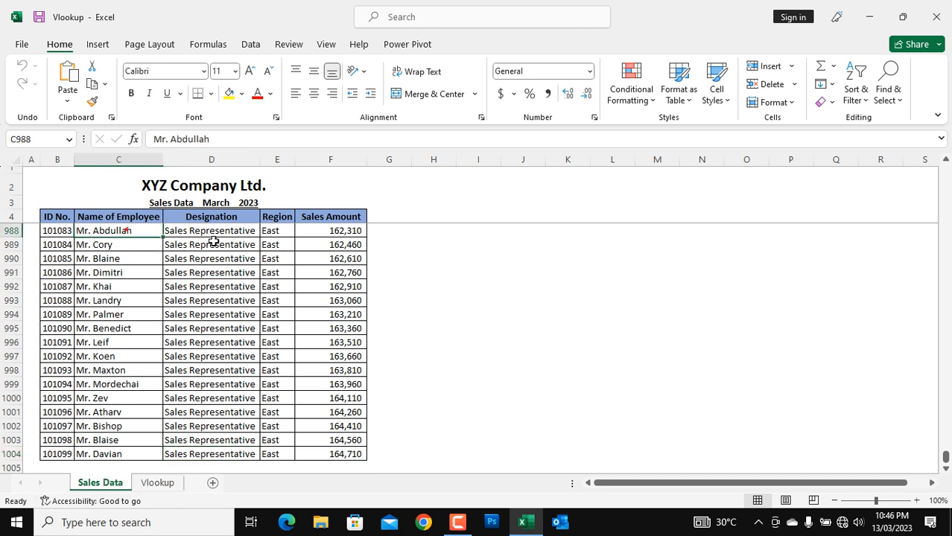
left_click_drag(75, 217, 327, 371)
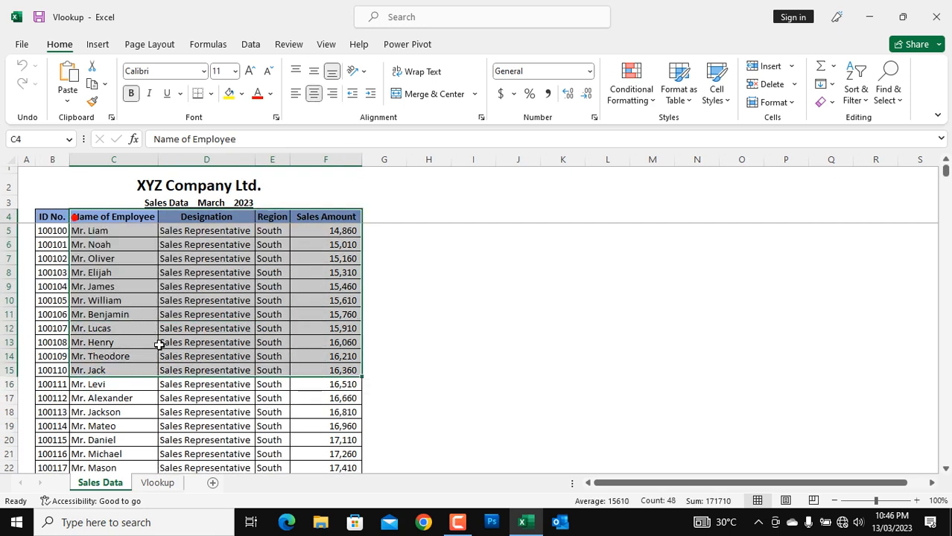
Examine the ID No., Name of Employee, Designation, Region and Sales Amount headers on the Vlookup sheet
left_click(158, 483)
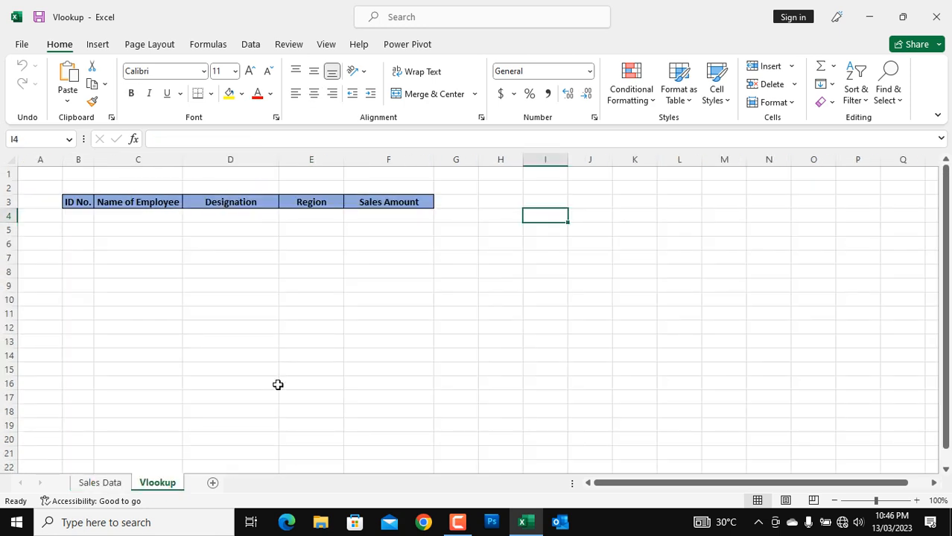
left_click(215, 301)
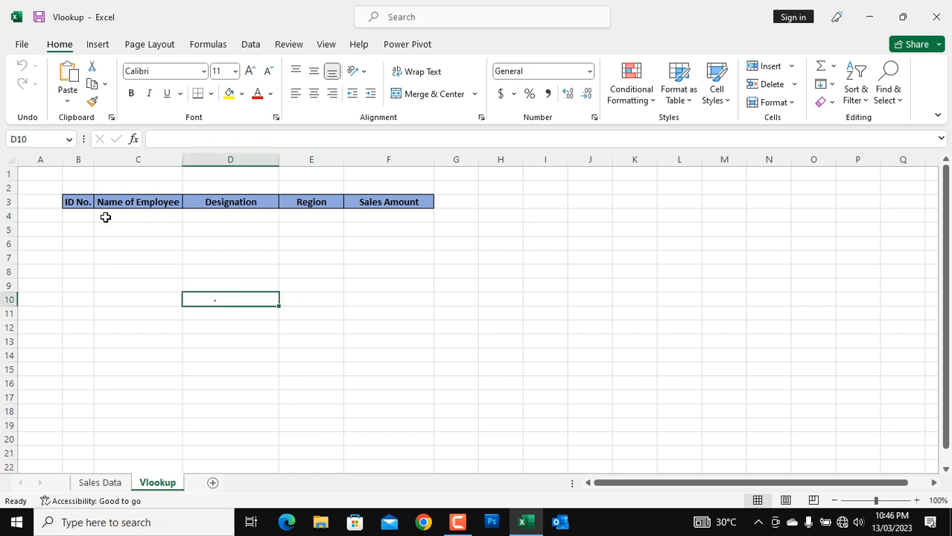
left_click(81, 202)
left_click(146, 203)
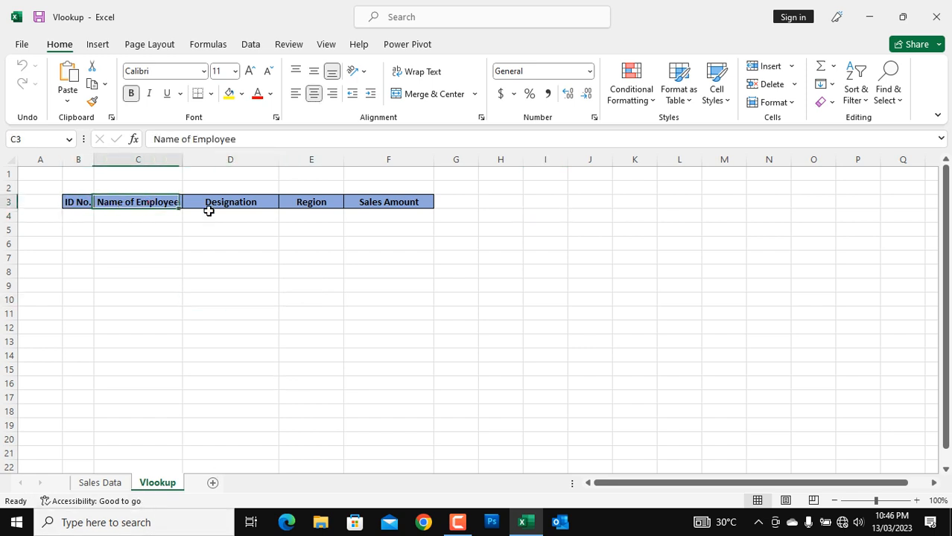
left_click(251, 208)
left_click(331, 204)
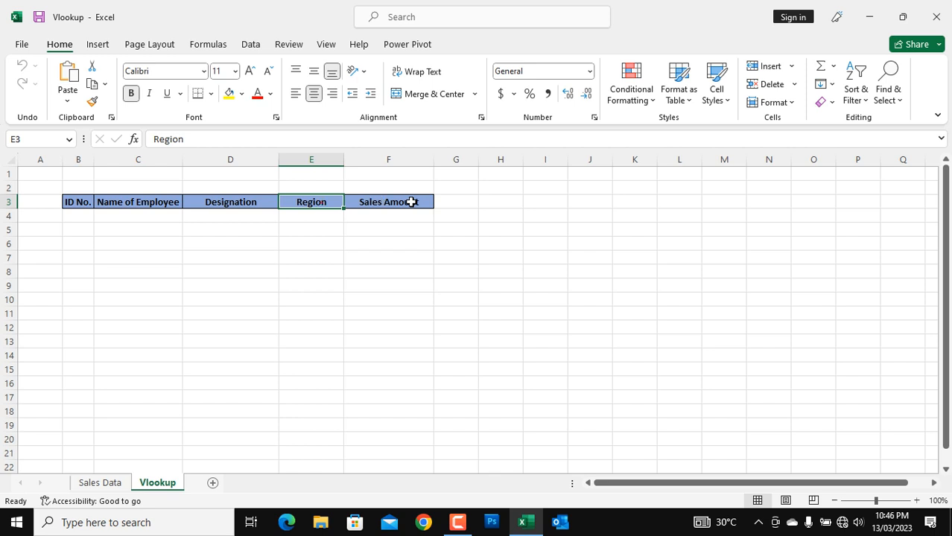
left_click(410, 202)
left_click(396, 299)
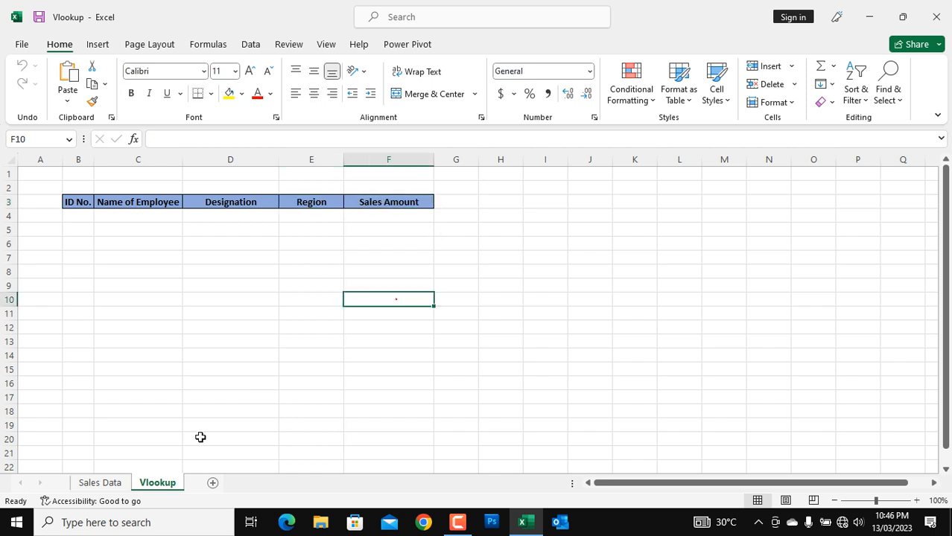
Copy the employee IDs in B44:B93 of the Sales Data sheet
left_click(100, 483)
scroll(95, 328, "up", 2)
scroll(95, 325, "down", 10)
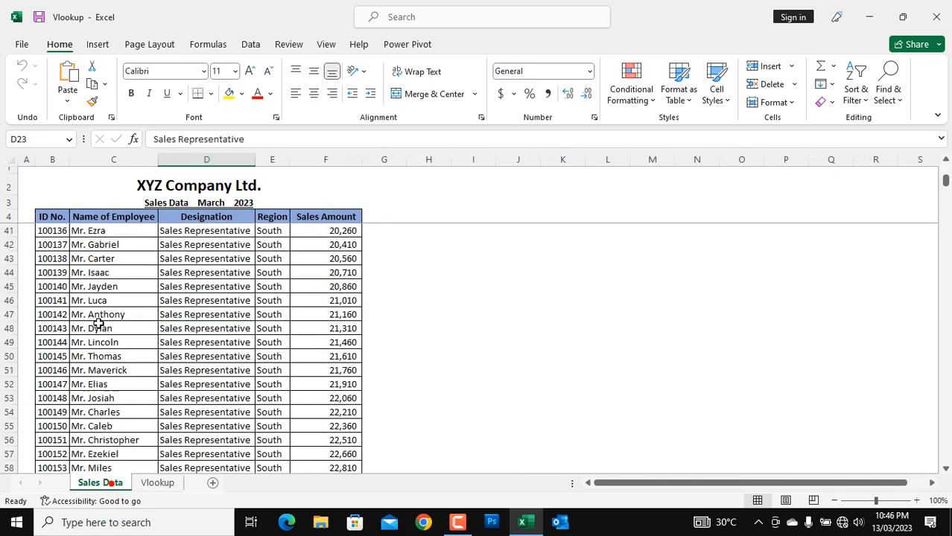
left_click_drag(55, 273, 66, 385)
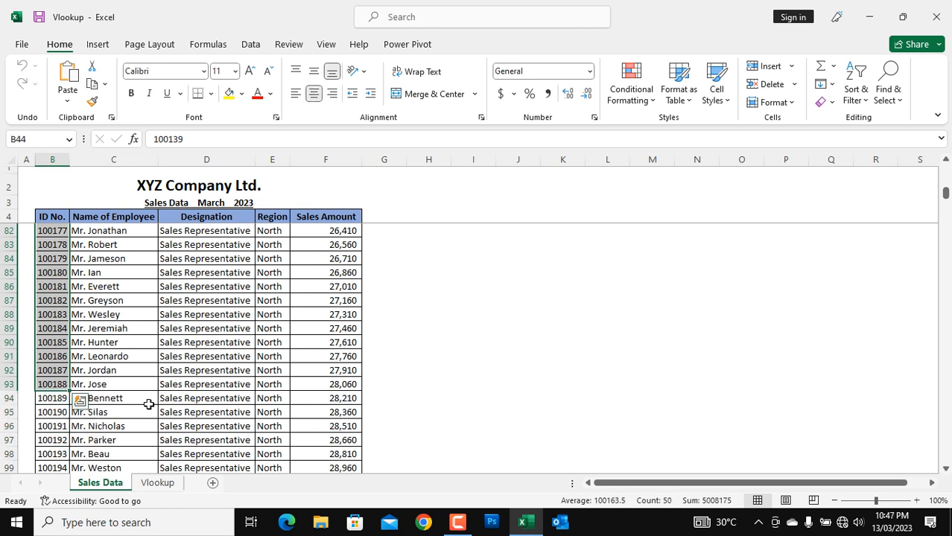
key("ctrl+c")
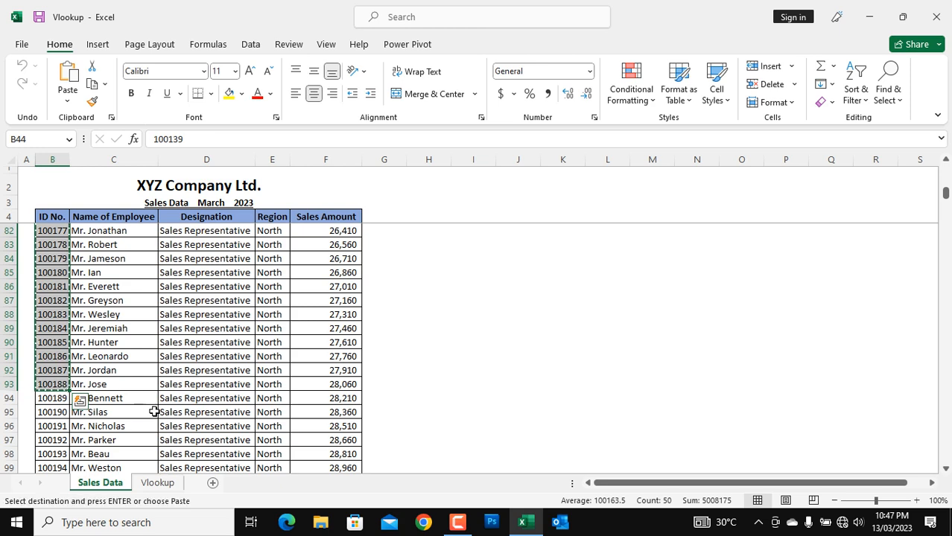
scroll(152, 406, "up", 18)
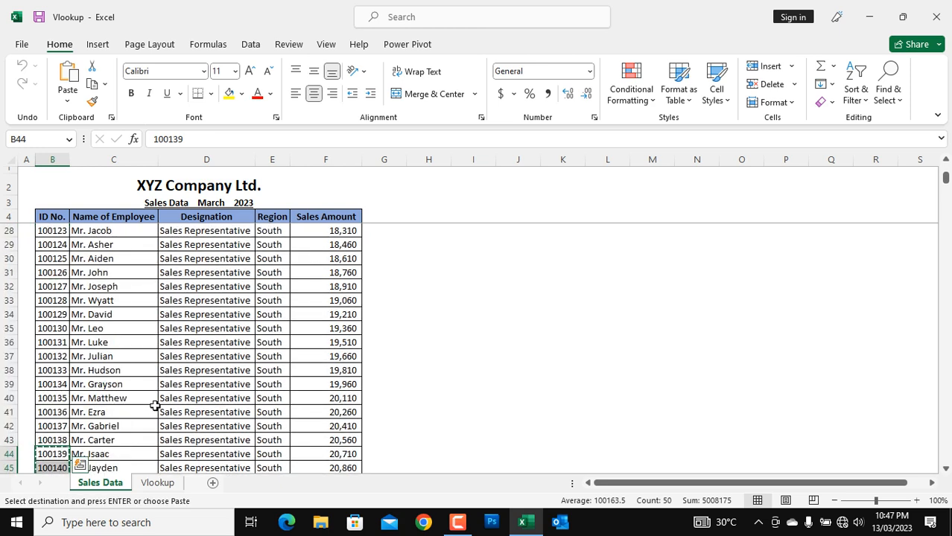
scroll(155, 406, "down", 4)
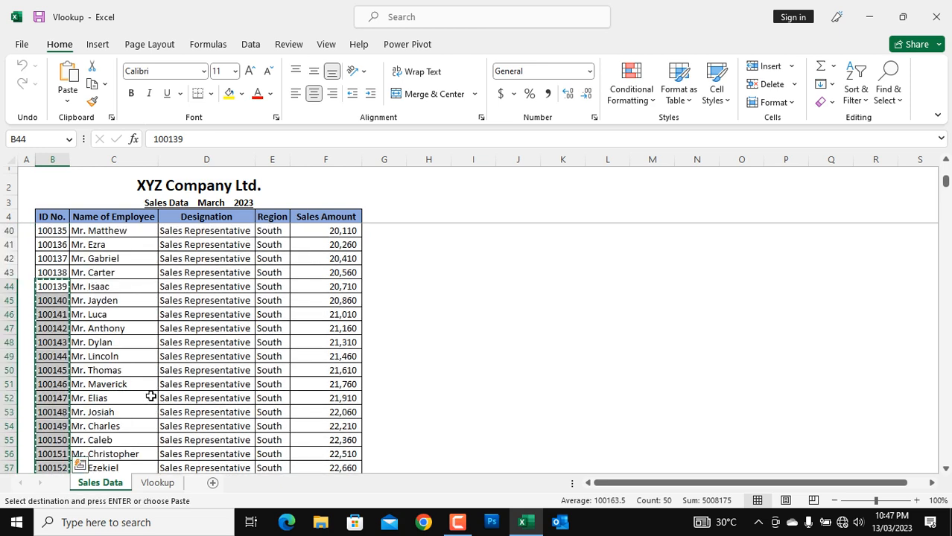
Paste the copied employee IDs as values only under the ID No. header on the Vlookup sheet, starting at B4
left_click(160, 483)
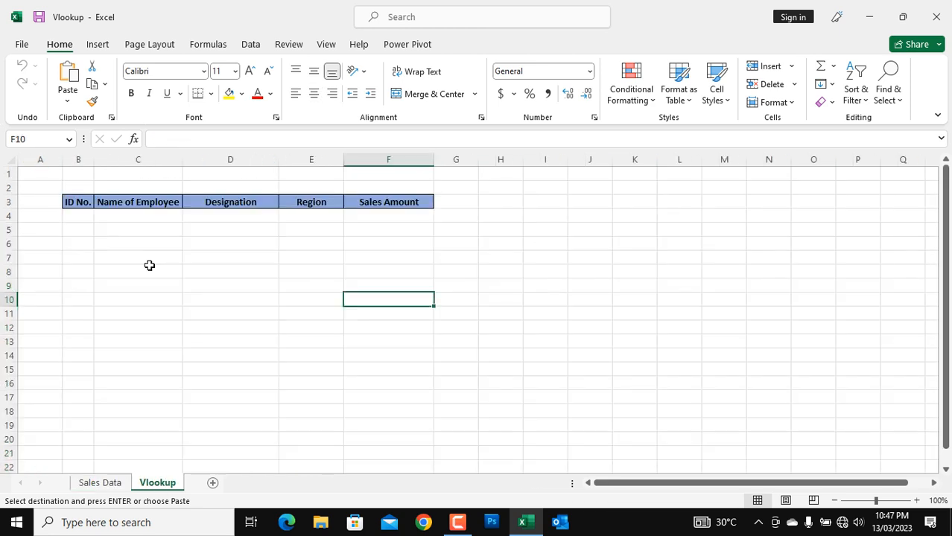
left_click(83, 219)
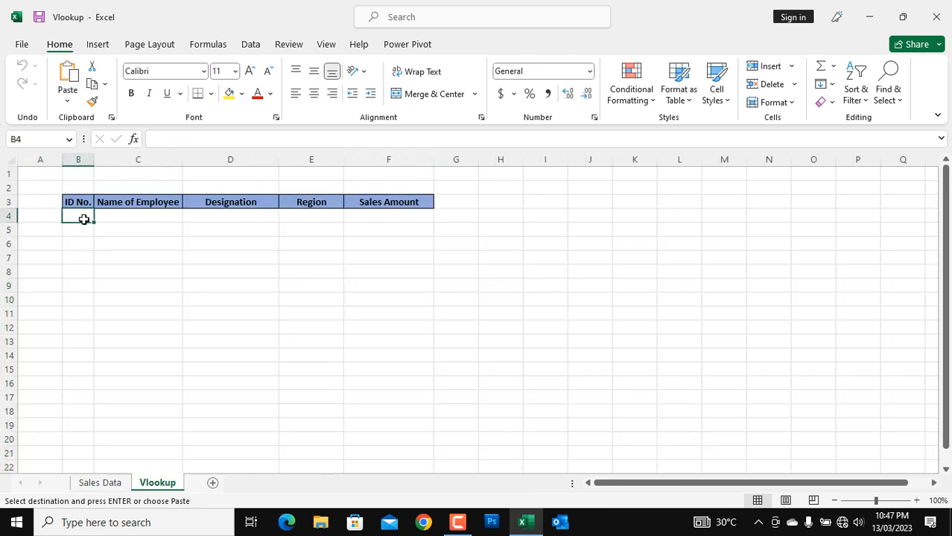
right_click(84, 219)
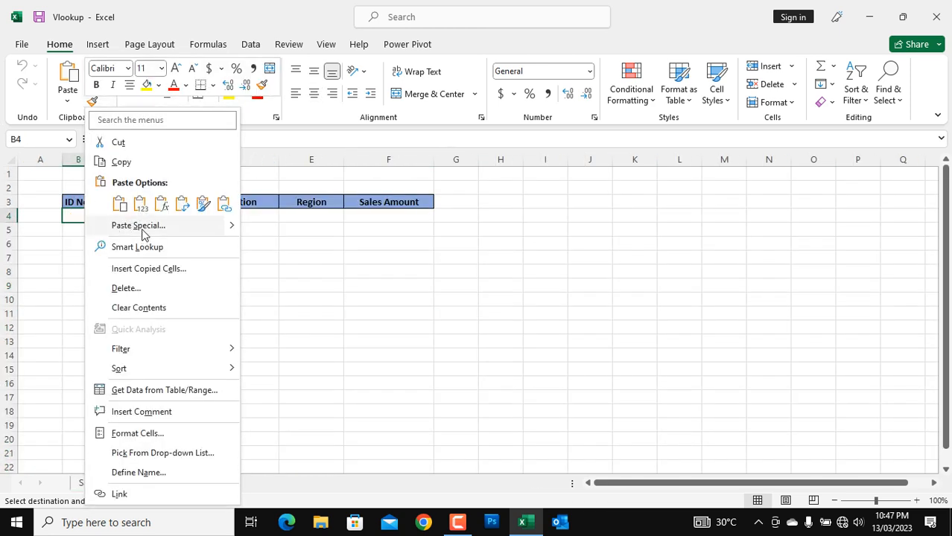
left_click(129, 230)
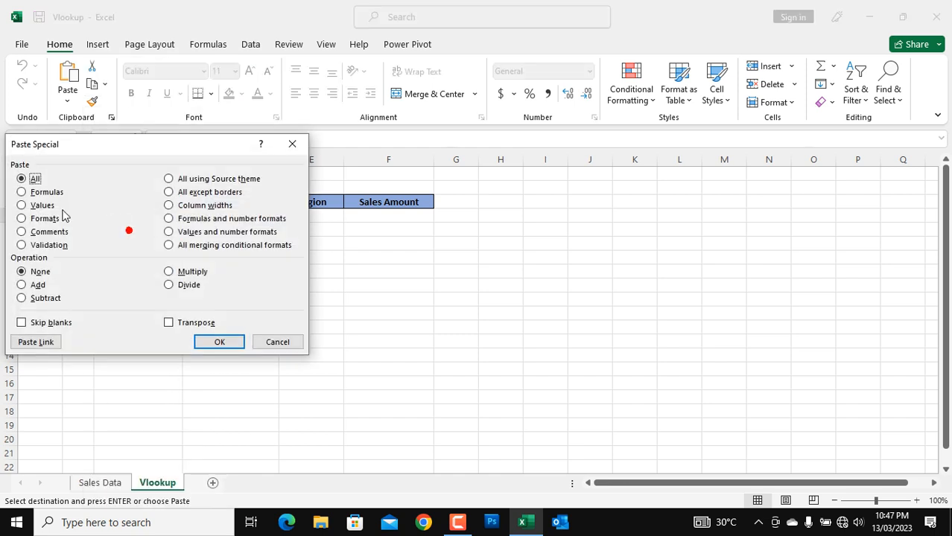
left_click(37, 206)
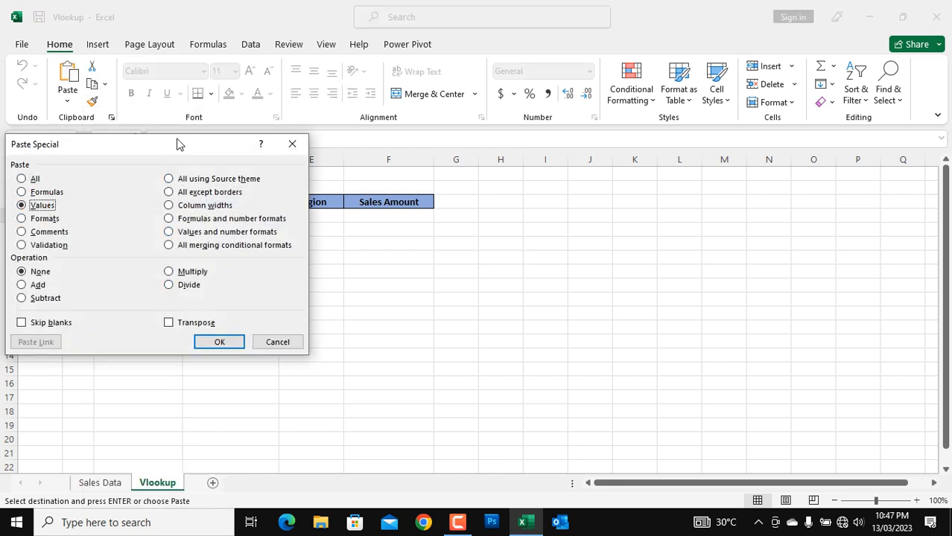
left_click_drag(178, 144, 567, 146)
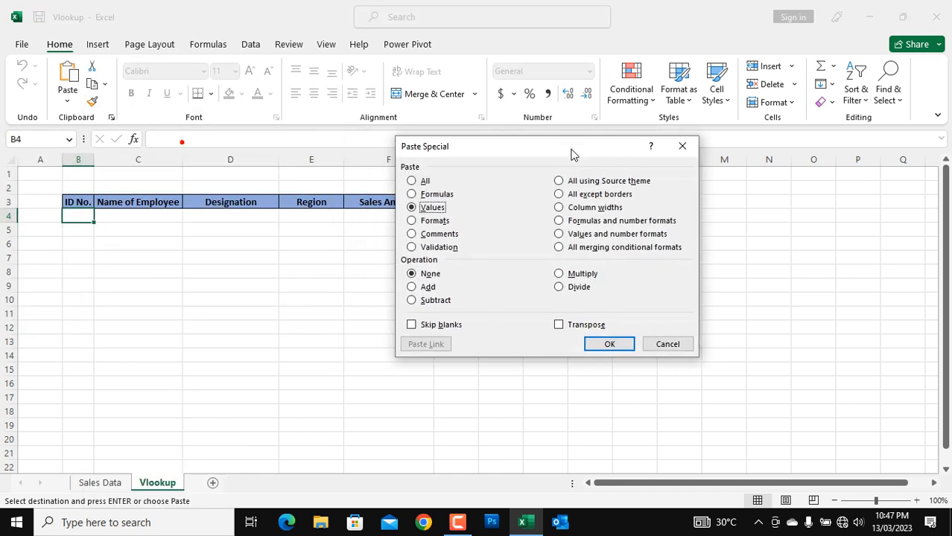
left_click(608, 343)
left_click_drag(242, 295, 238, 287)
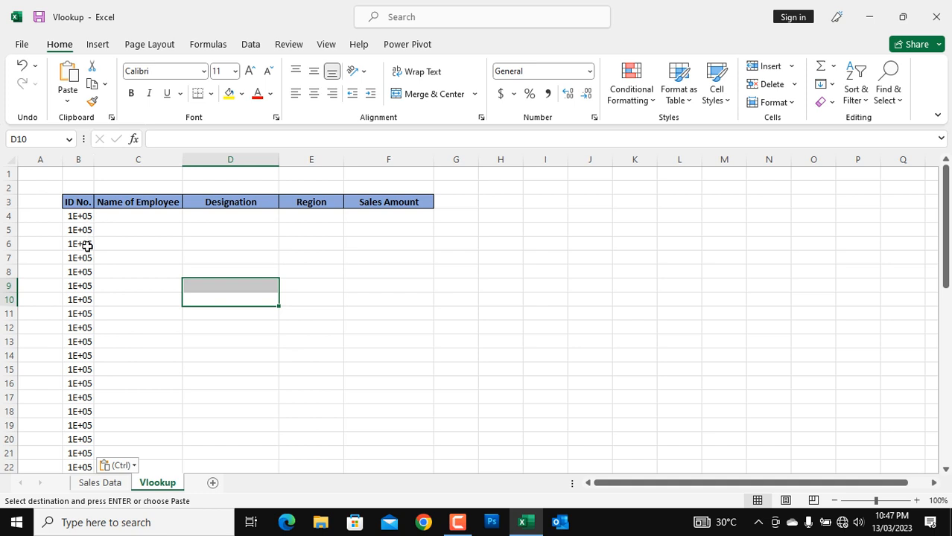
Autofit column B to show the full IDs and check the pasted list down to row 53
double_click(93, 160)
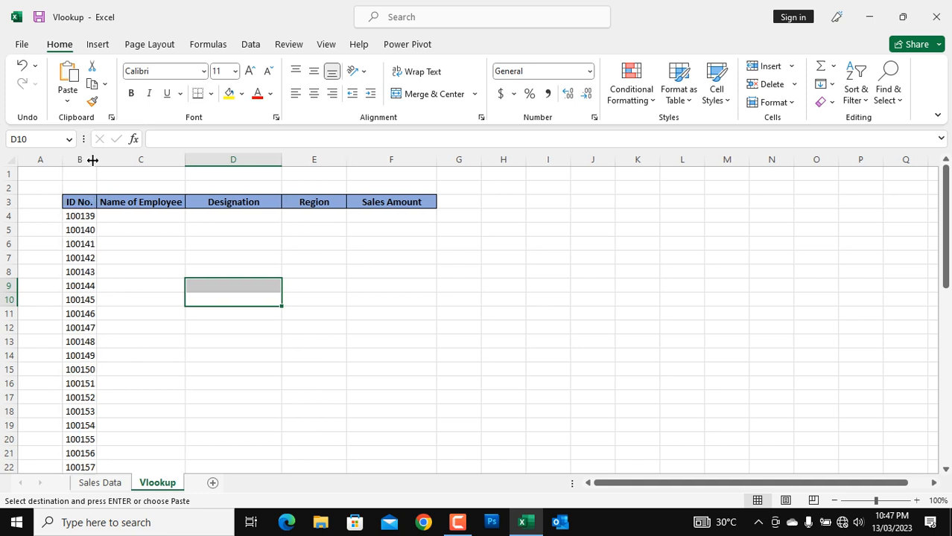
left_click(152, 272)
scroll(231, 272, "down", 4)
scroll(223, 283, "down", 12)
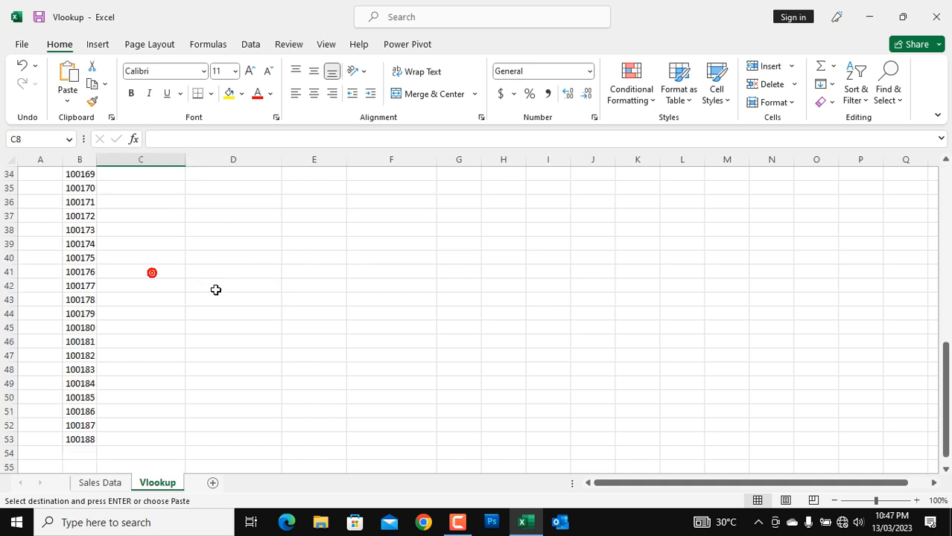
left_click(86, 229)
scroll(164, 235, "up", 16)
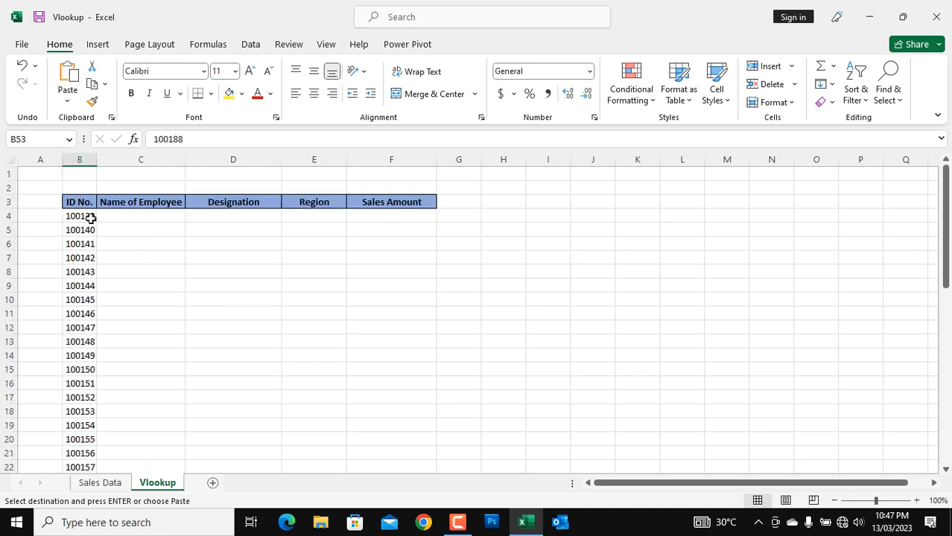
Examine the ID No., Name of Employee, Designation, Region and Sales Amount columns on the Sales Data sheet
left_click(87, 217, "shift")
left_click(413, 292)
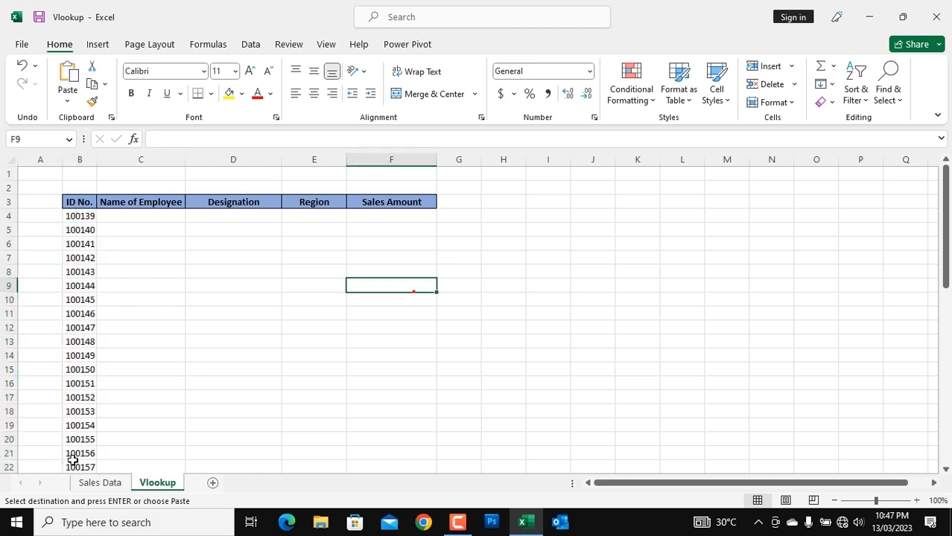
left_click(100, 482)
scroll(331, 369, "up", 12)
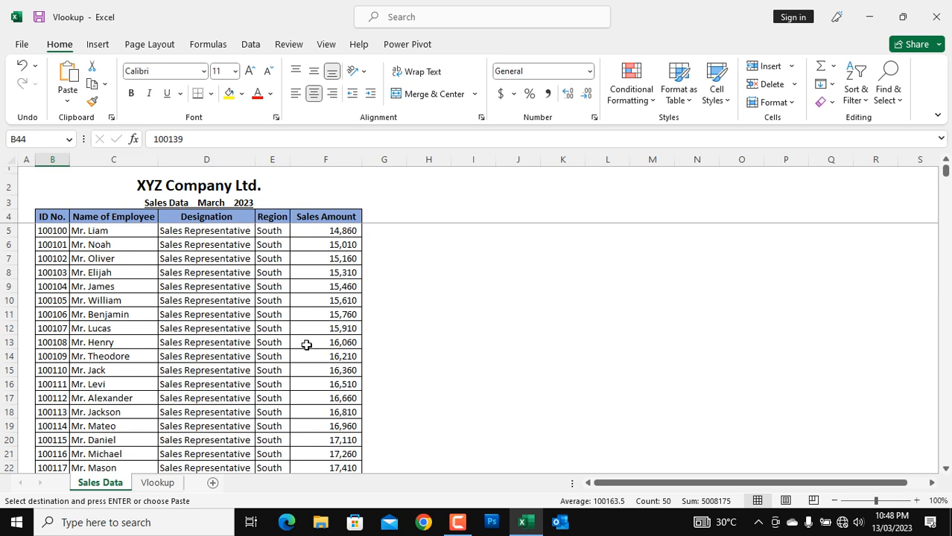
left_click(53, 154)
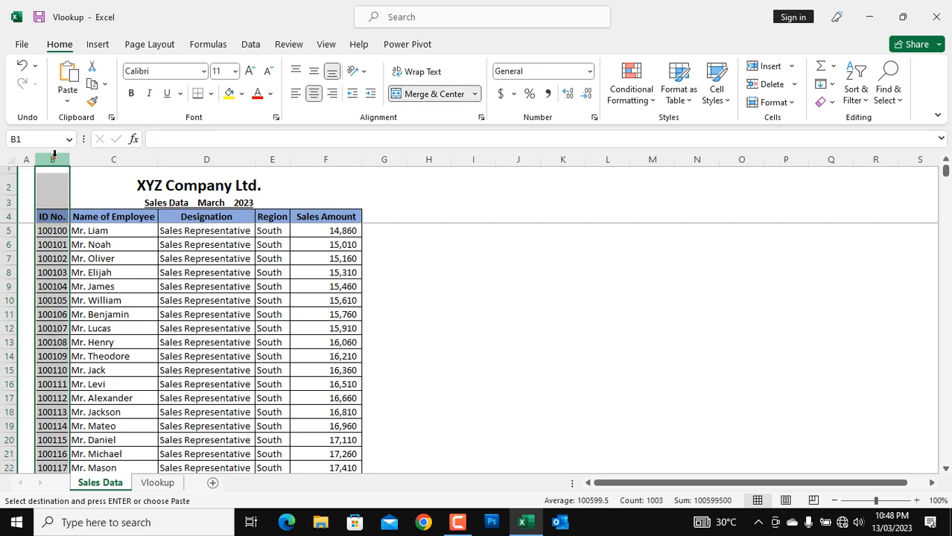
left_click(105, 154)
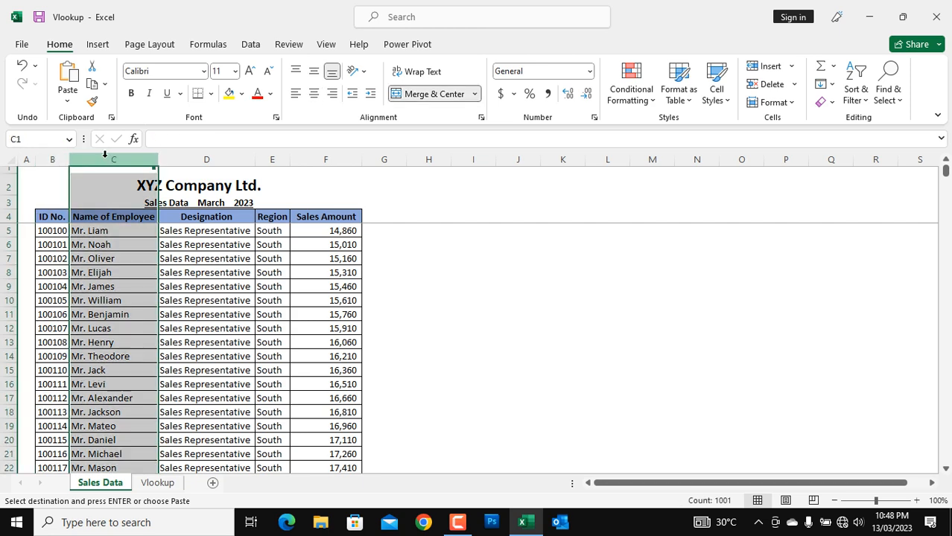
left_click(233, 159)
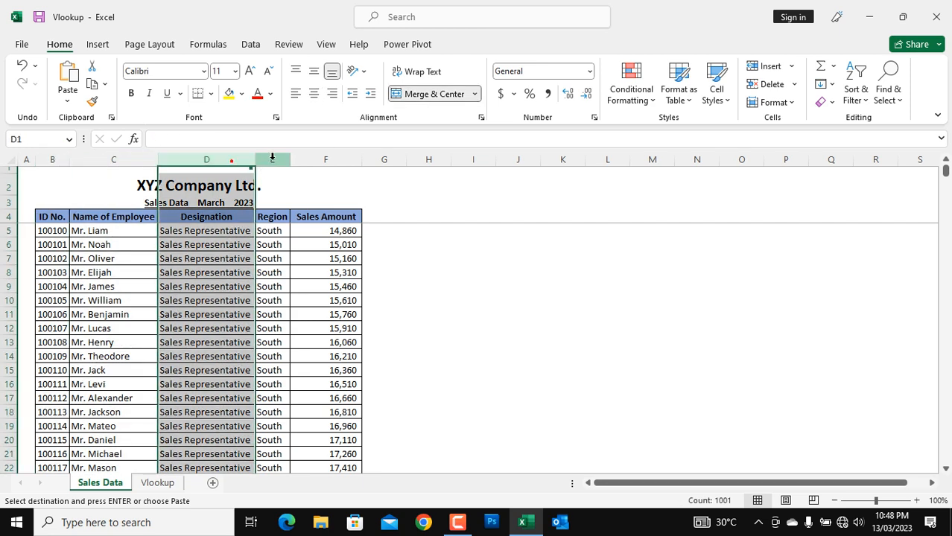
left_click(272, 159)
left_click(338, 159)
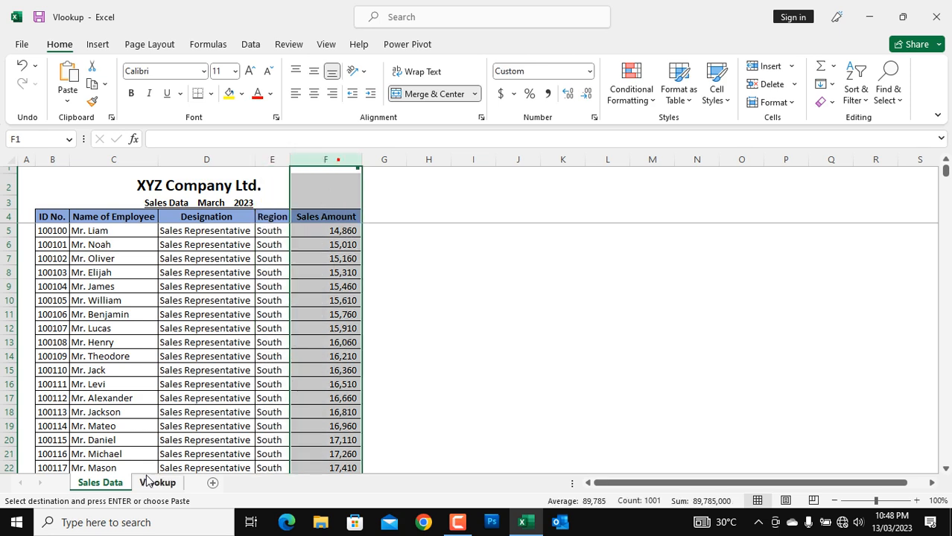
Review the pasted IDs and the empty Name of Employee to Sales Amount cells on the Vlookup sheet
key("ctrl+Page_Down")
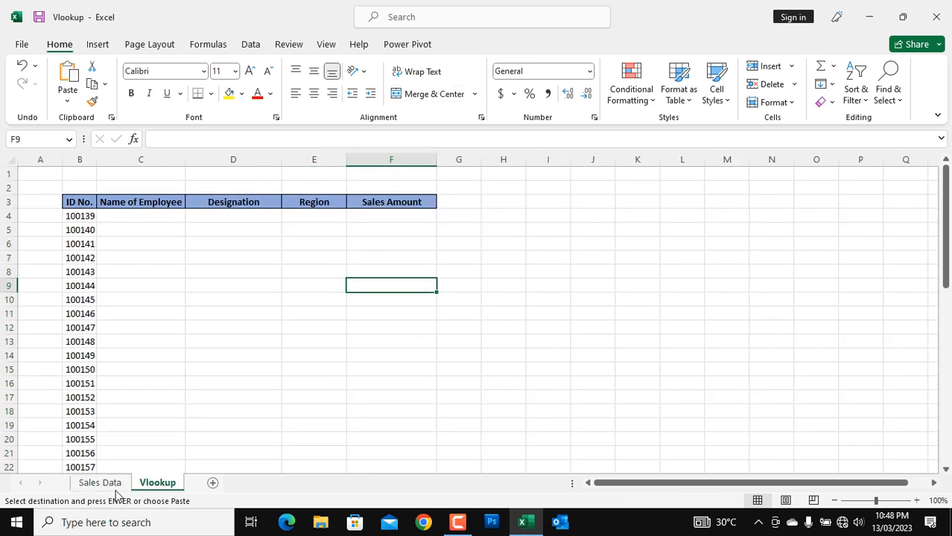
left_click(90, 305)
key("ctrl+v")
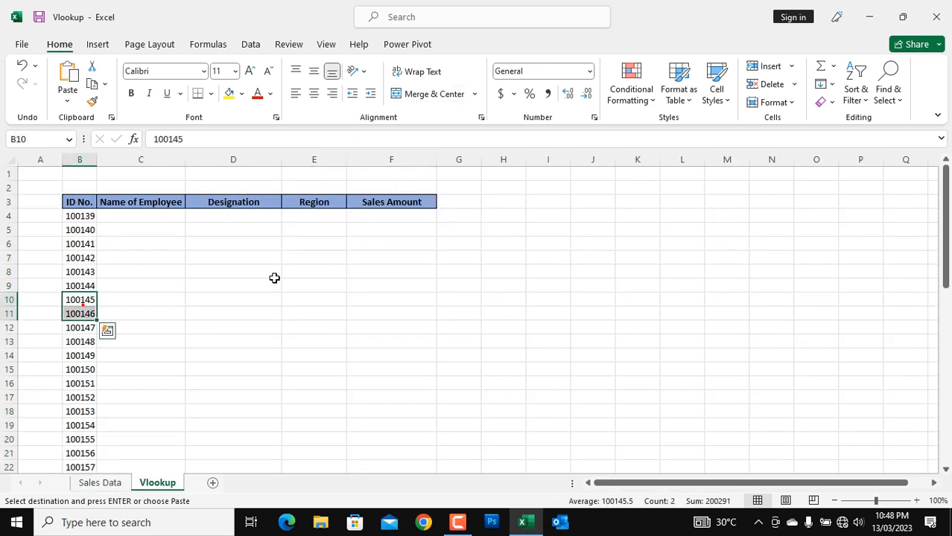
left_click(139, 219)
left_click_drag(325, 255, 389, 325)
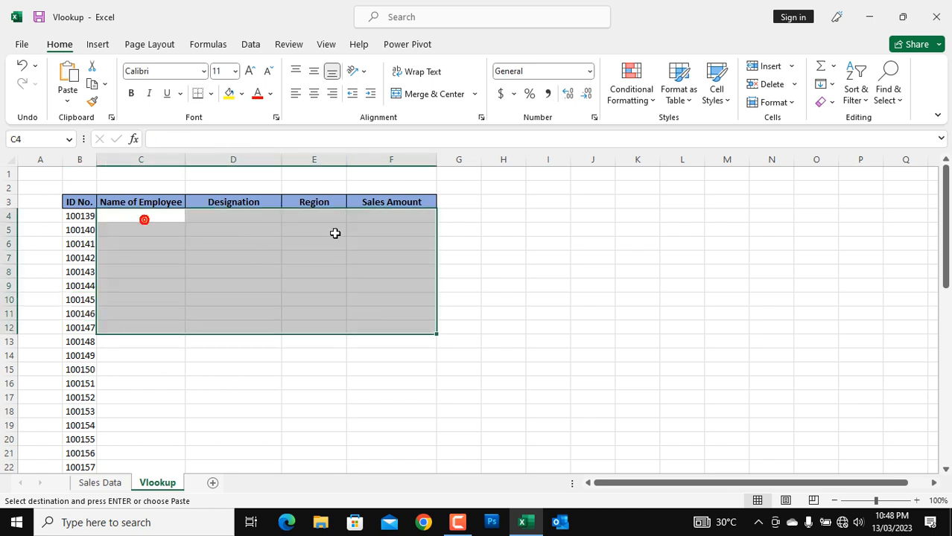
left_click(334, 234)
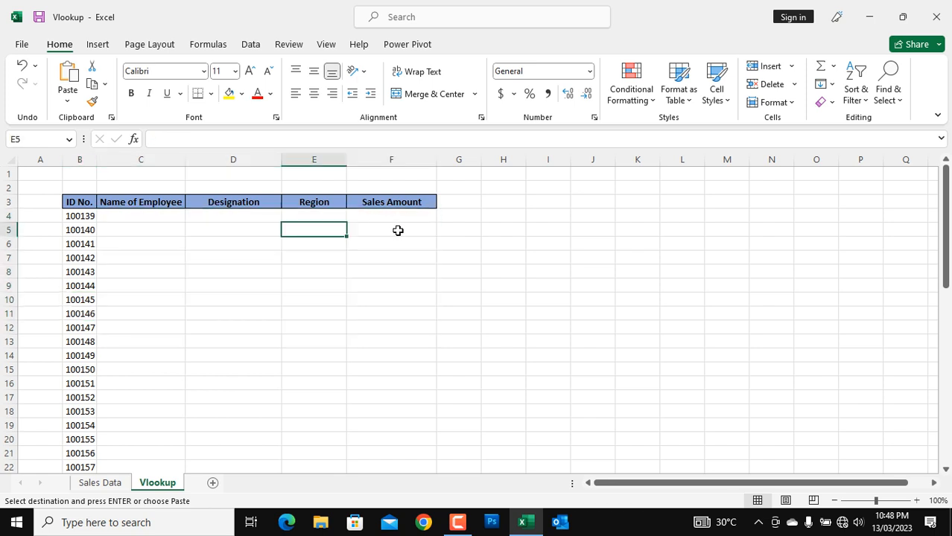
left_click(396, 218)
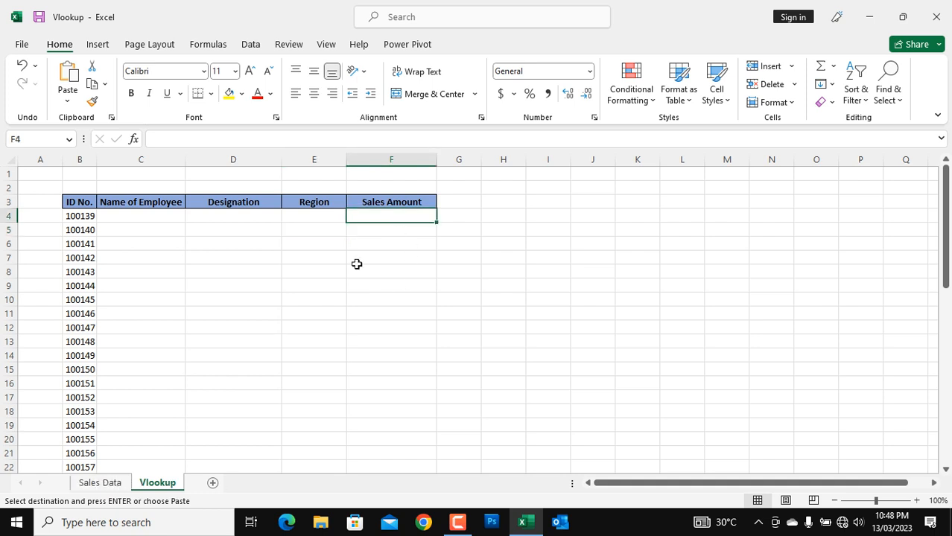
Compare the Designation entries on the Sales Data sheet with the rows awaiting data on the Vlookup sheet
left_click(99, 483)
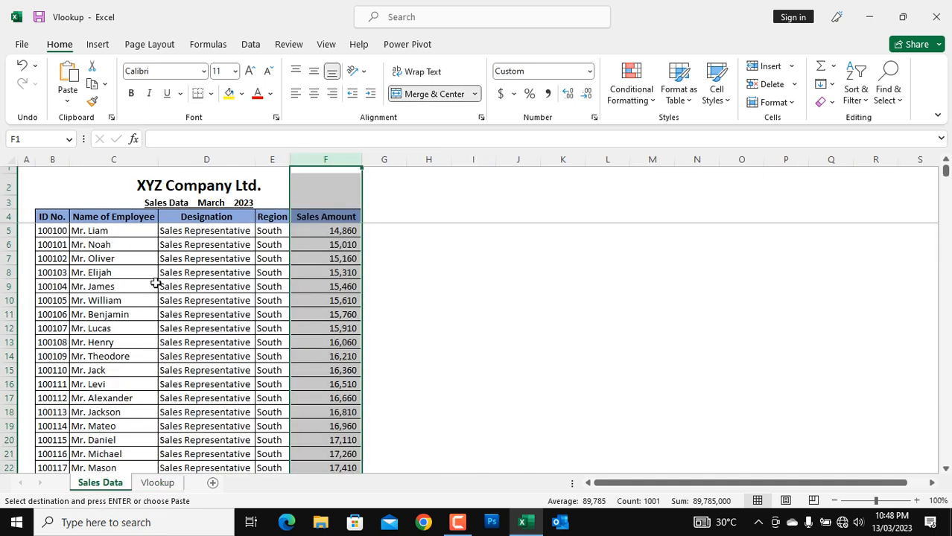
left_click_drag(160, 298, 238, 380)
left_click(155, 483)
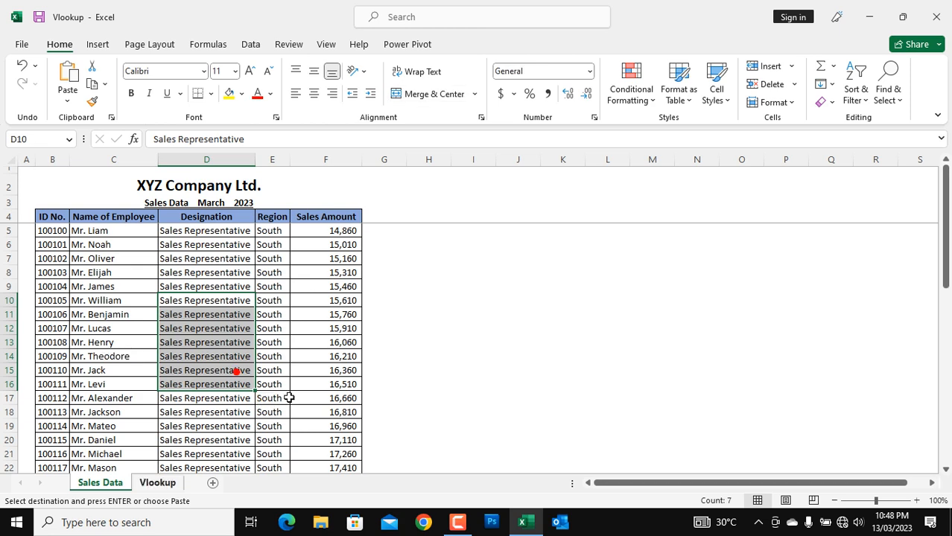
left_click_drag(88, 220, 379, 320)
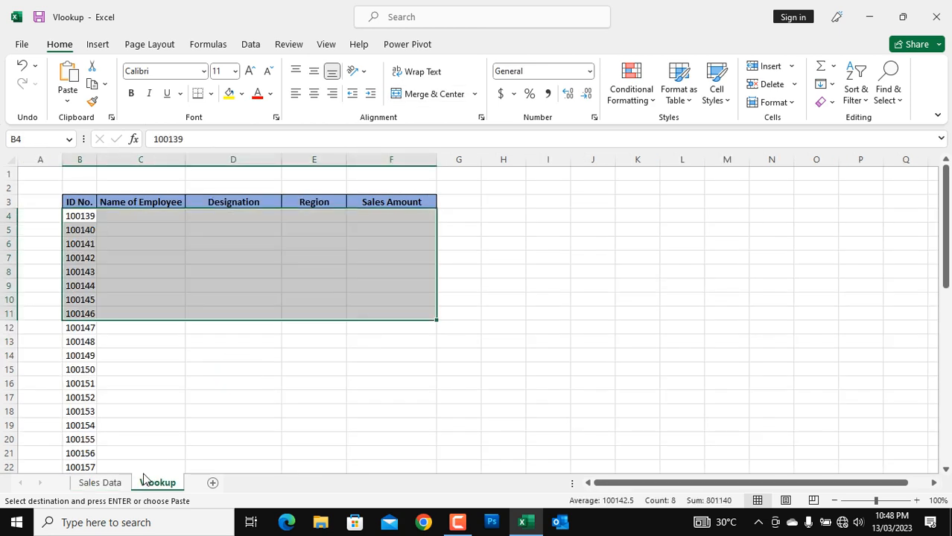
left_click(109, 485)
left_click(156, 484)
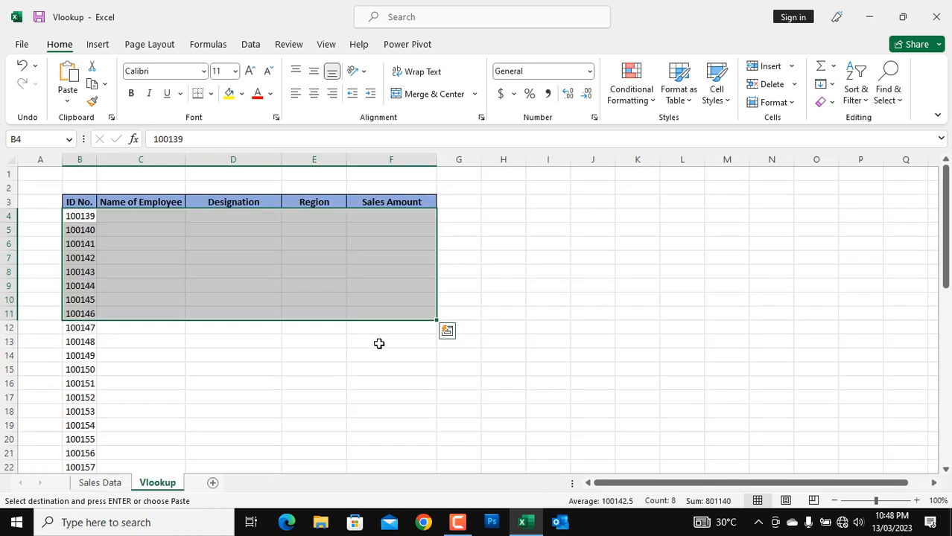
left_click(364, 342)
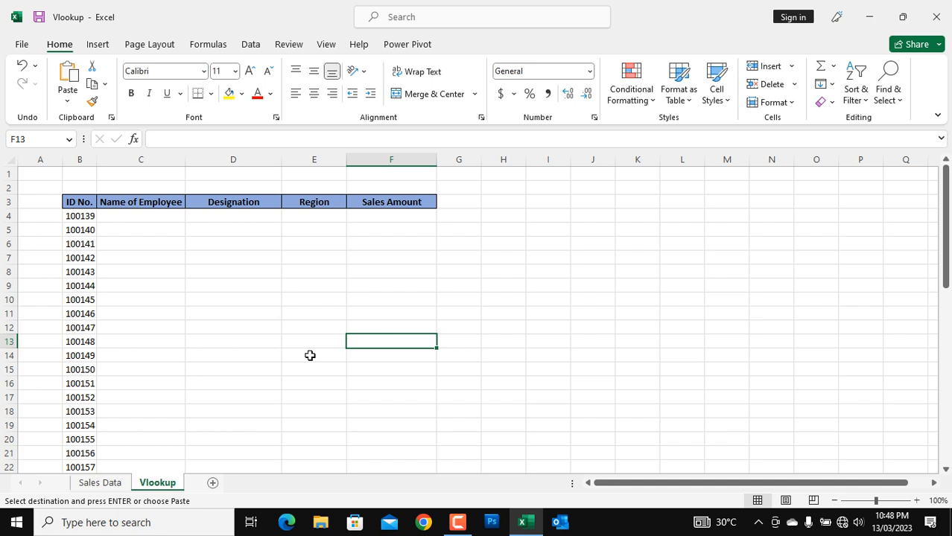
Compare the first ID in B4 of the Vlookup sheet with the first ID in B5 of Sales Data
left_click(84, 217)
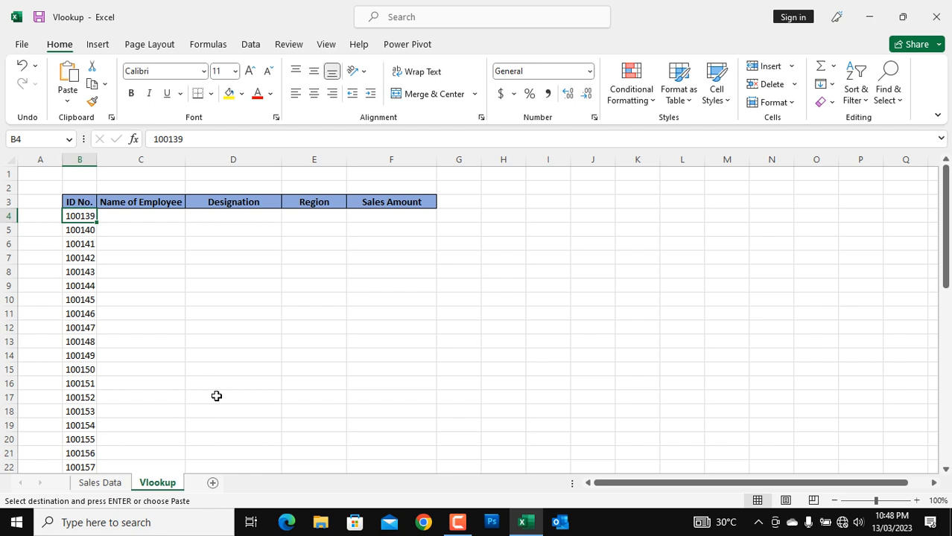
left_click(109, 482)
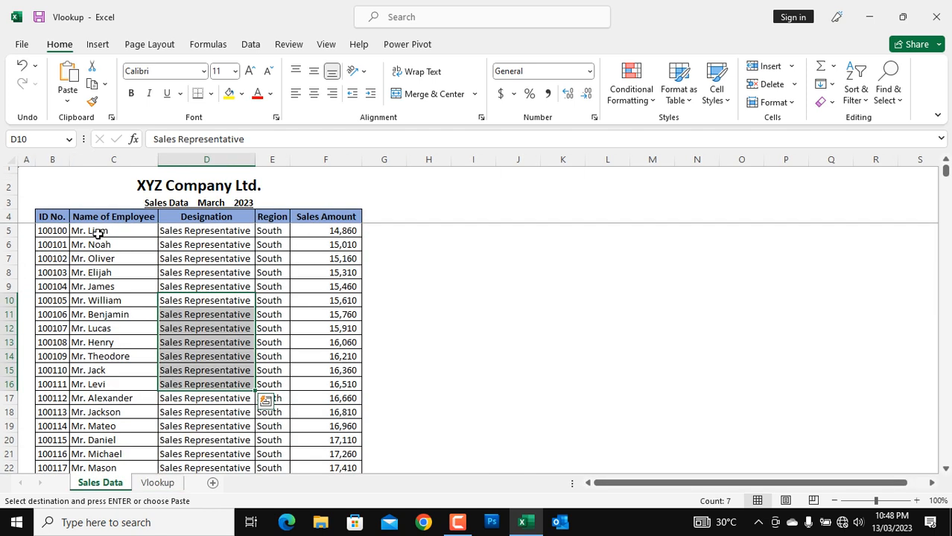
left_click(74, 233)
left_click(54, 233)
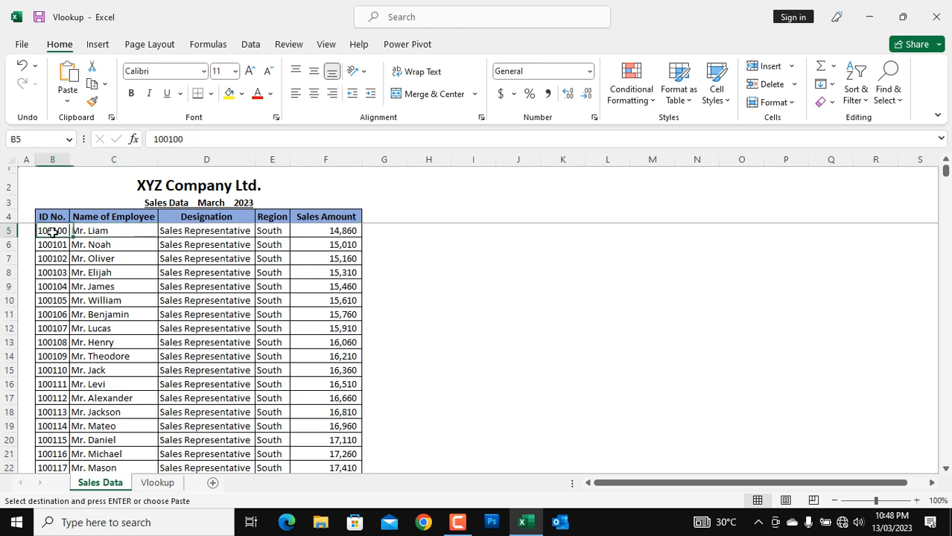
left_click(53, 232)
left_click(161, 490)
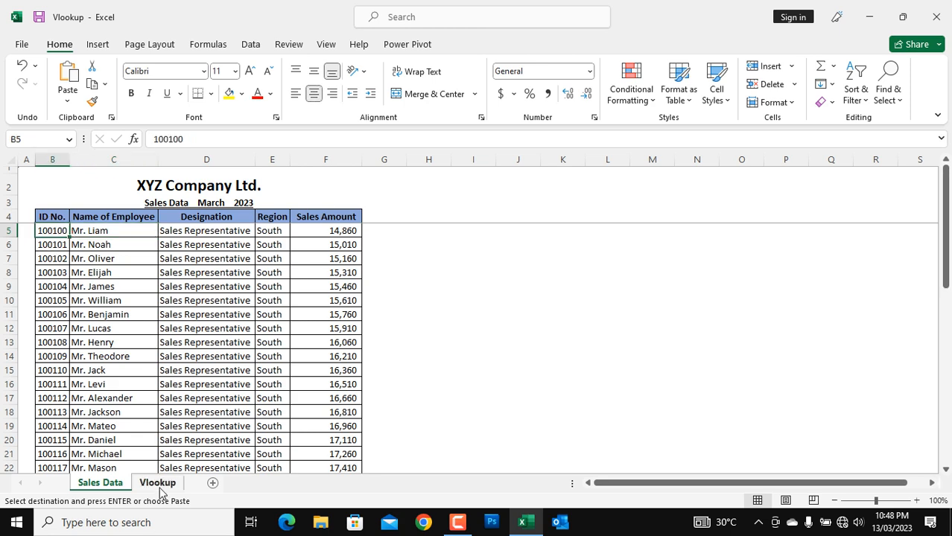
Apply All Borders to the Vlookup table from the header row down to the last ID, B3:F53
left_click_drag(80, 202, 140, 202)
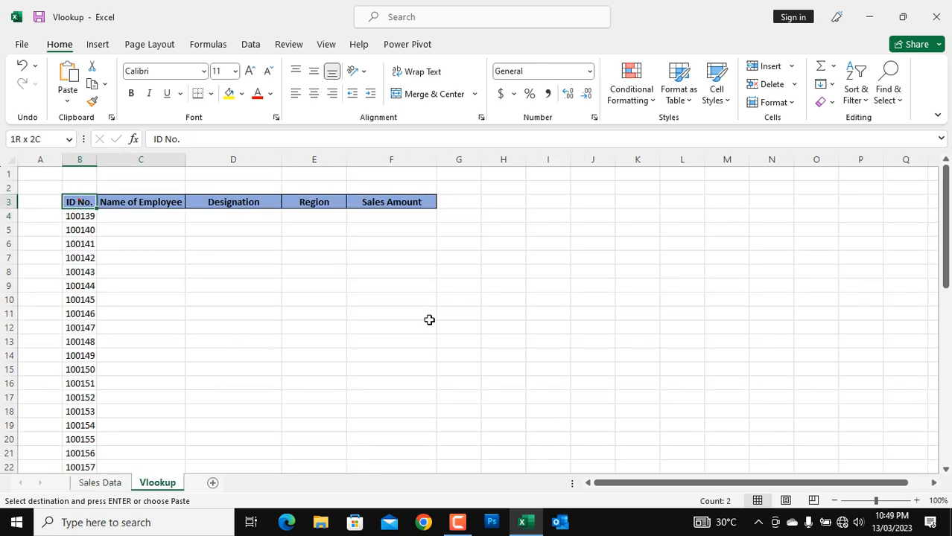
left_click_drag(429, 319, 386, 387)
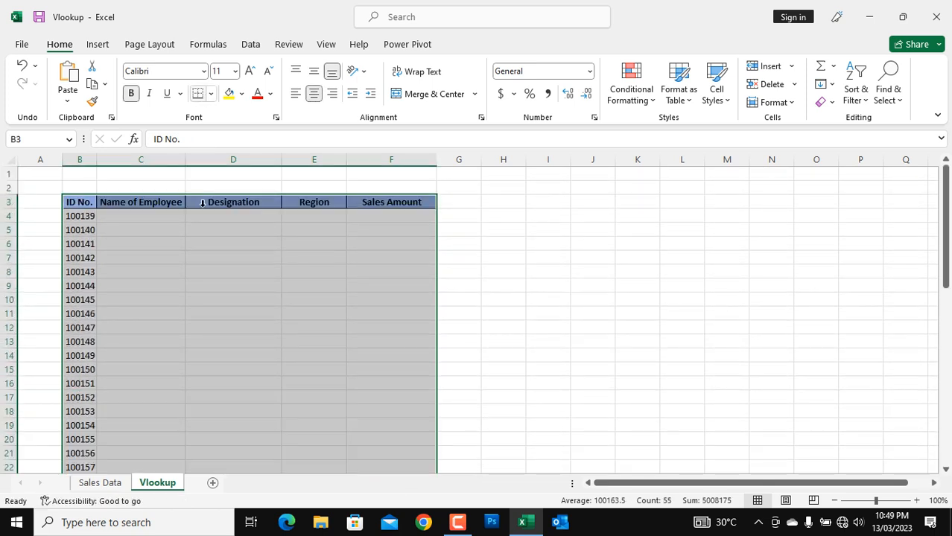
left_click(211, 94)
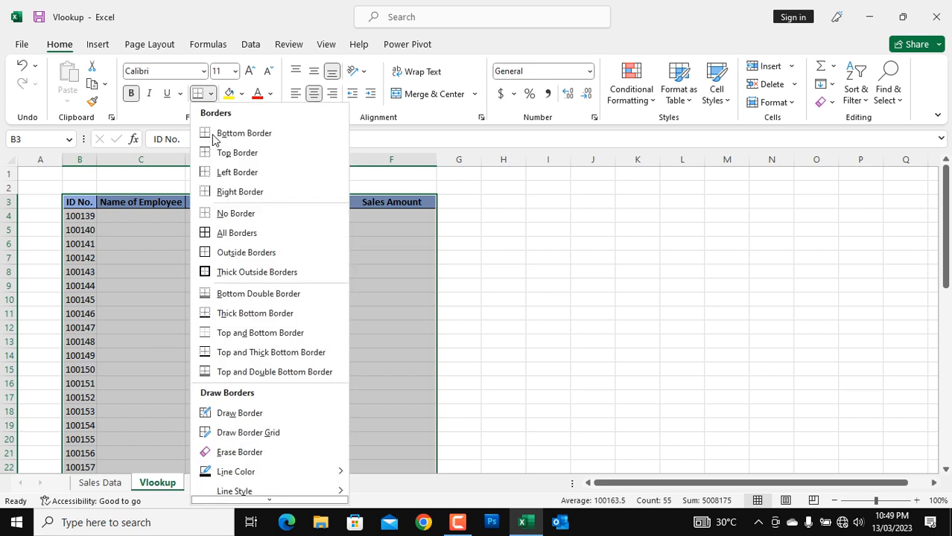
left_click(224, 232)
left_click(527, 244)
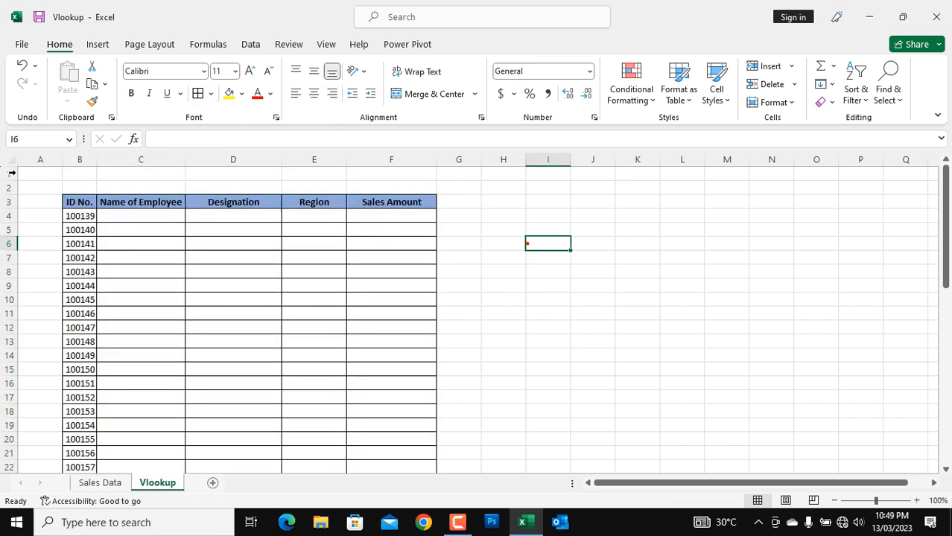
left_click(378, 270)
left_click(134, 216)
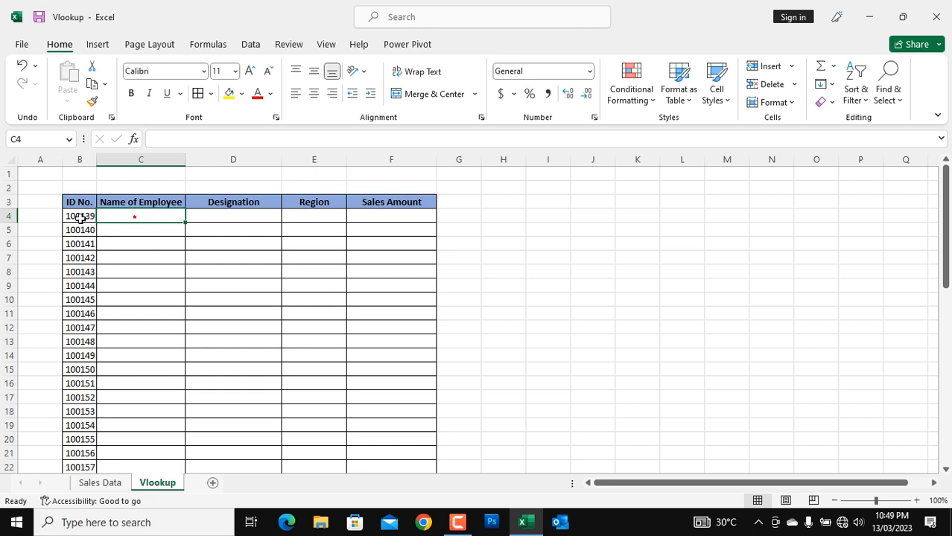
left_click(80, 217)
left_click(149, 216)
left_click_drag(234, 299, 224, 288)
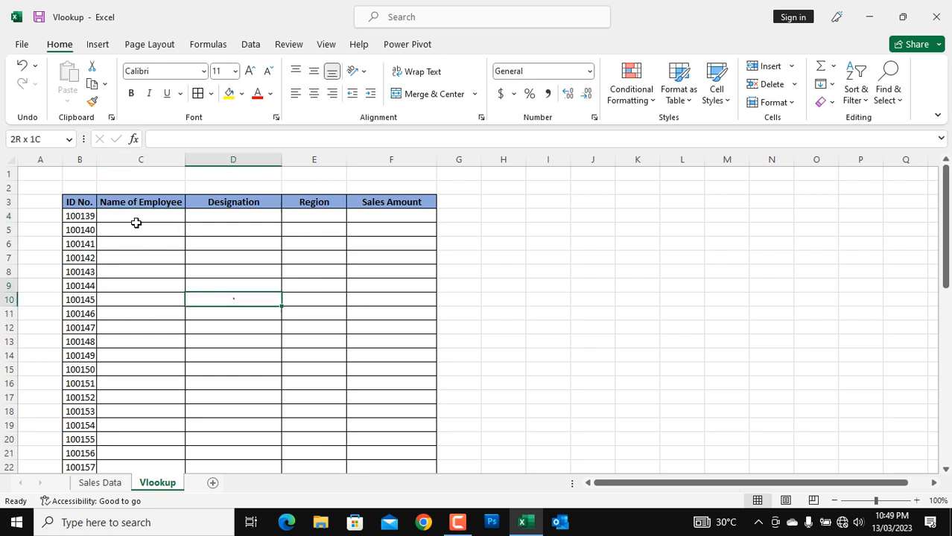
Start a VLOOKUP formula in C4 under Name of Employee with B4 as the lookup value
left_click(128, 215)
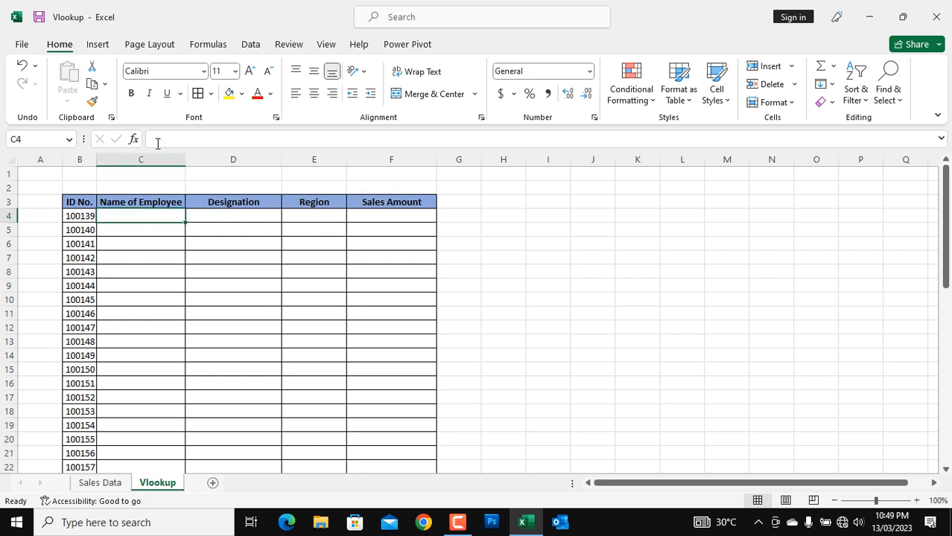
type("=vl")
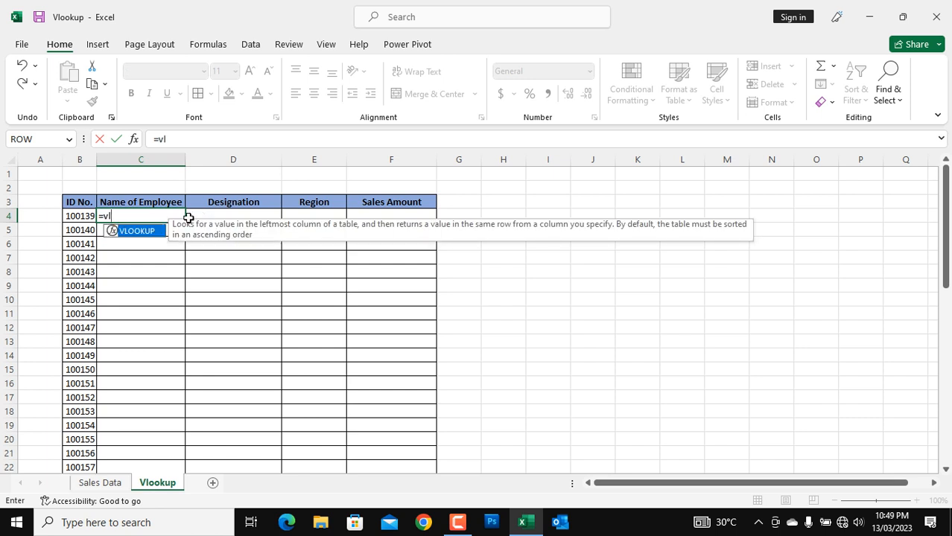
double_click(138, 231)
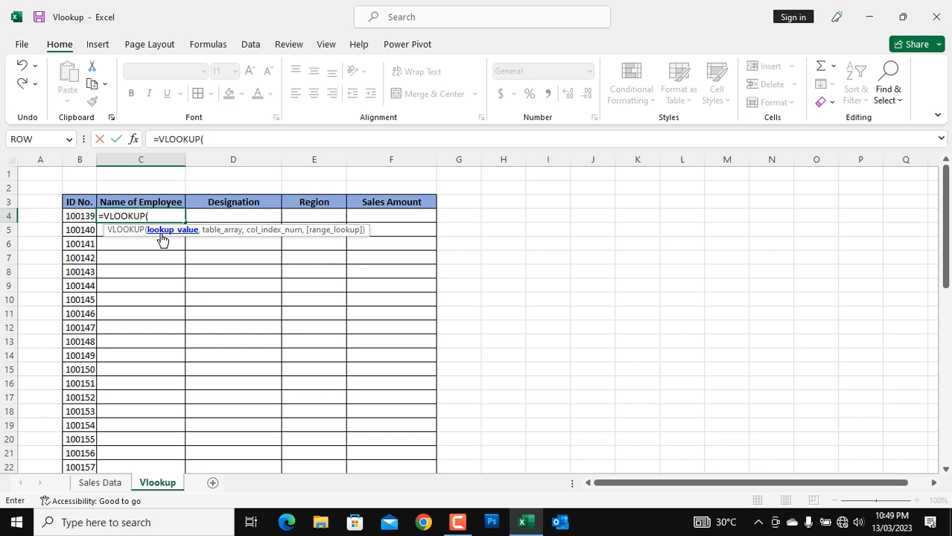
left_click(77, 216)
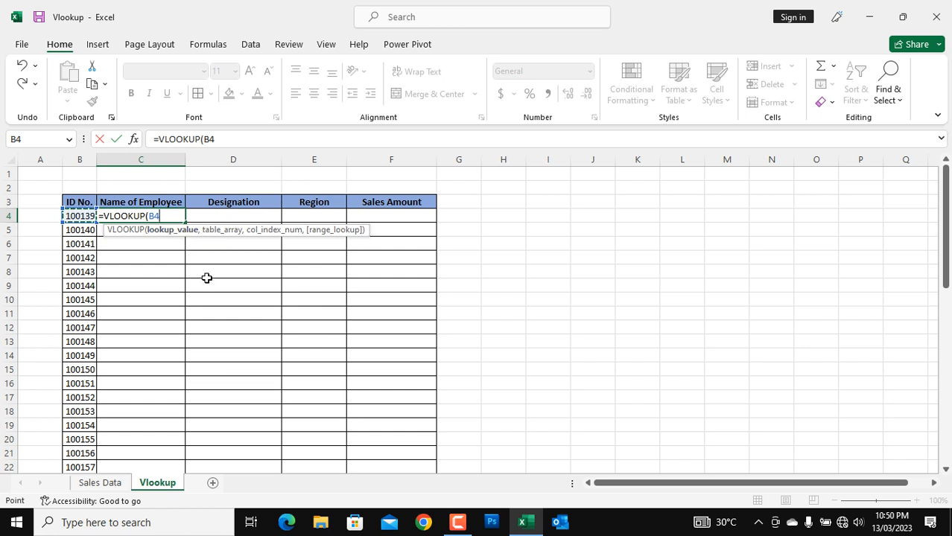
type(",")
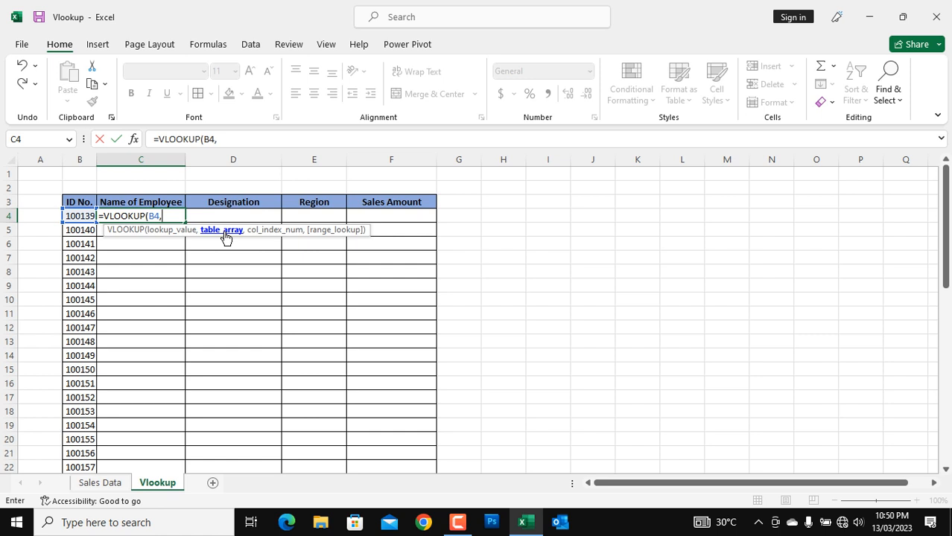
Select the whole Sales Data table, B4:F1004, as the table array of the VLOOKUP formula
left_click(100, 482)
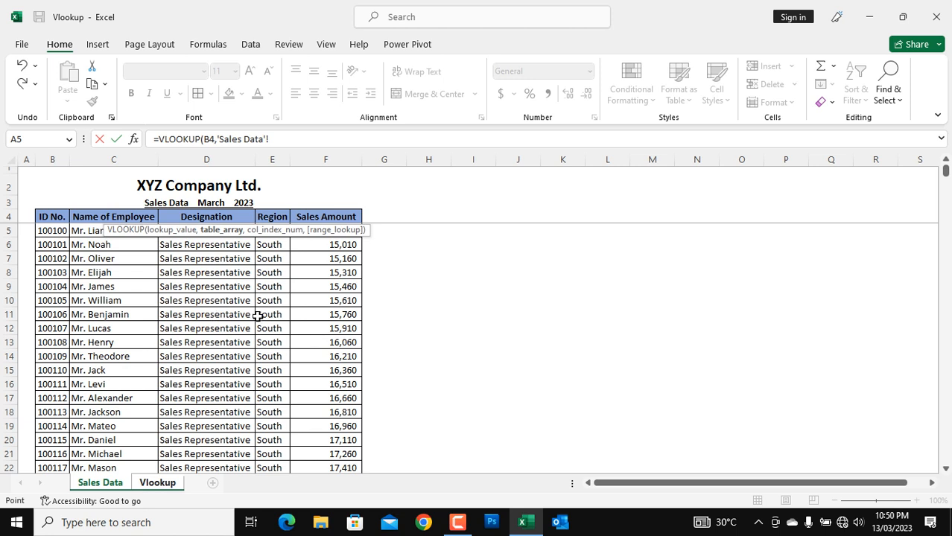
left_click(64, 217)
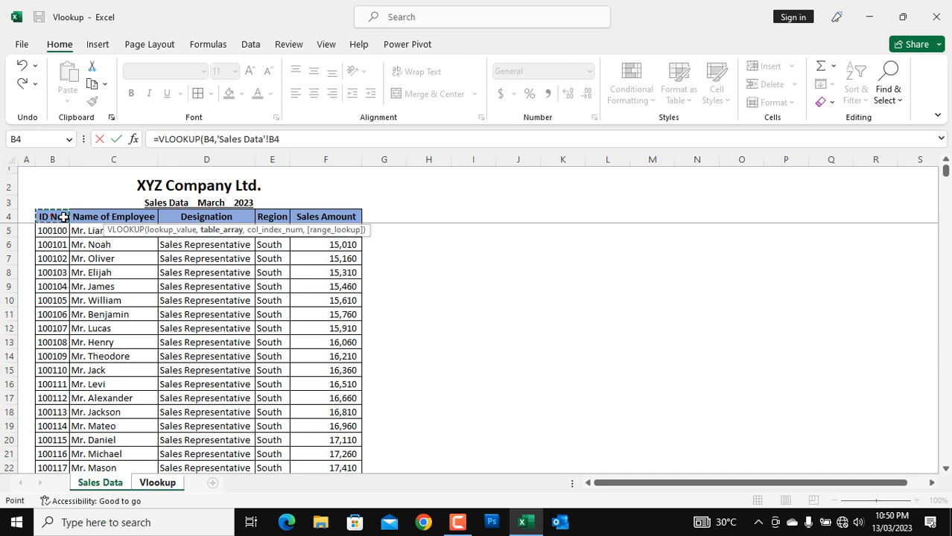
left_click_drag(63, 216, 347, 474)
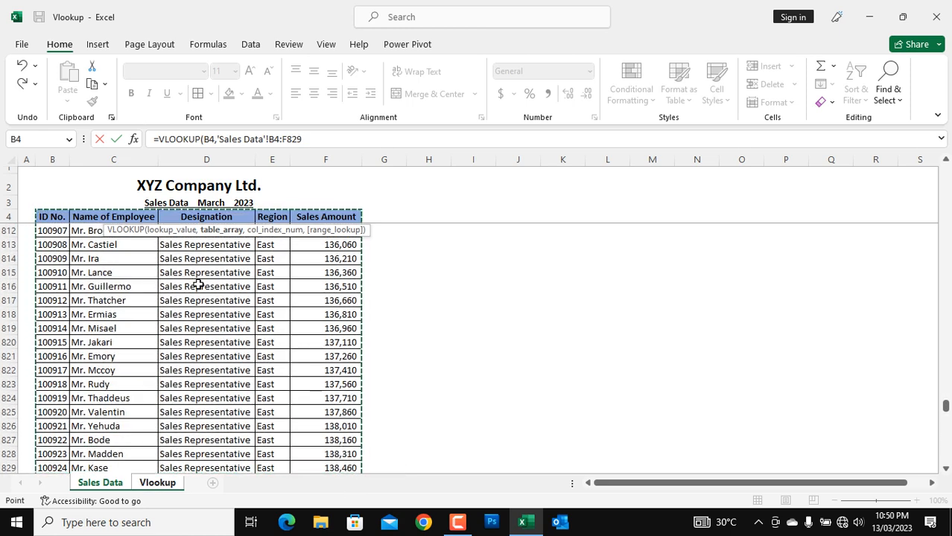
left_click(49, 216)
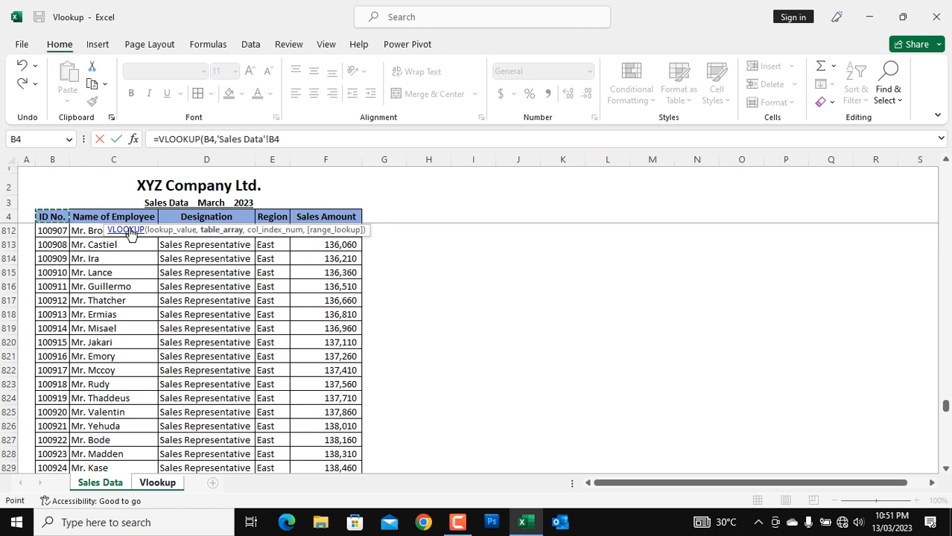
key("ctrl+shift+Right")
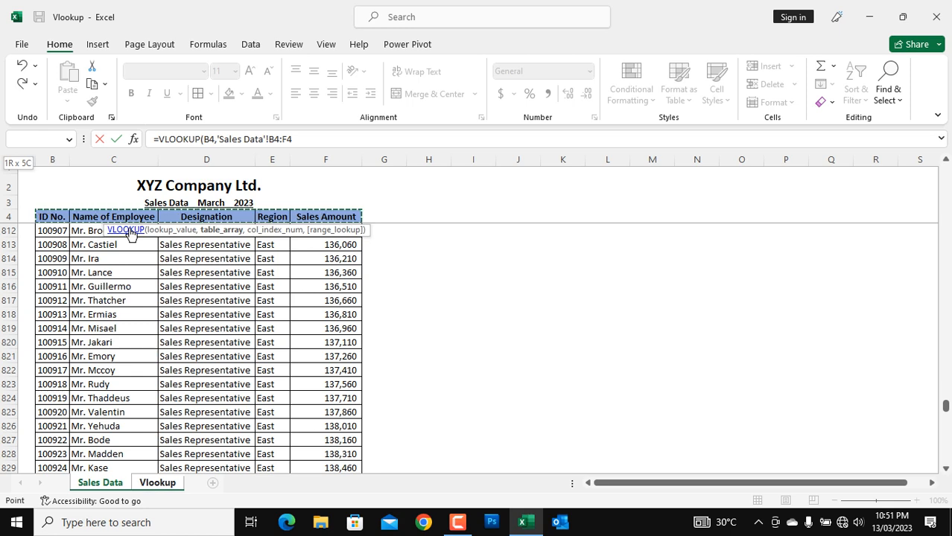
key("ctrl+shift+Down")
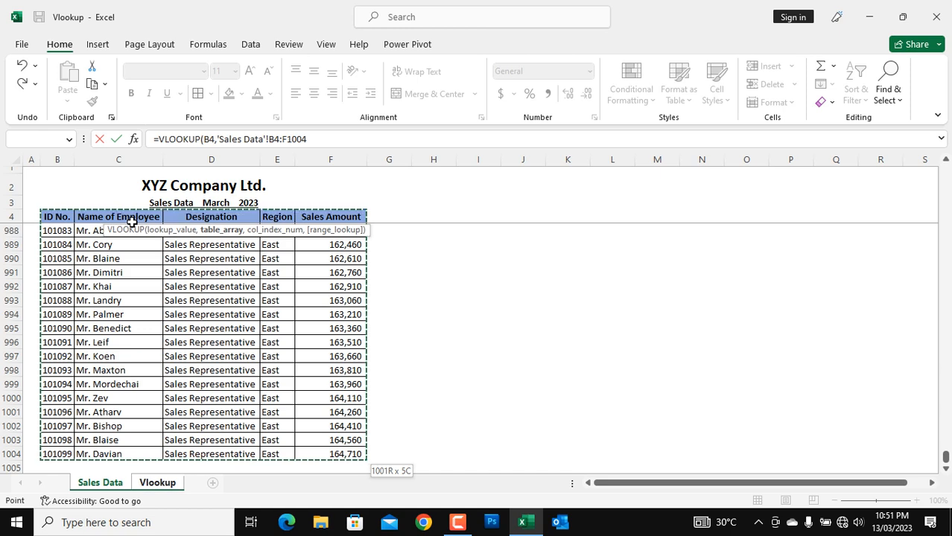
Set the table array to only the ID No. and Name of Employee columns of Sales Data, B4:C1004
left_click_drag(80, 217, 140, 225)
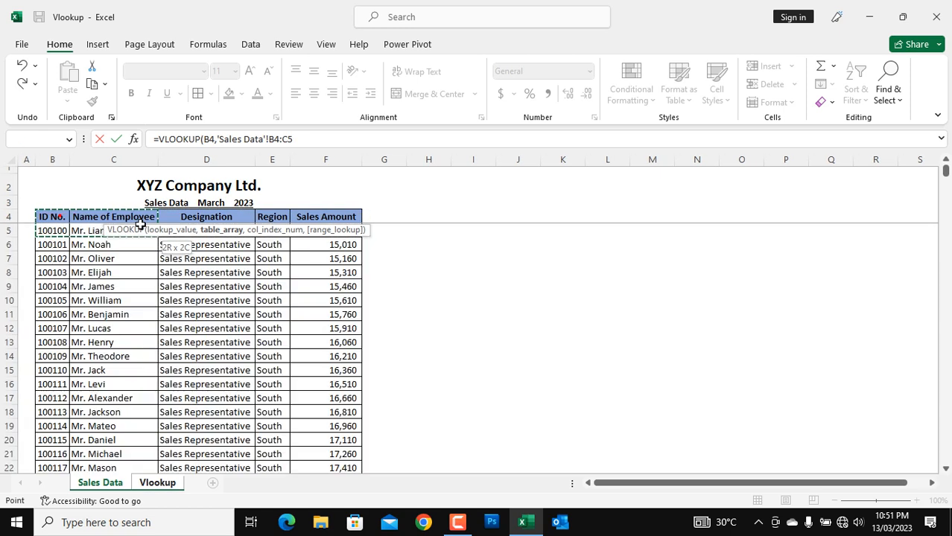
left_click_drag(54, 216, 141, 217)
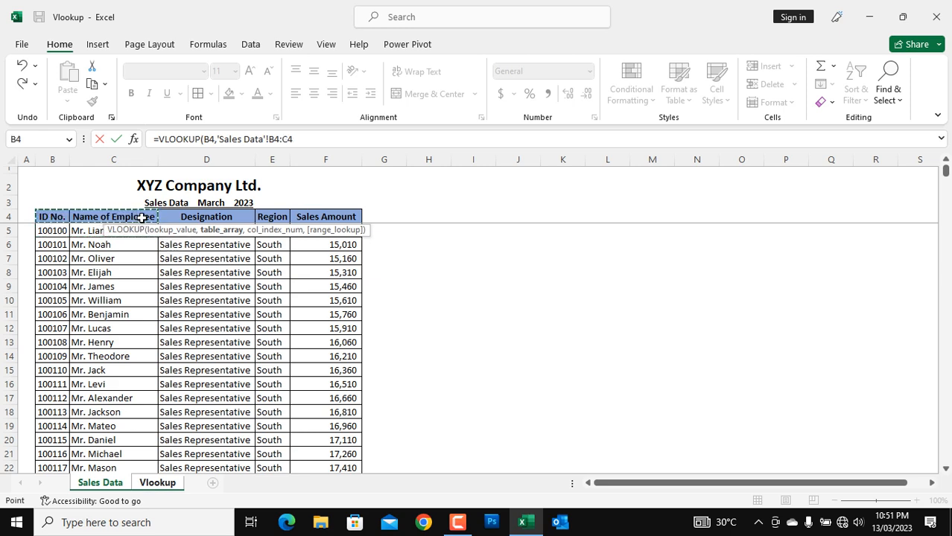
key("ctrl+shift+Down")
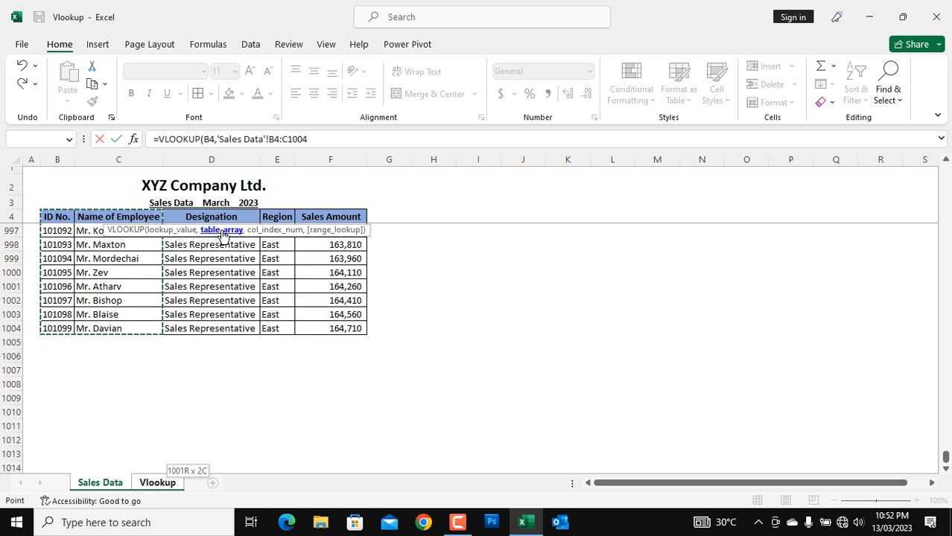
Complete the VLOOKUP formula in C4 with column index 2 and the FALSE exact match option
type(",")
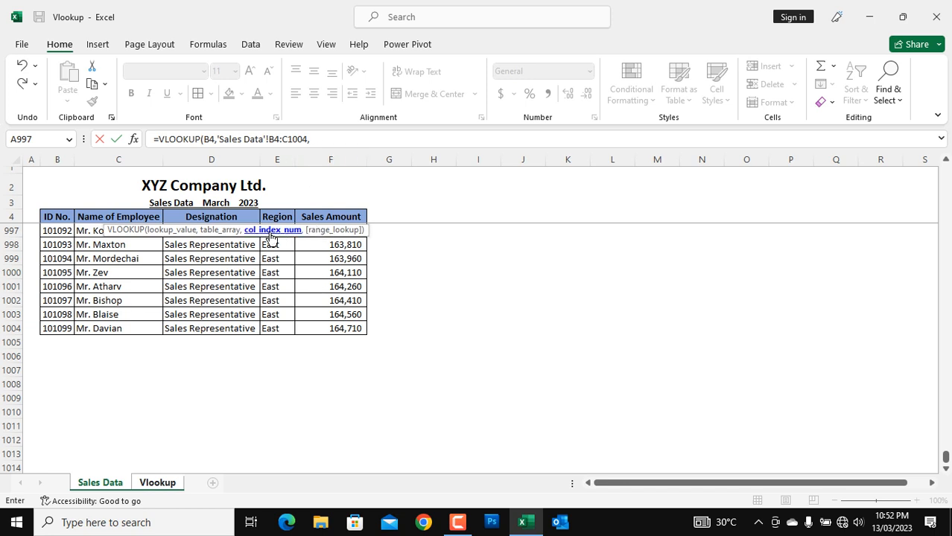
type("2")
type(",")
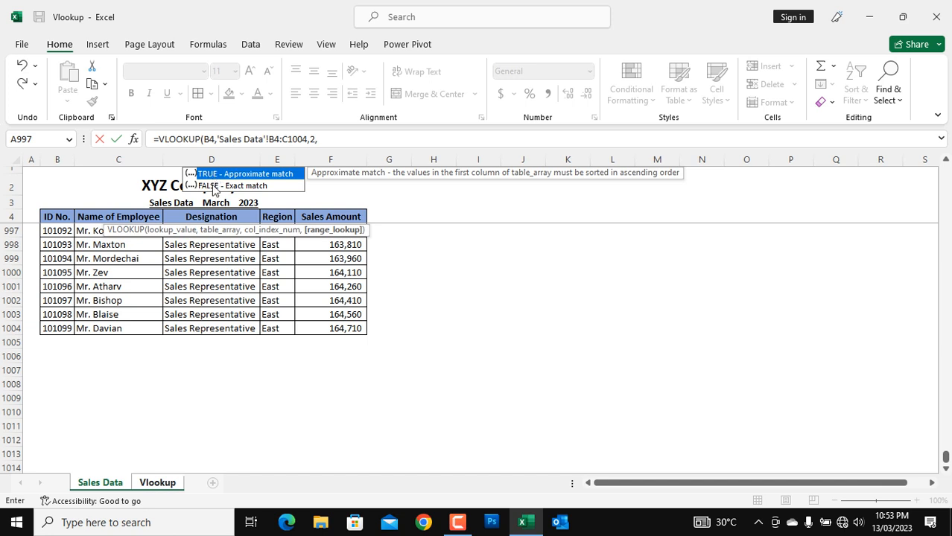
double_click(214, 186)
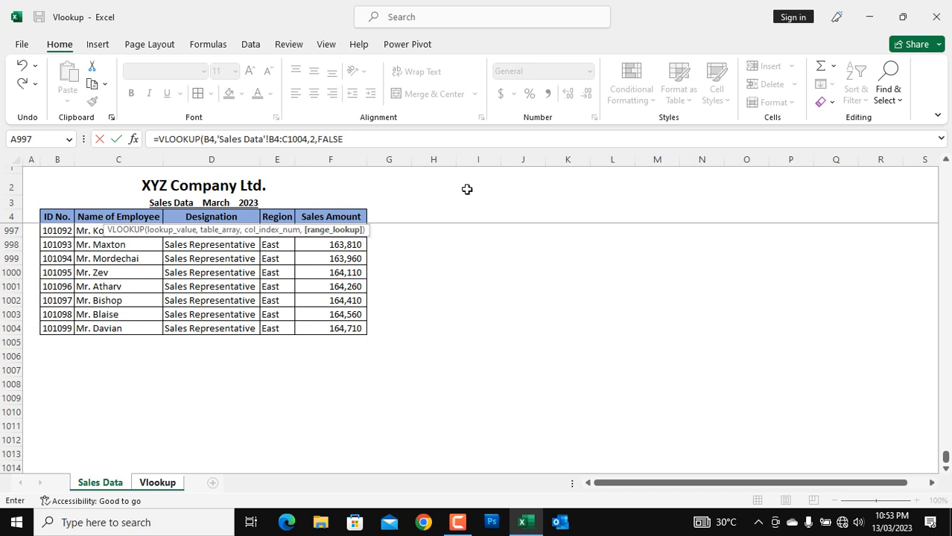
type(")")
key("Return")
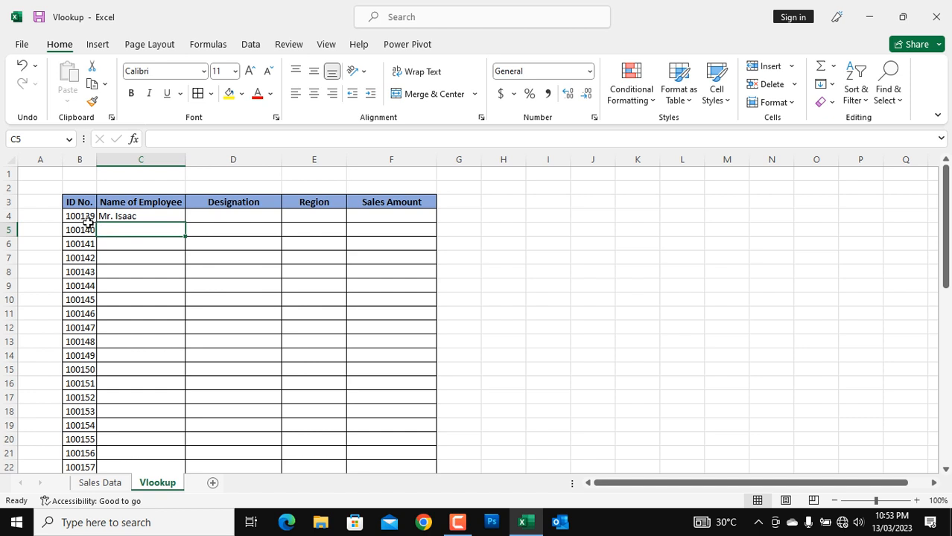
Copy the ID in B4 of the Vlookup sheet and find all its occurrences on the Sales Data sheet
left_click(137, 216)
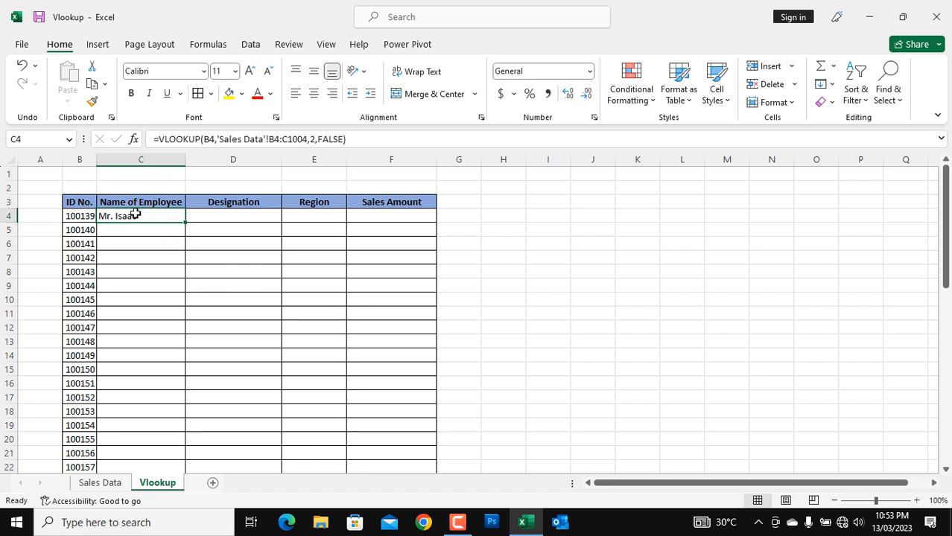
left_click(79, 215)
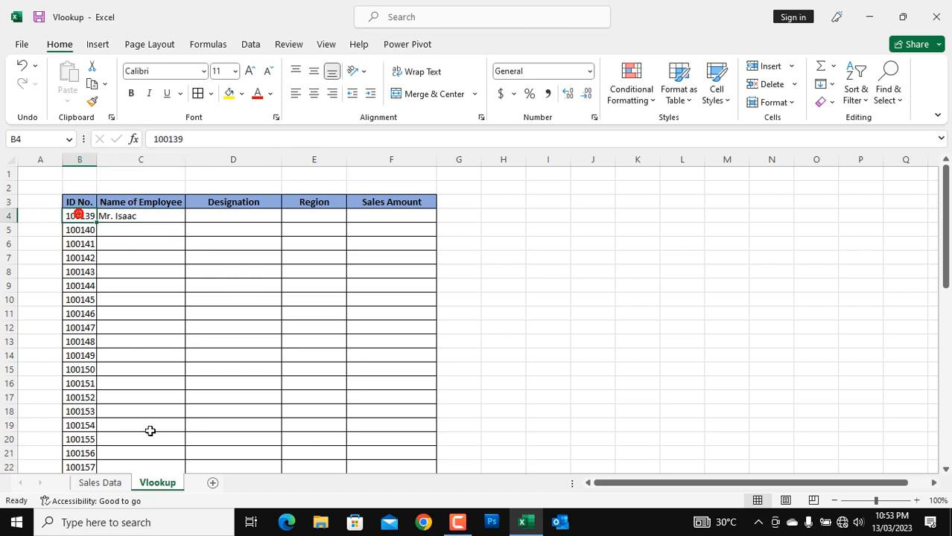
key("ctrl+c")
left_click(110, 484)
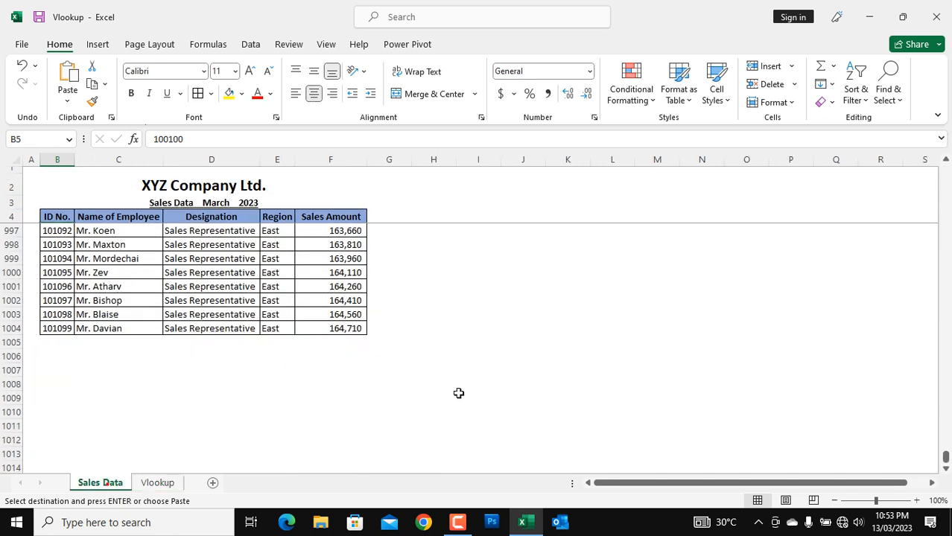
left_click(479, 326)
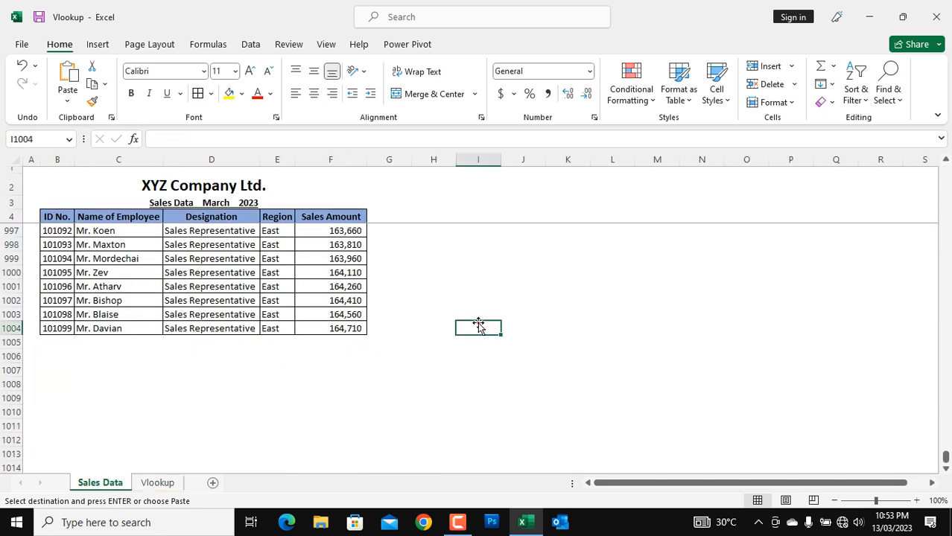
key("ctrl+f")
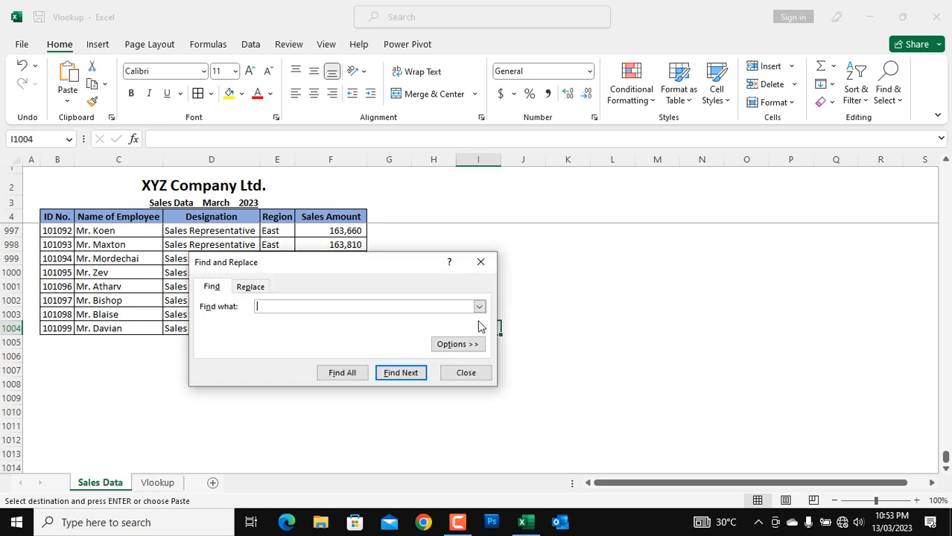
type("100139")
left_click(341, 373)
left_click_drag(350, 264, 544, 271)
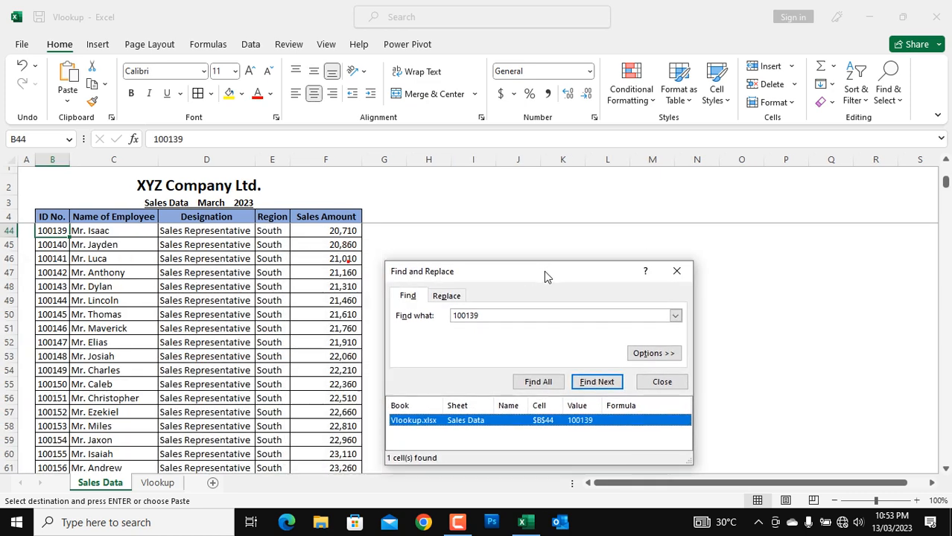
Compare the employee name in C44 of Sales Data with the lookup result in C4 of Vlookup, and close the search
left_click(96, 236)
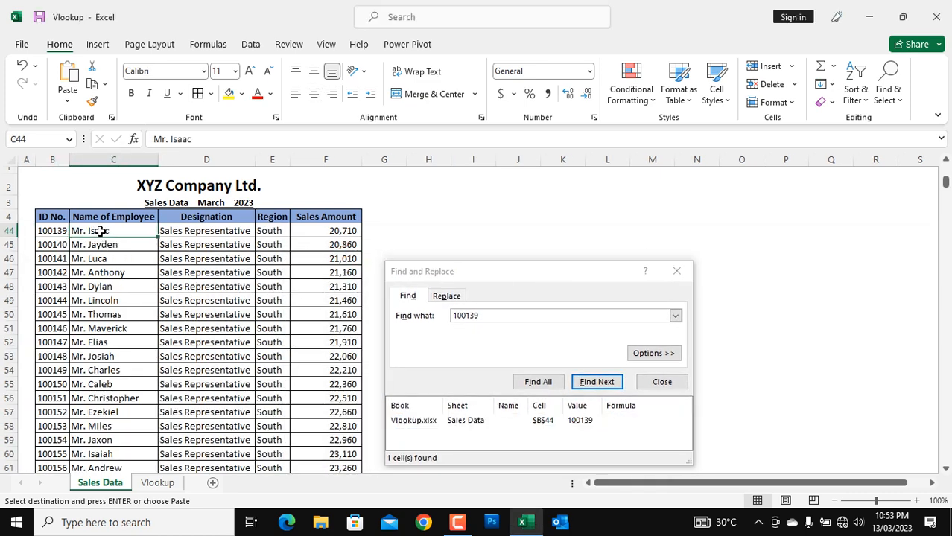
left_click(163, 483)
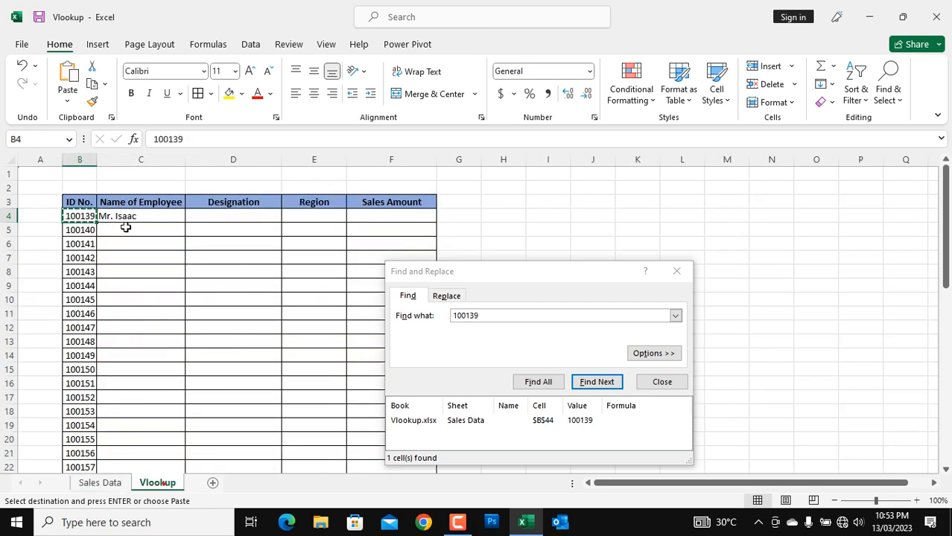
left_click(105, 484)
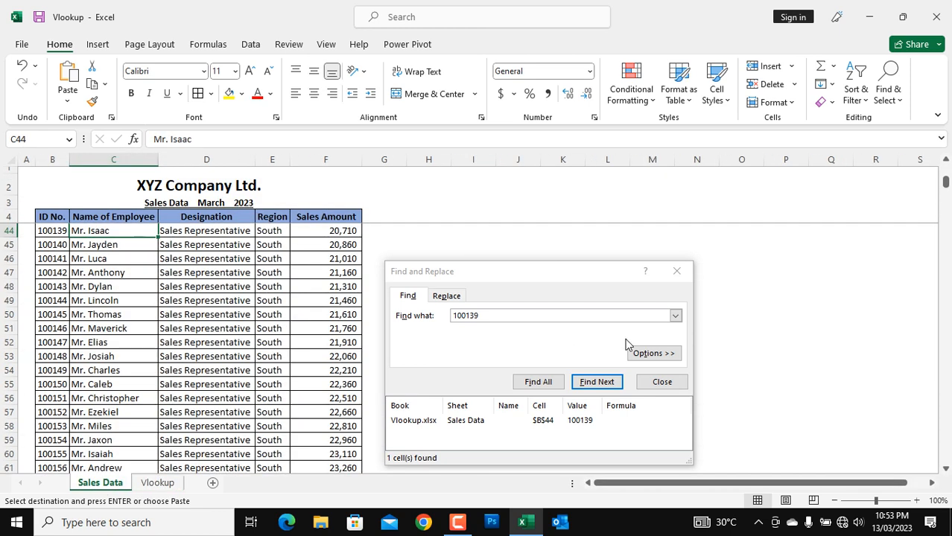
left_click(677, 271)
left_click(157, 483)
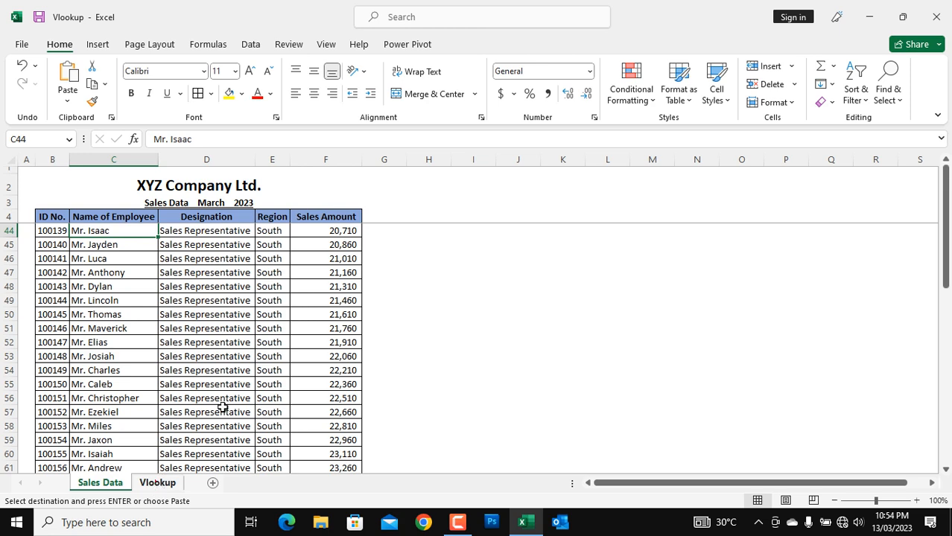
Fill the VLOOKUP formula from C4 down the Name of Employee column to C53
left_click(127, 217)
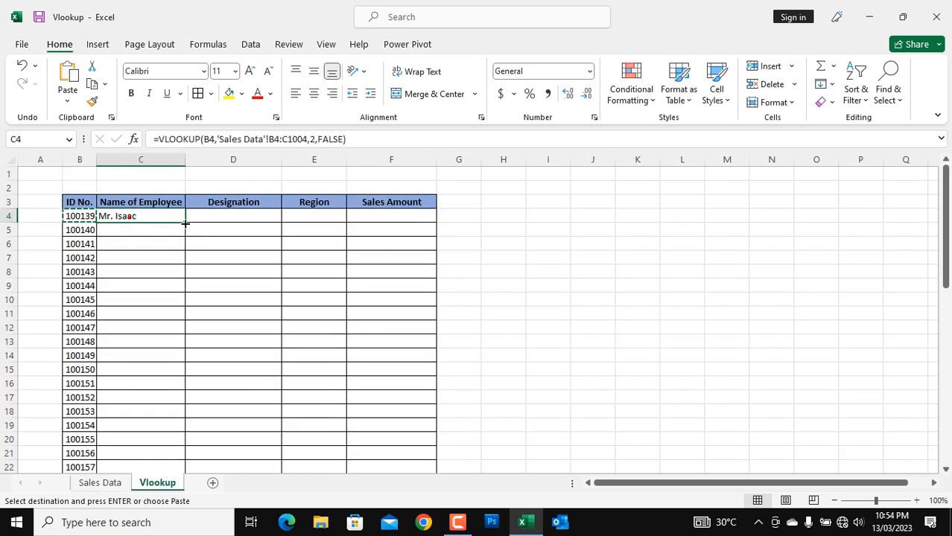
mouse_move(185, 222)
left_mouse_down()
mouse_move(187, 477)
mouse_move(189, 440)
left_mouse_up()
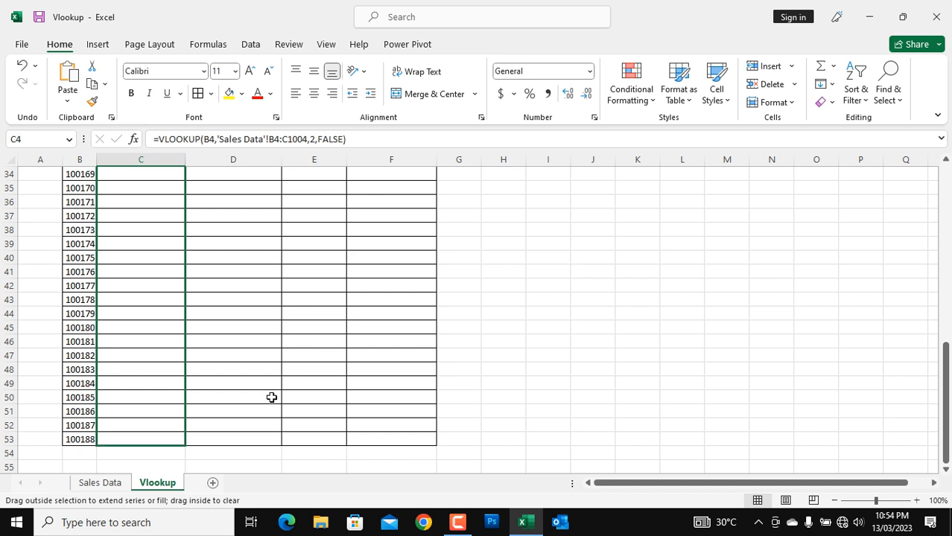
scroll(253, 418, "up", 11)
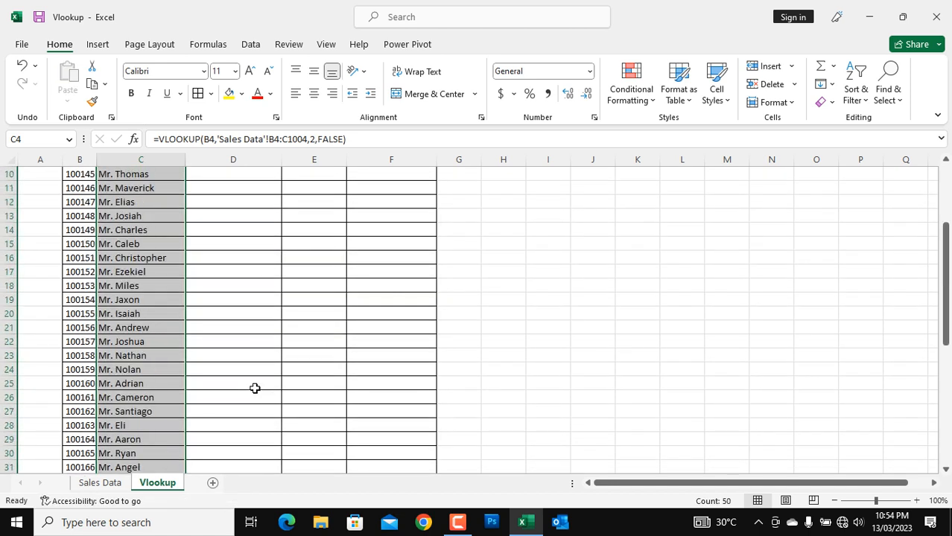
left_click(87, 313)
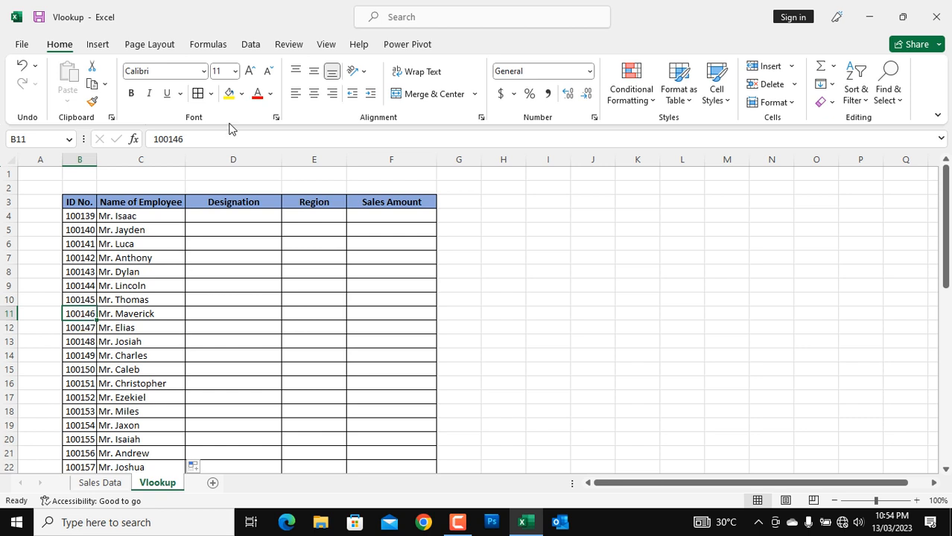
Start a VLOOKUP formula in D4 under Designation with B4 as the lookup value
left_click(248, 216)
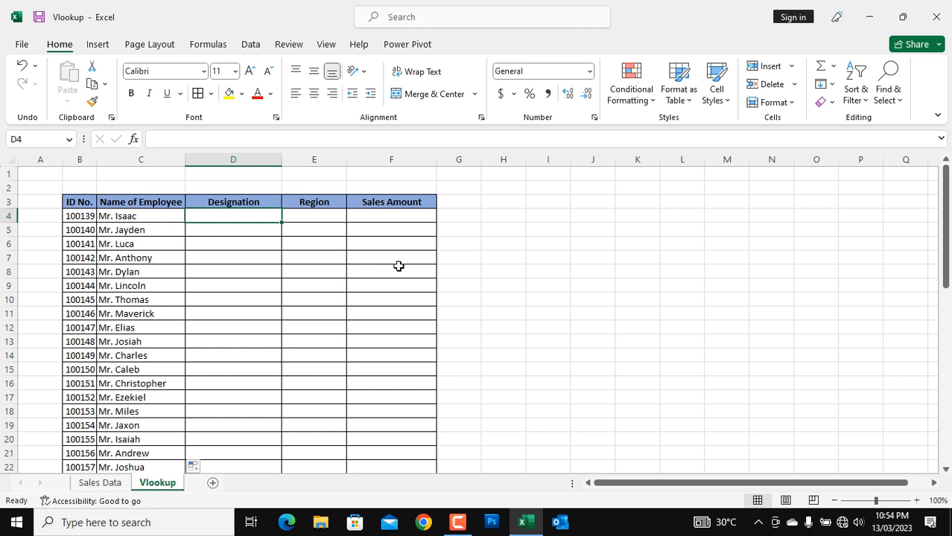
type("=")
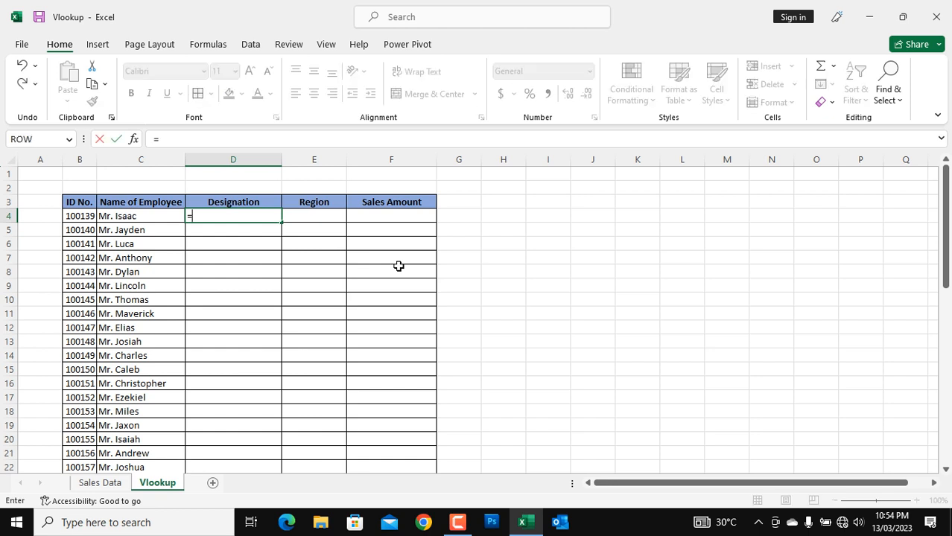
type("vl")
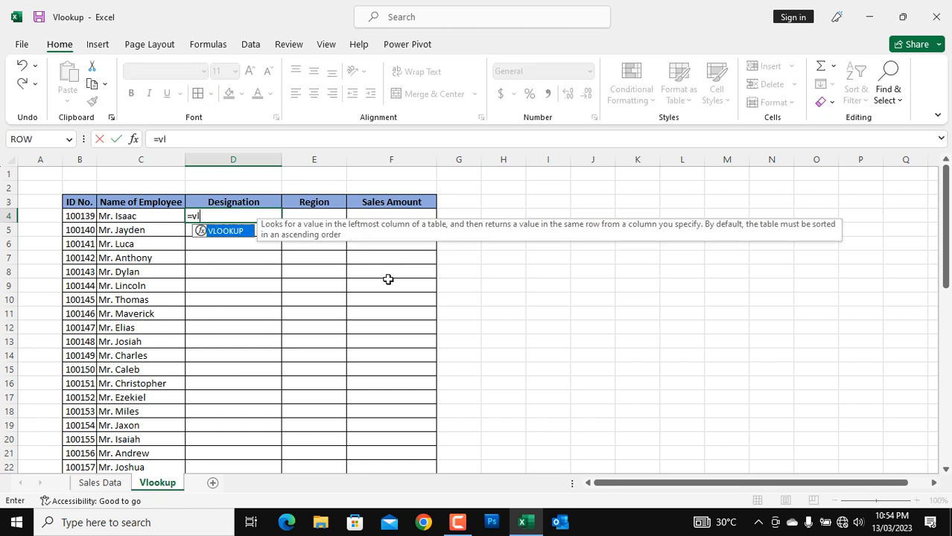
double_click(240, 235)
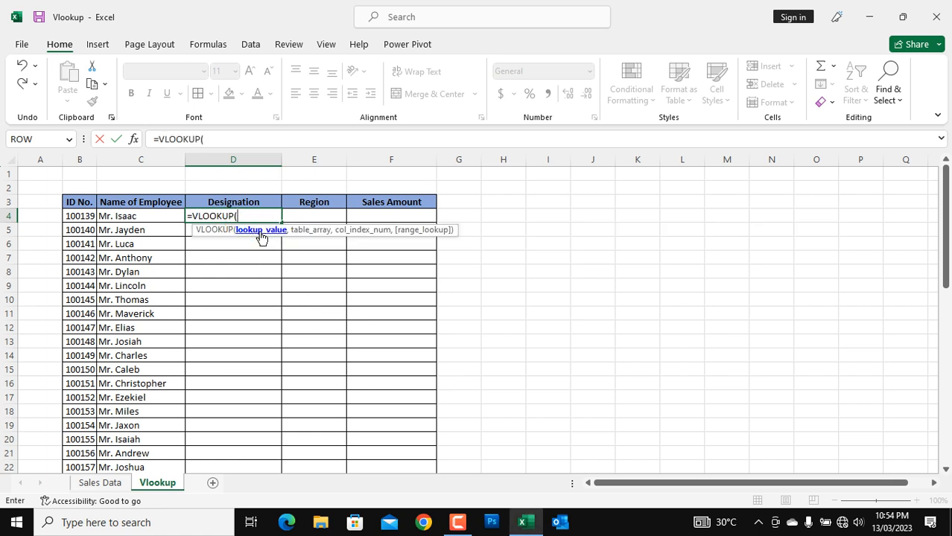
left_click(77, 216)
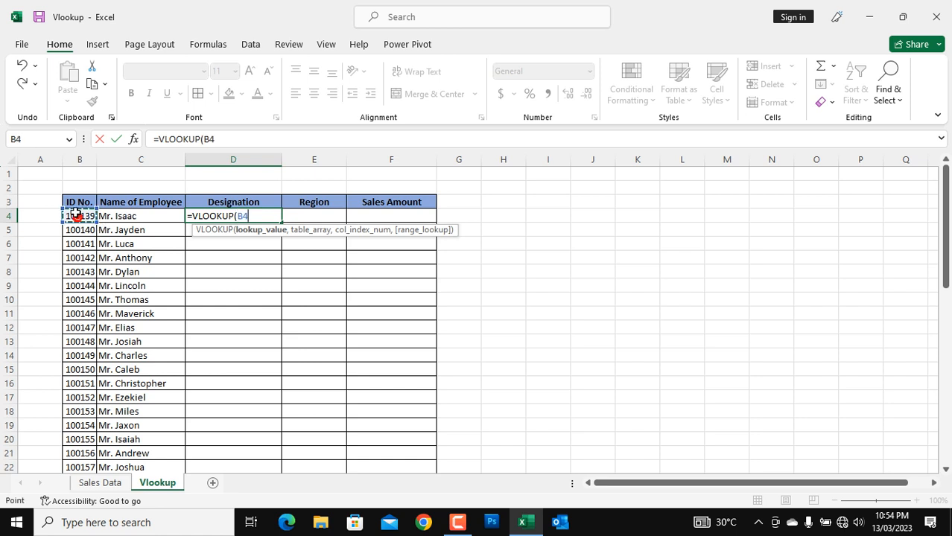
type(",")
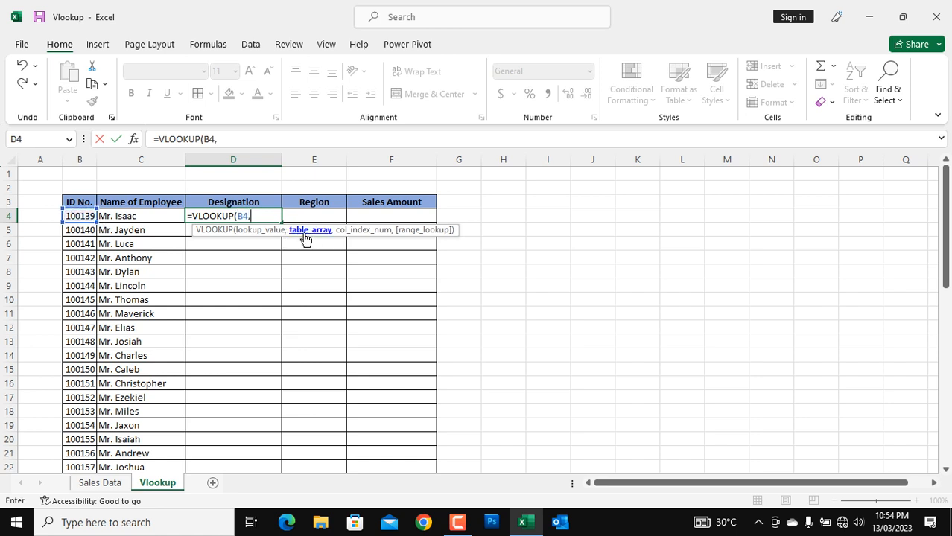
Set the table array of the D4 formula to B4:D1004 on the Sales Data sheet
left_click(100, 484)
left_click_drag(53, 216, 198, 216)
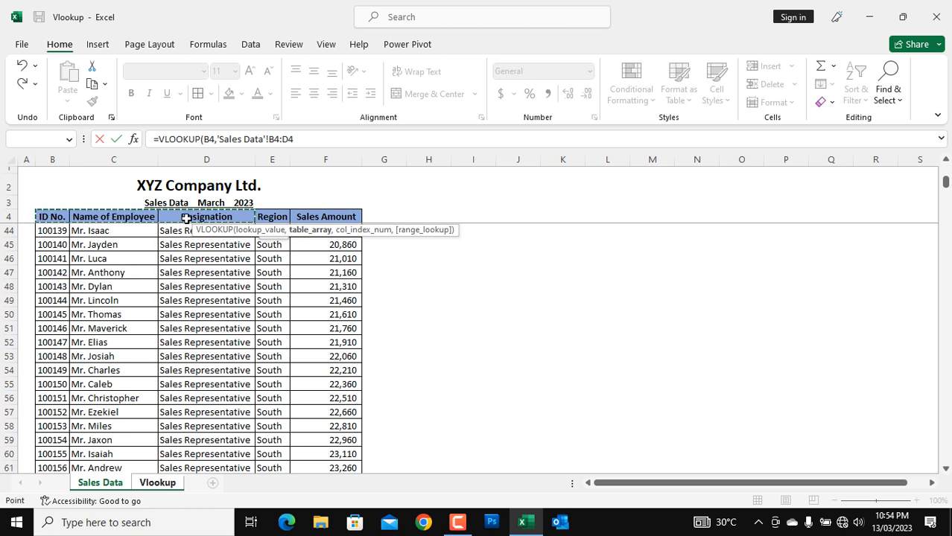
left_click(55, 218)
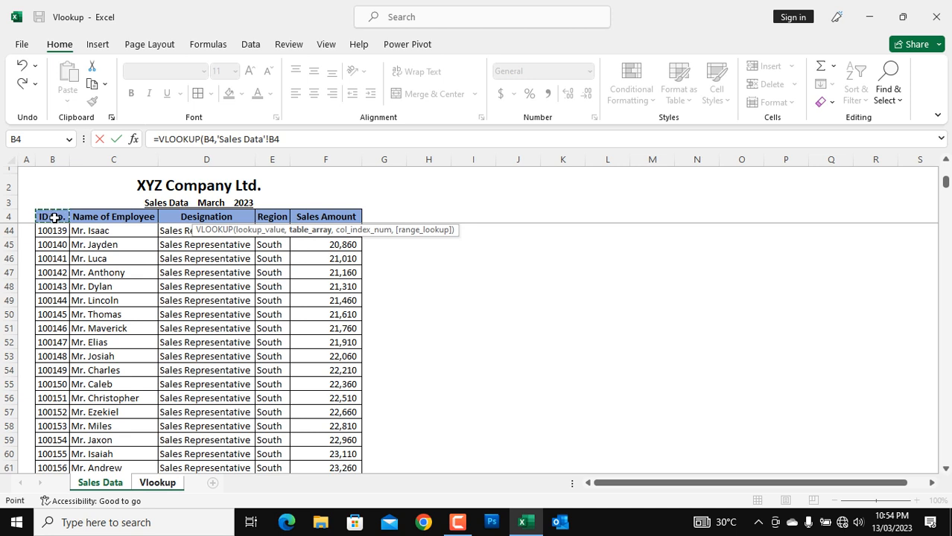
left_click_drag(55, 218, 92, 218)
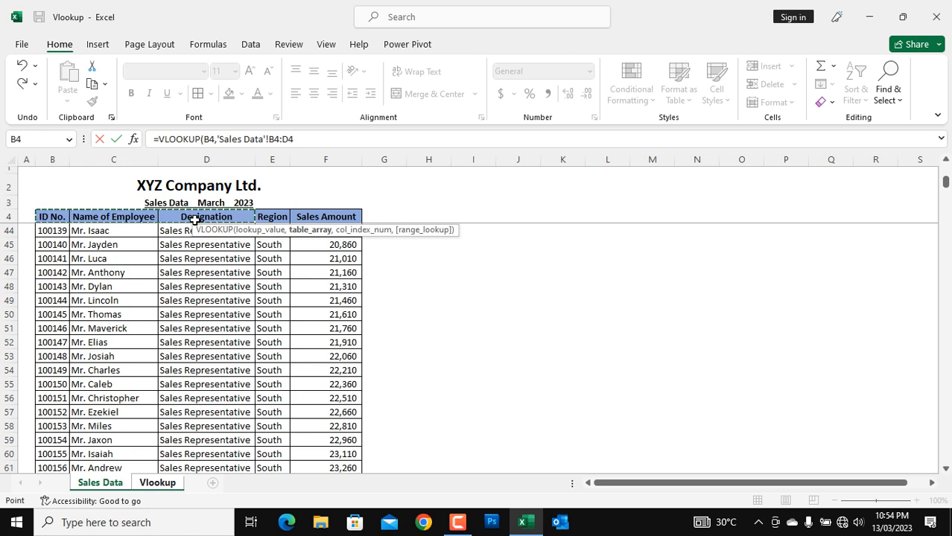
key("ctrl+shift+Down")
scroll(293, 410, "down", 2)
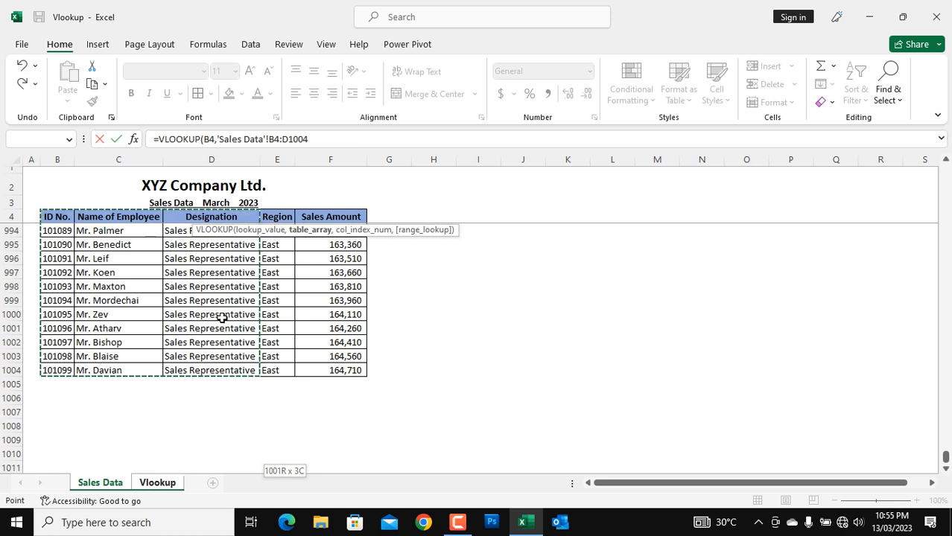
Complete the Designation VLOOKUP with column index 3 and FALSE for an exact match
type(",3")
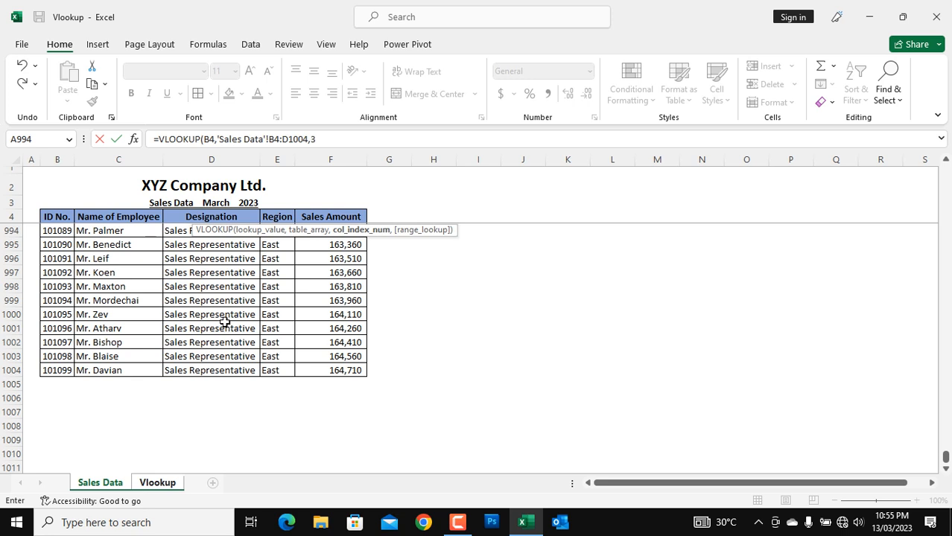
type(",")
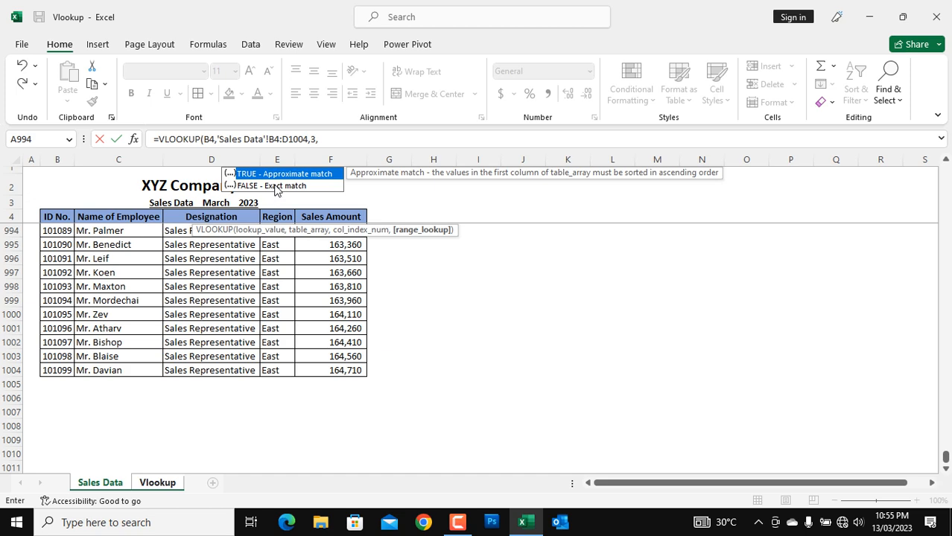
double_click(275, 185)
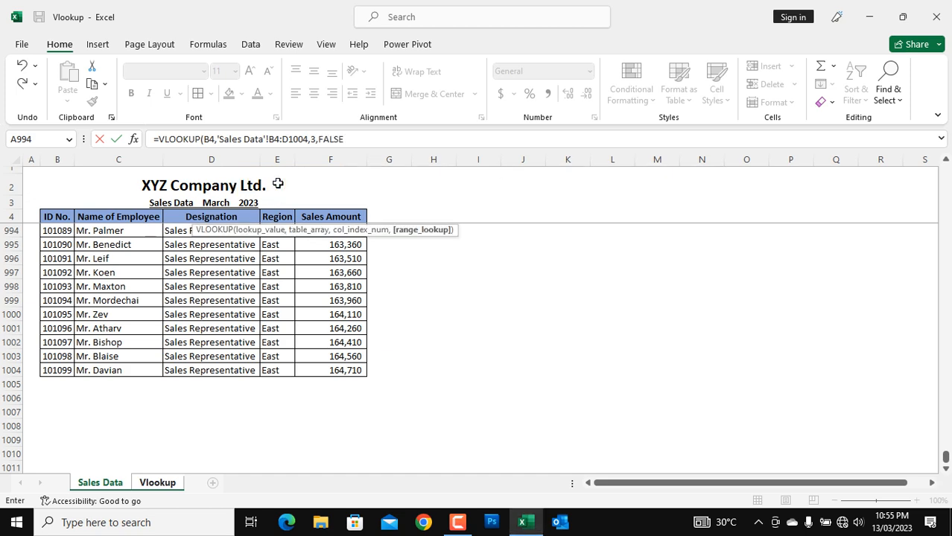
type(")")
key("Return")
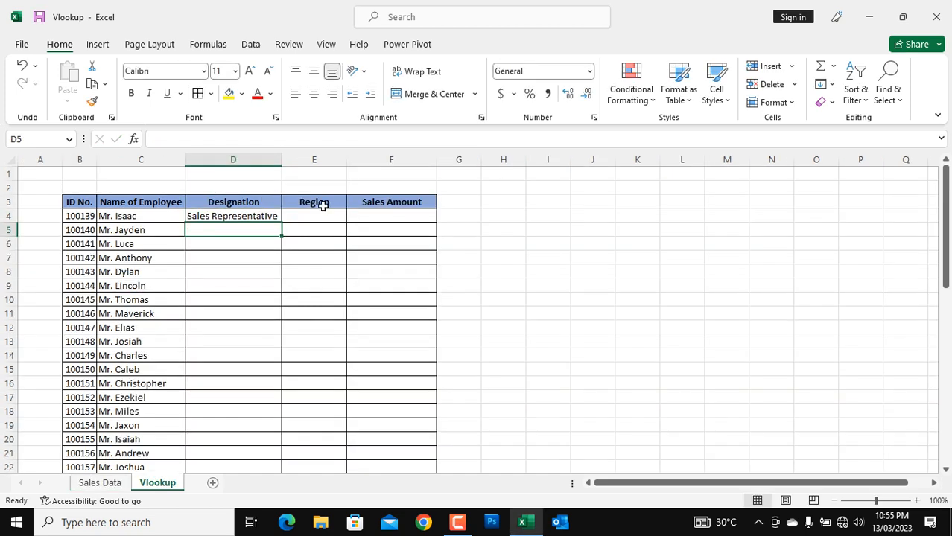
Fill the VLOOKUP formula from D4 down the Designation column to D53
left_click(257, 212)
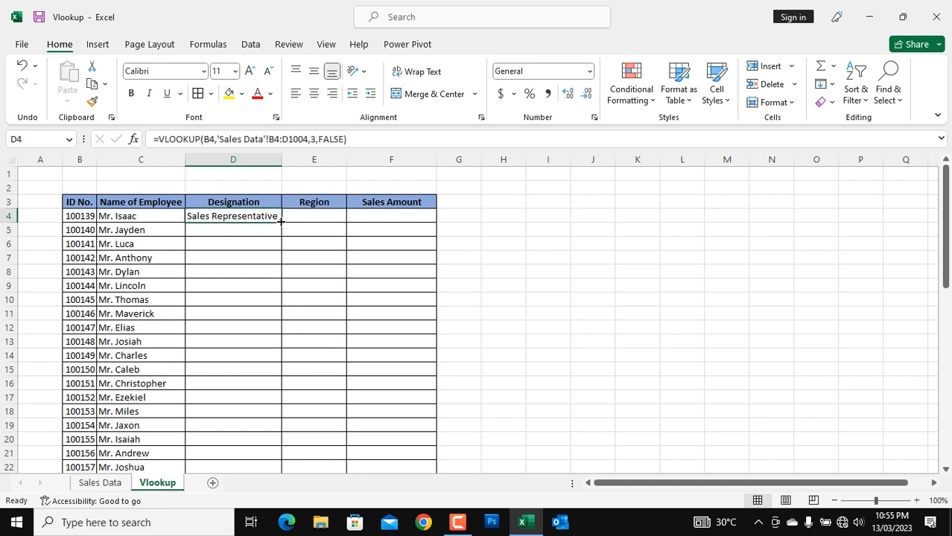
double_click(280, 221)
scroll(288, 277, "down", 10)
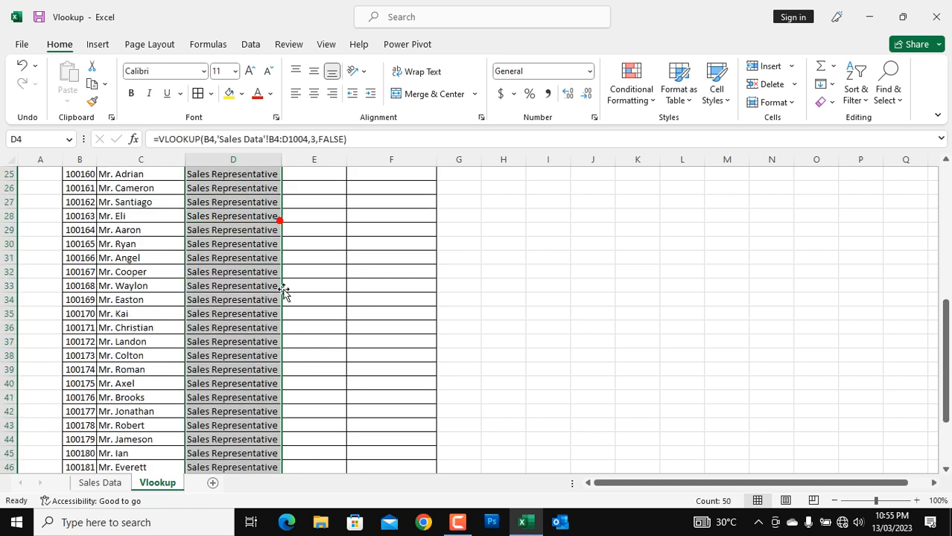
scroll(313, 283, "down", 4)
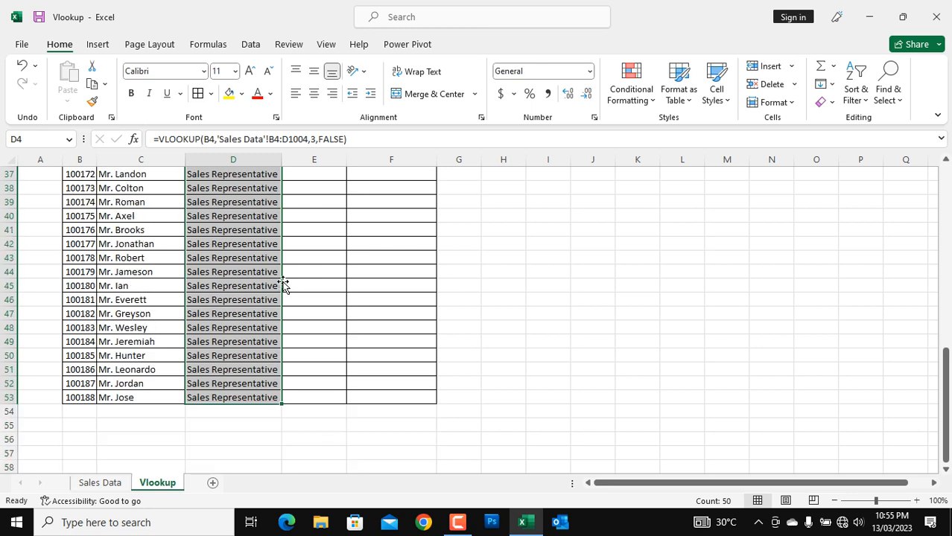
scroll(304, 261, "up", 14)
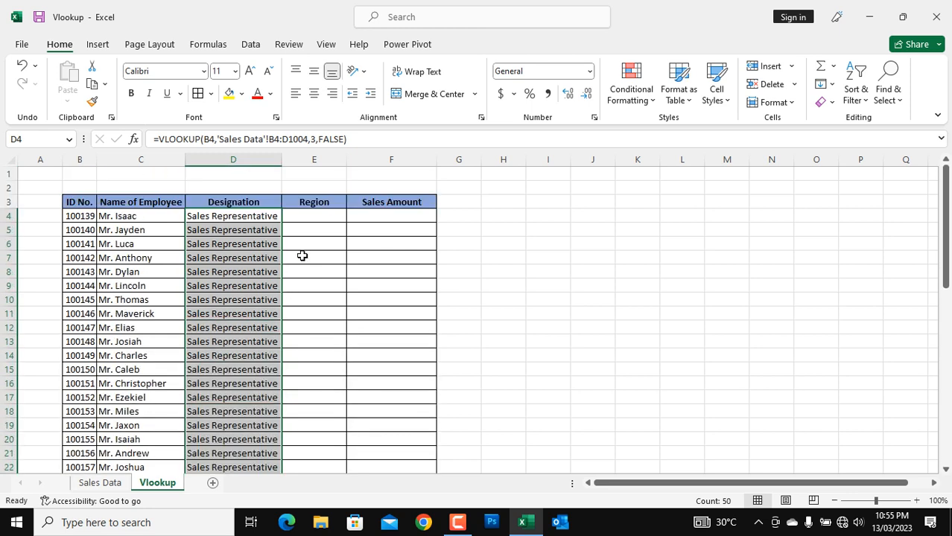
left_click(374, 255)
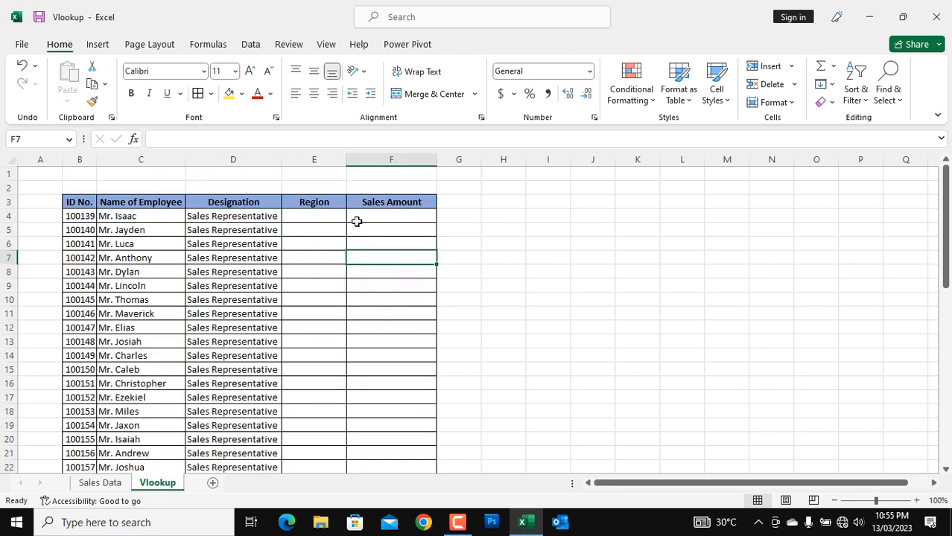
Start a VLOOKUP formula in E4 under Region with B4 as the lookup value
left_click(315, 215)
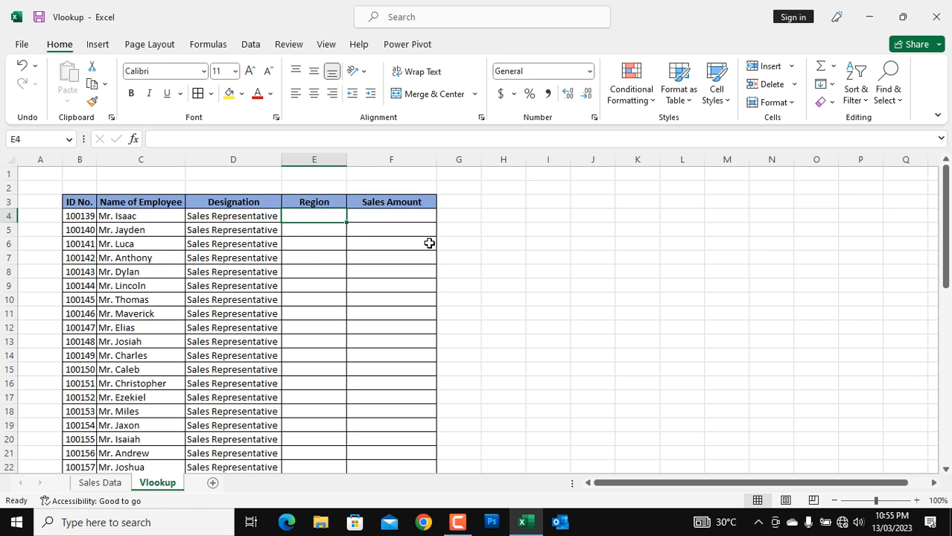
type("=vl")
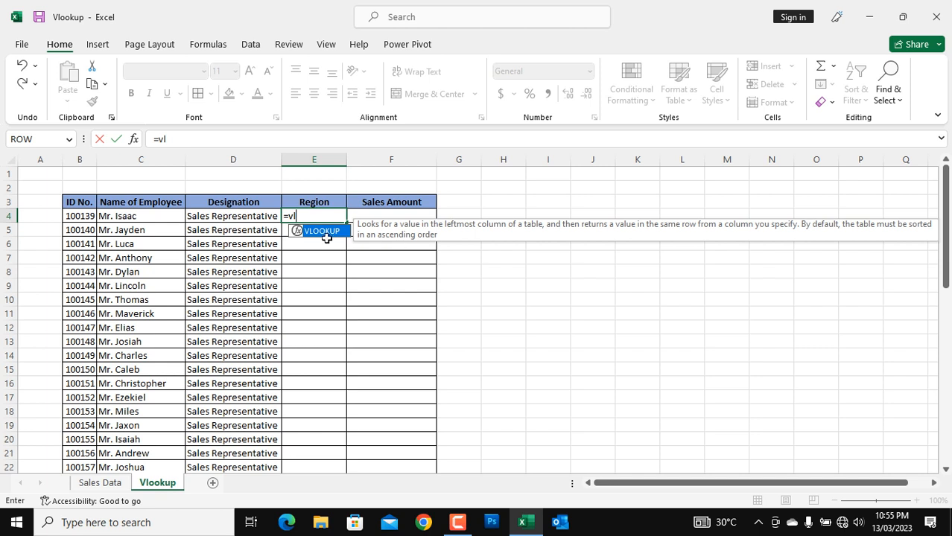
double_click(322, 232)
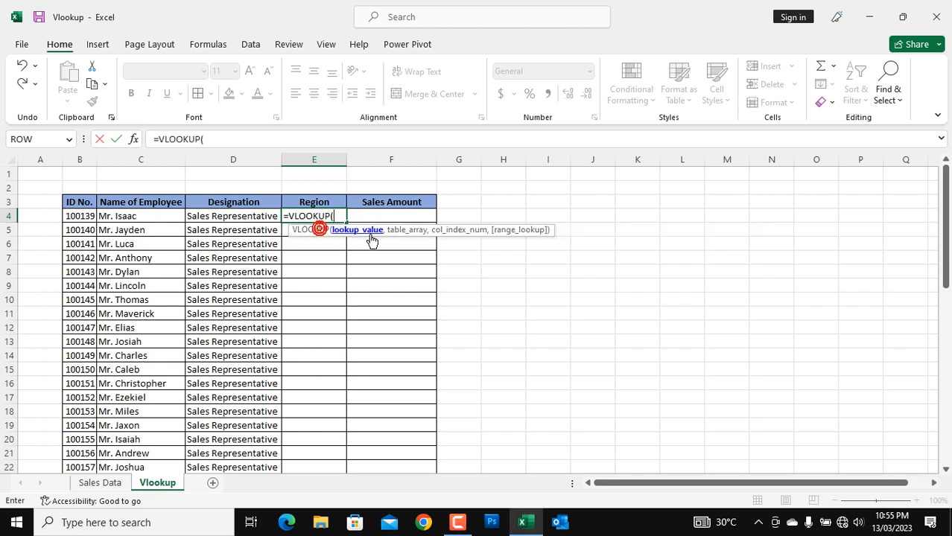
left_click(77, 217)
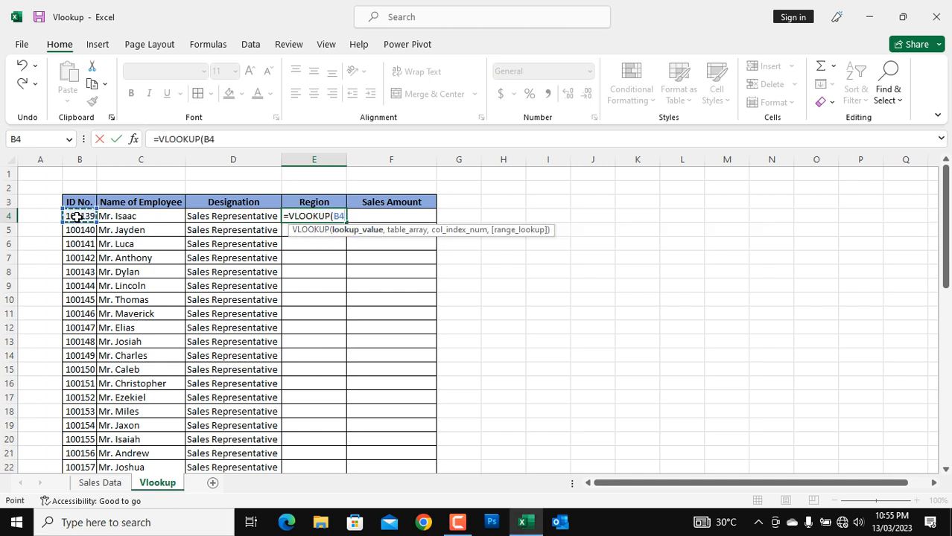
type(",")
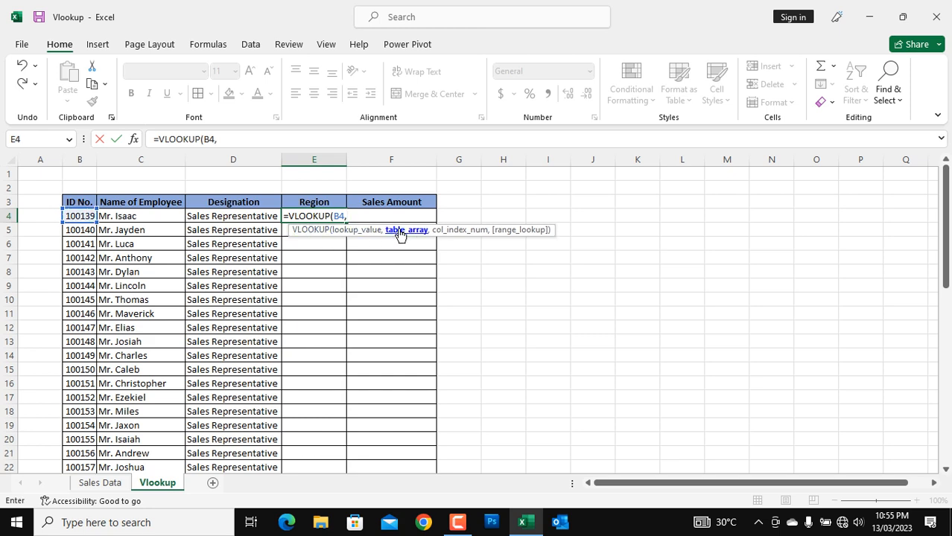
Complete the Region VLOOKUP with Sales Data range B4:E1004 as table array, column index 4 and FALSE for an exact match
left_click(112, 482)
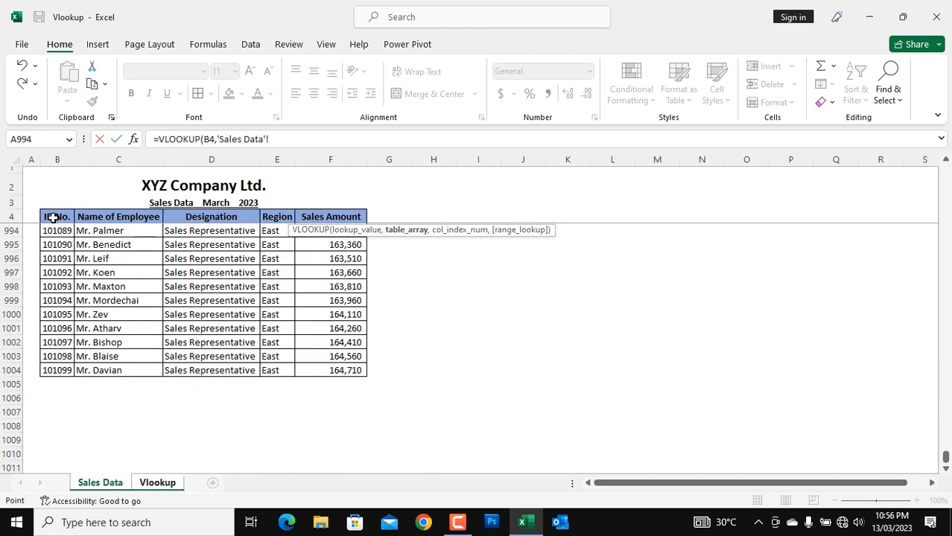
left_click_drag(53, 216, 242, 212)
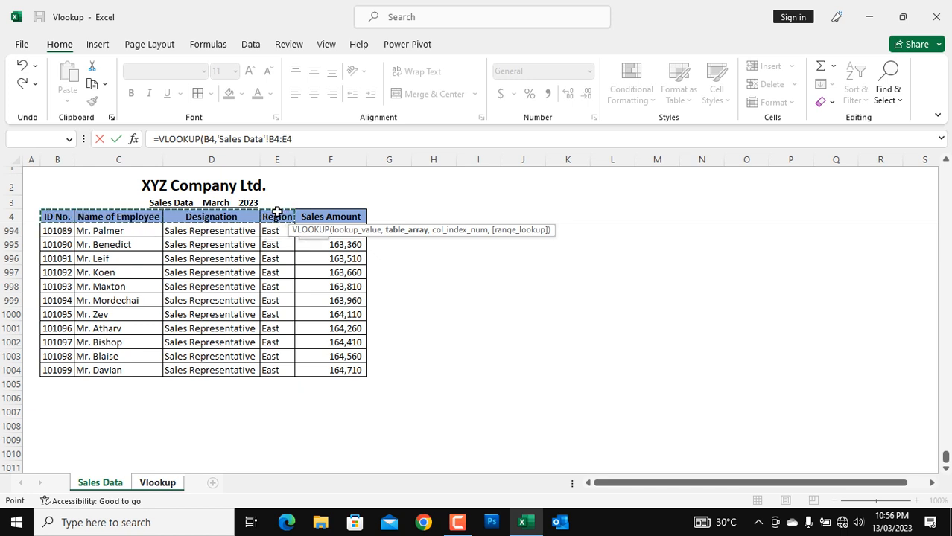
key("ctrl+shift+Down")
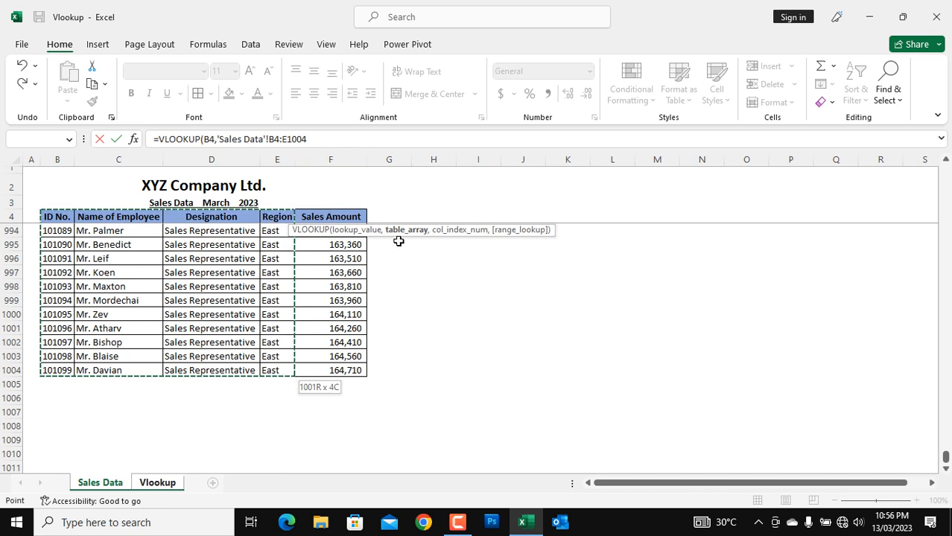
type(",")
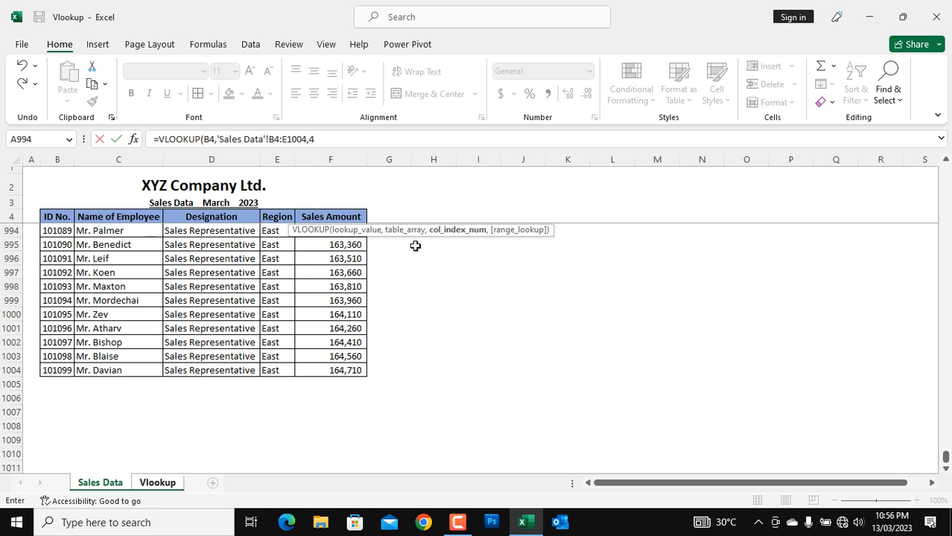
type("4,")
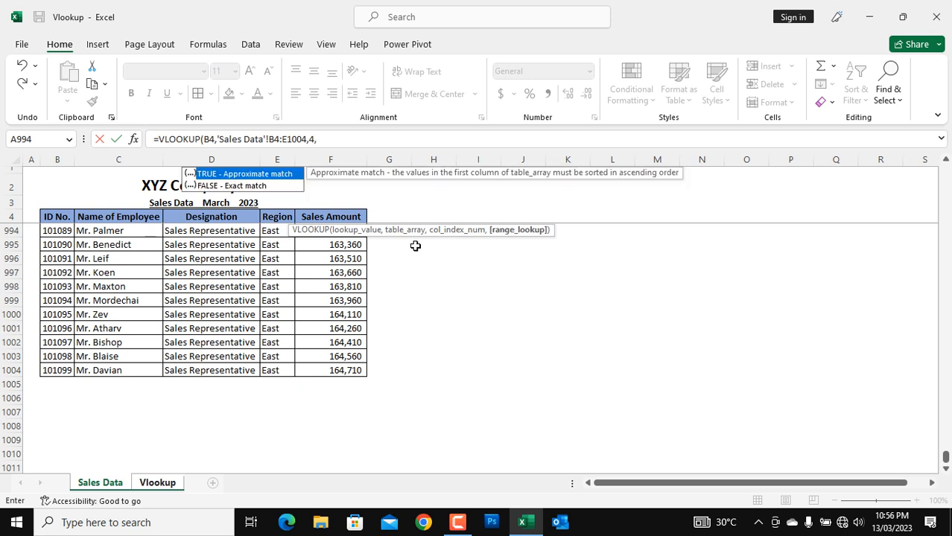
double_click(255, 186)
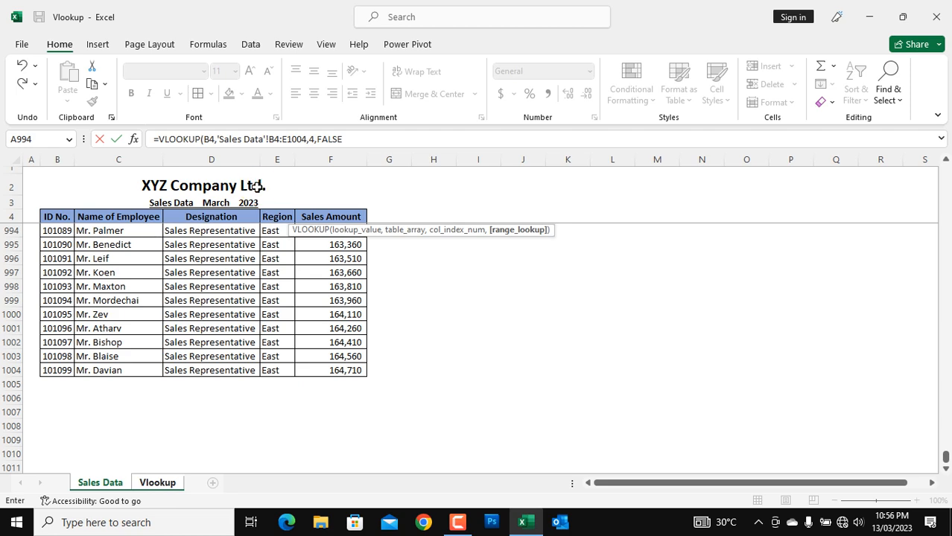
key("Return")
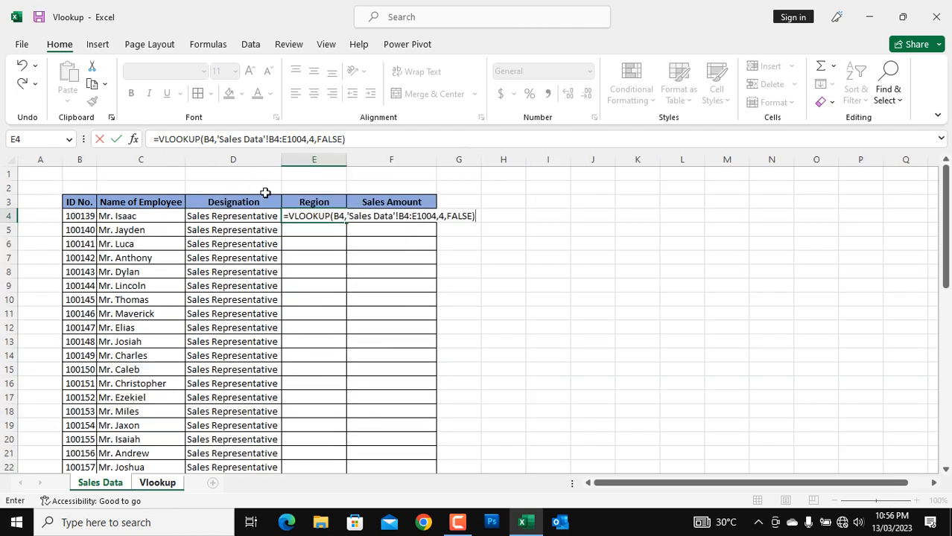
Fill the VLOOKUP formula from E4 down the Region column to E53 and review the filled regions
left_click(325, 214)
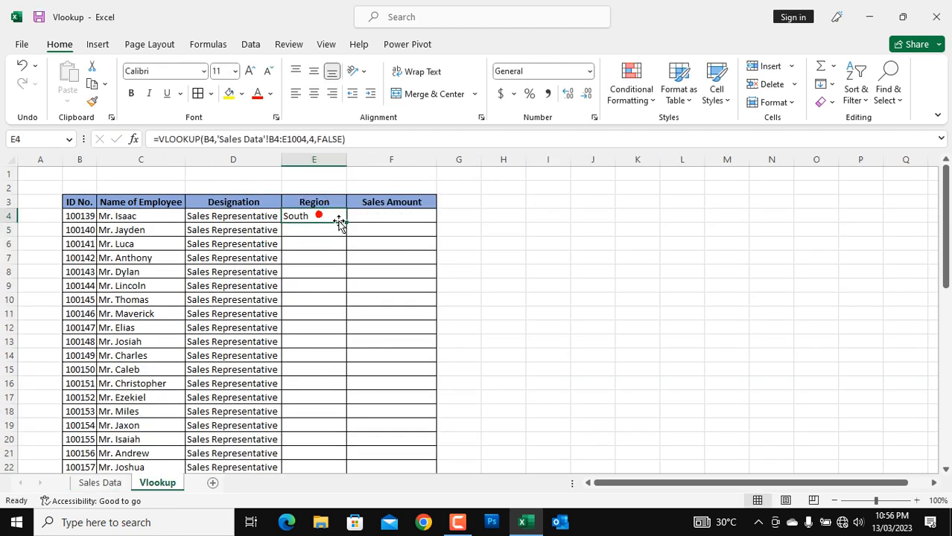
double_click(347, 221)
scroll(332, 310, "down", 6)
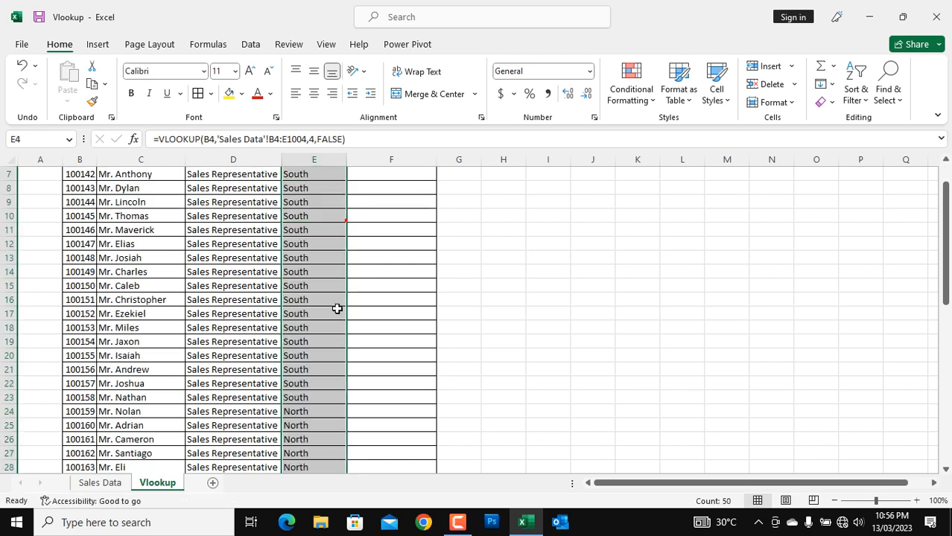
left_click_drag(301, 215, 310, 373)
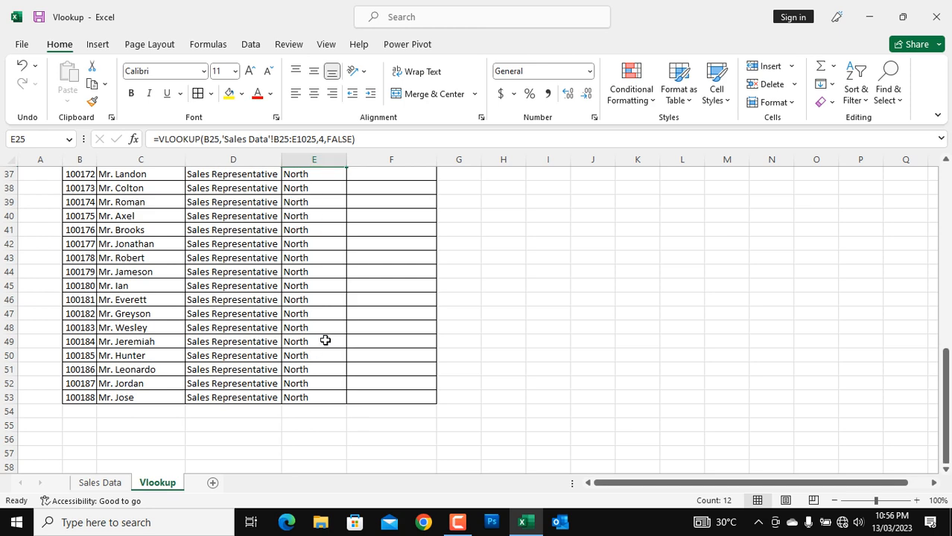
scroll(325, 338, "up", 12)
left_click(508, 272)
Start a VLOOKUP formula in F4 under Sales Amount with B4 as the lookup value
left_click(392, 214)
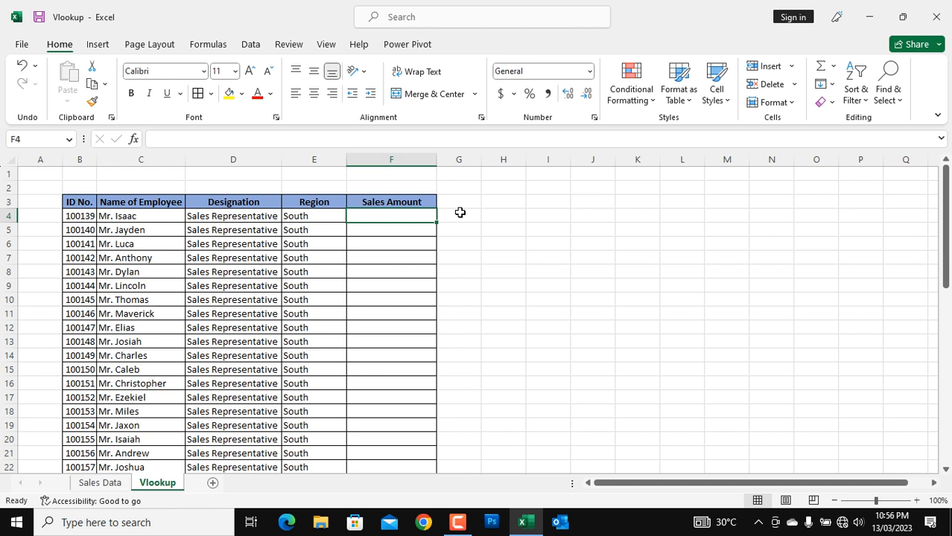
type("=vl")
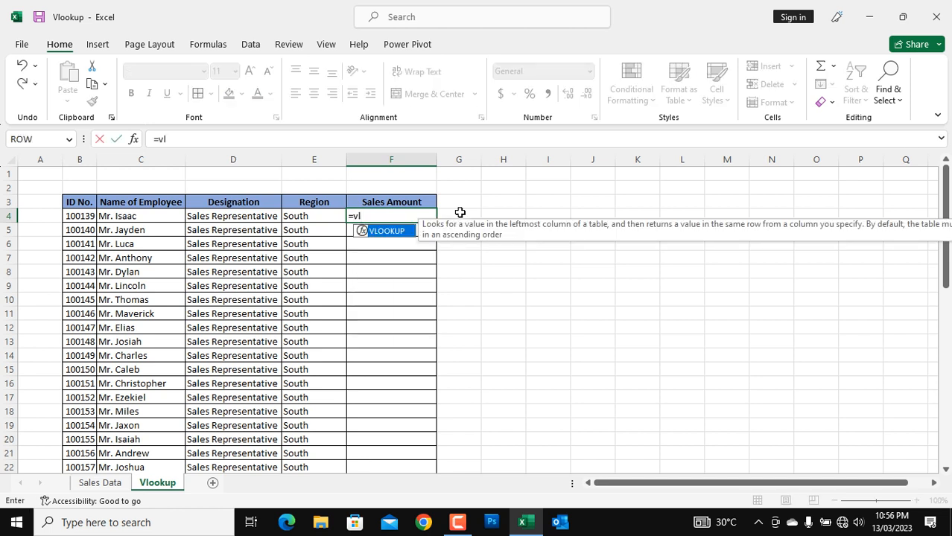
double_click(389, 232)
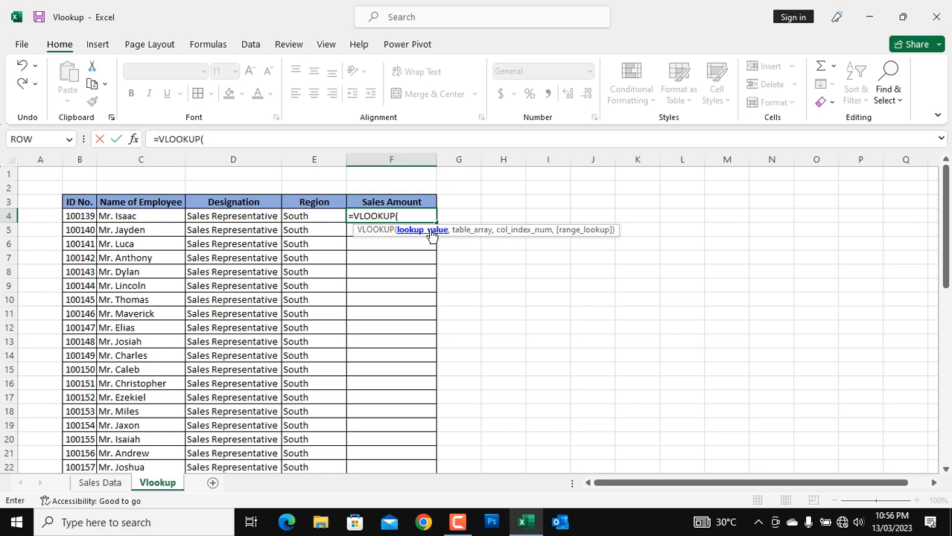
left_click(75, 216)
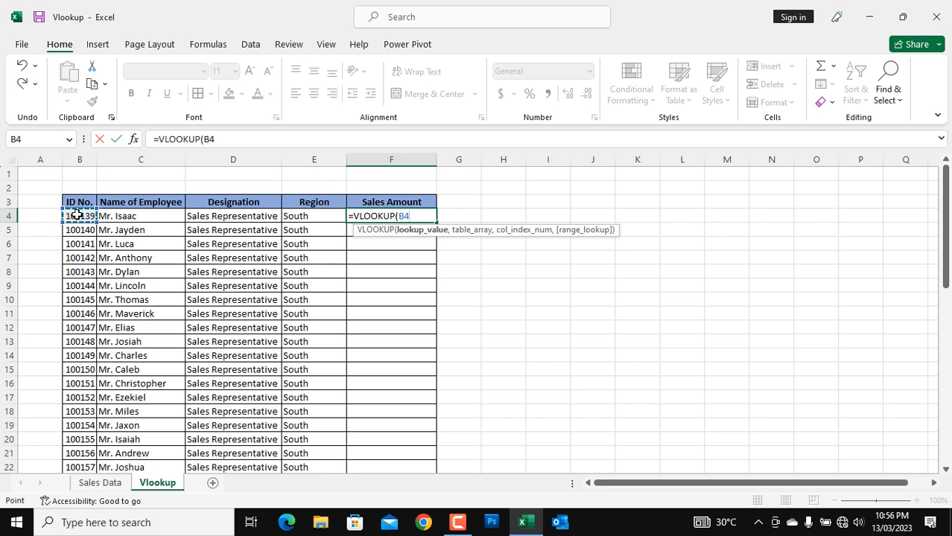
type(",")
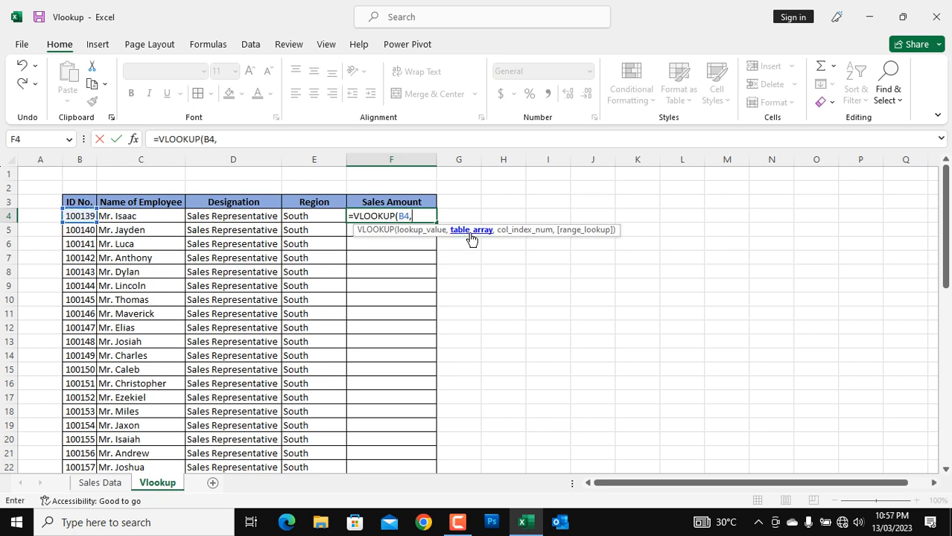
Complete the Sales Amount VLOOKUP with Sales Data range B4:F1004 as table array, column index 5 and 0 for an exact match
left_click(101, 484)
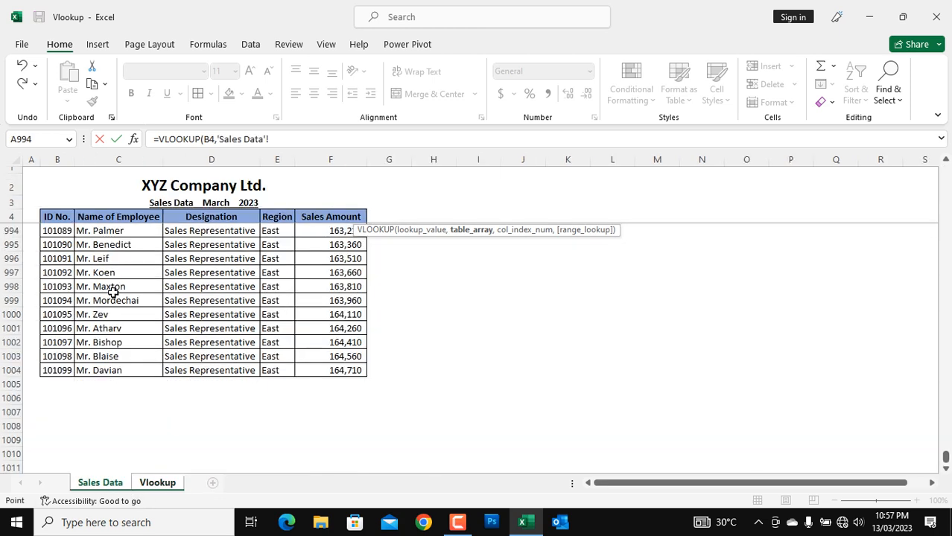
left_click_drag(61, 218, 330, 219)
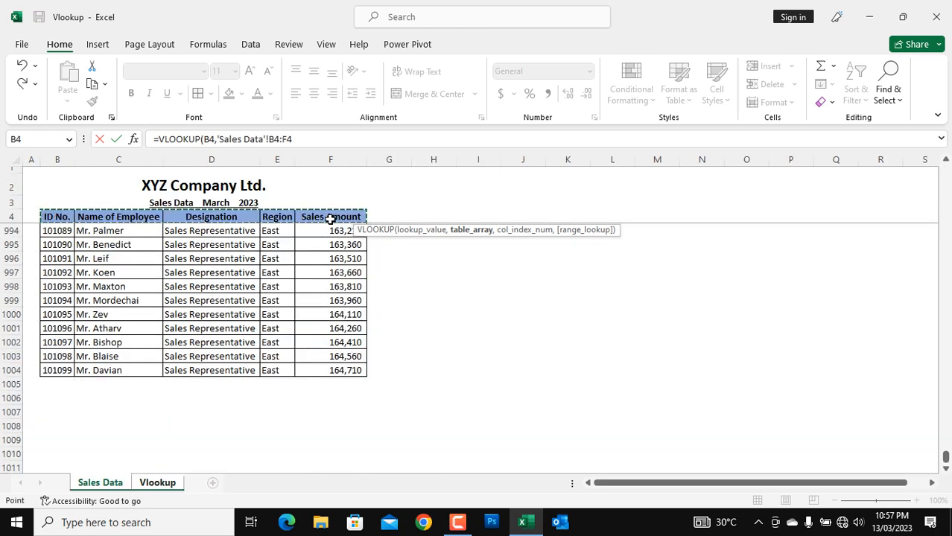
key("ctrl+shift+Down")
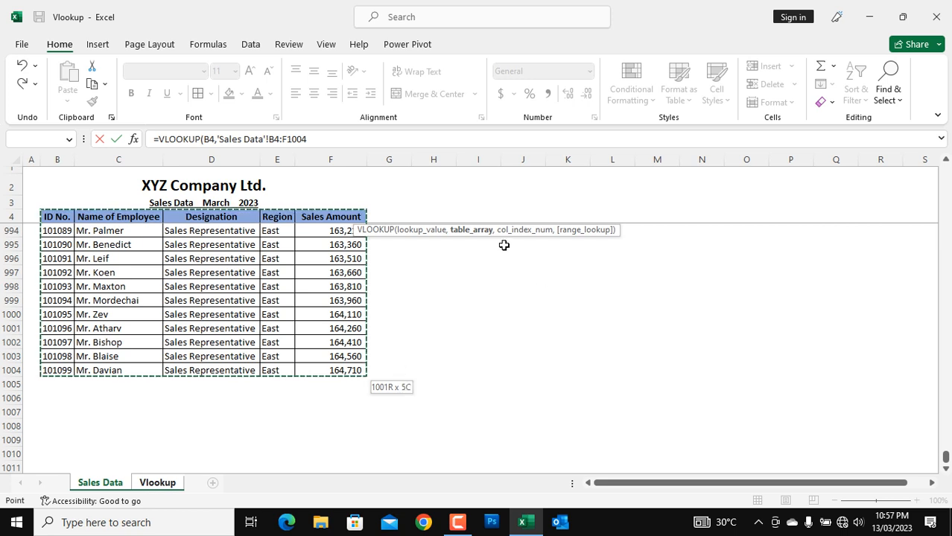
type(",")
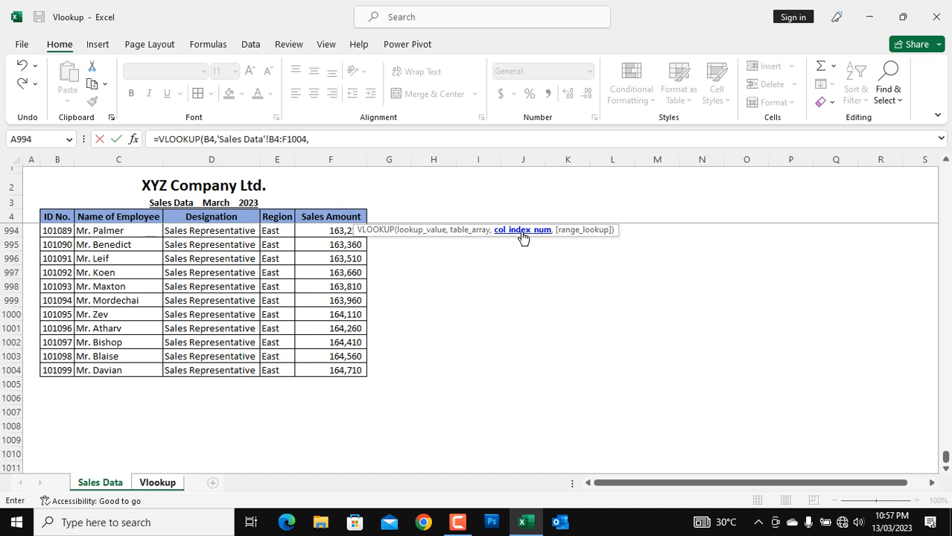
type("5,")
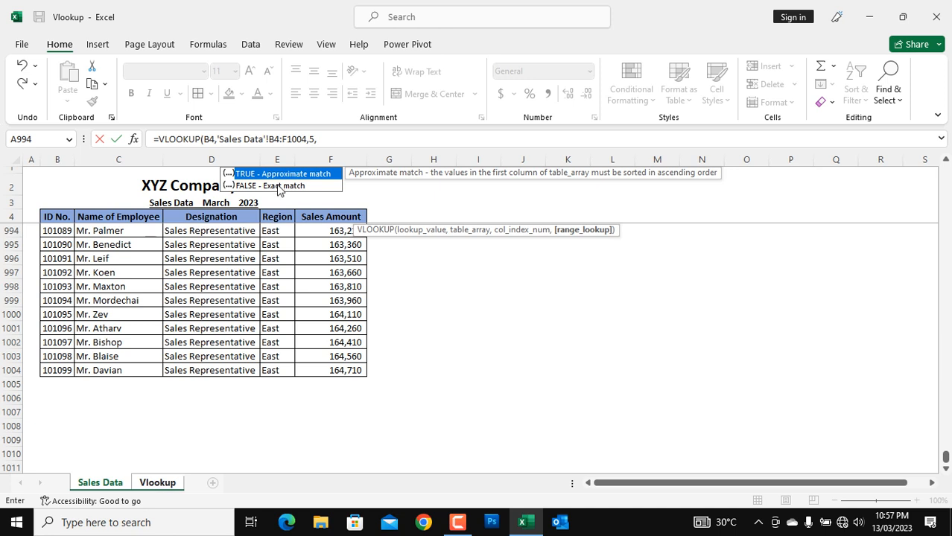
left_click(345, 140)
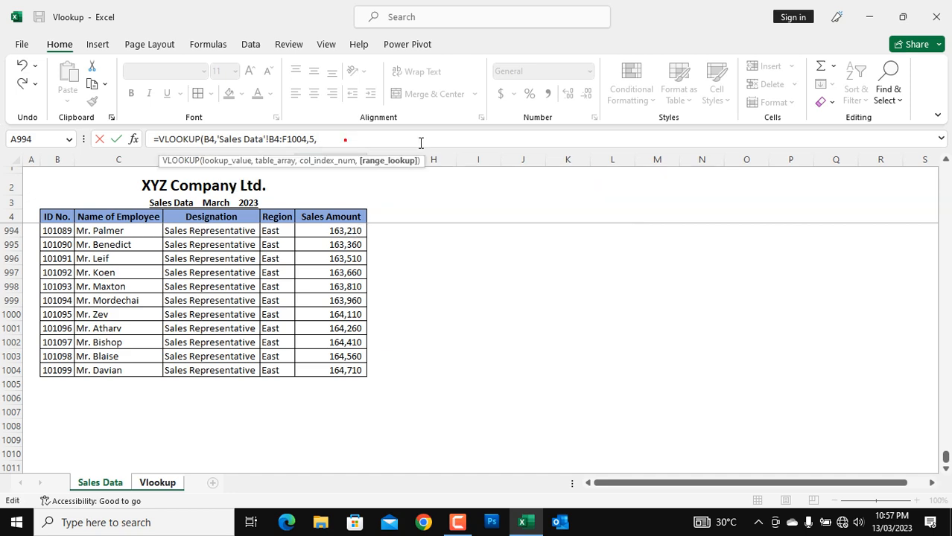
type("0)")
key("Return")
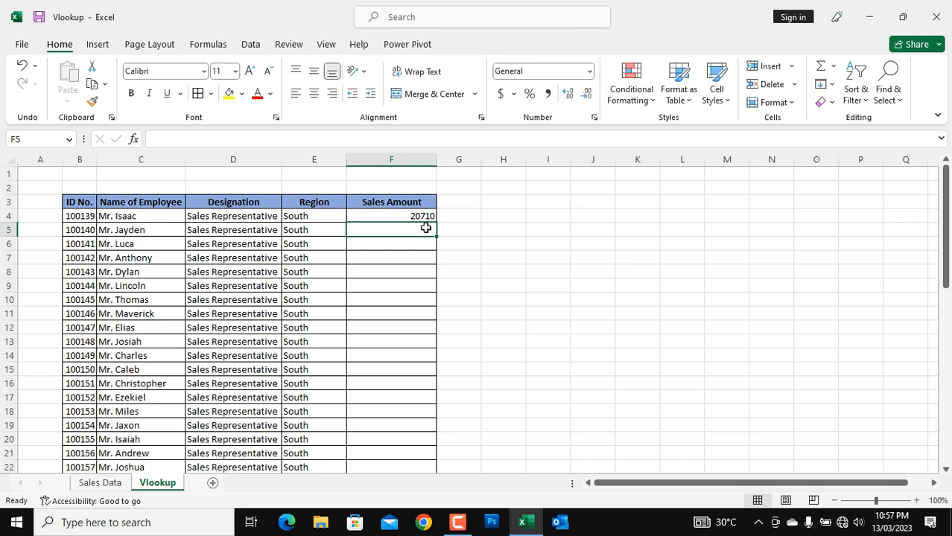
Fill the VLOOKUP formula from F4 down the Sales Amount column to F53 and review the filled amounts
left_click(416, 216)
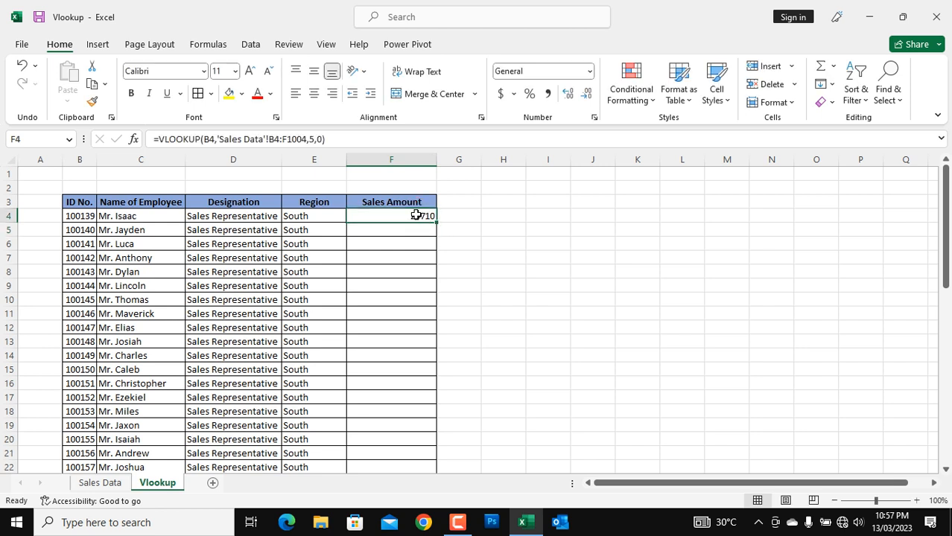
double_click(436, 223)
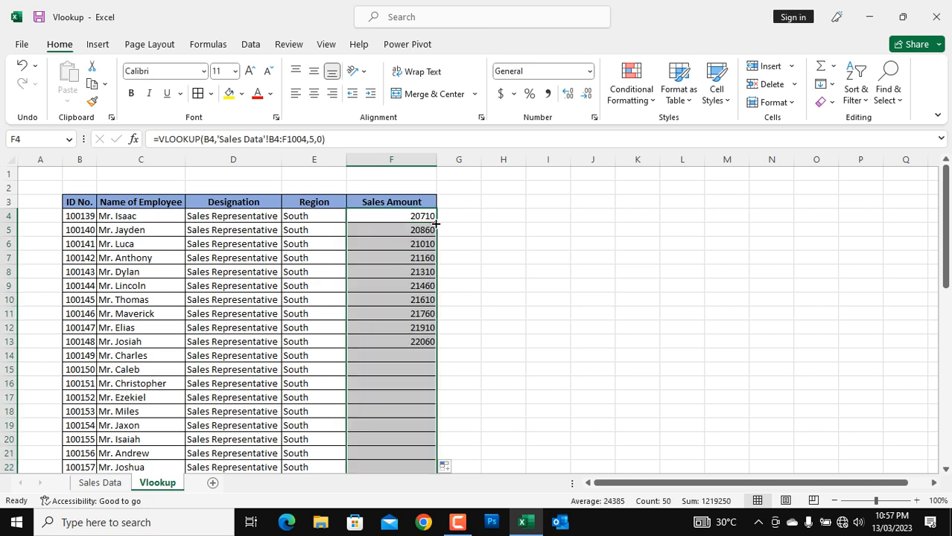
scroll(526, 283, "down", 9)
scroll(521, 289, "down", 4)
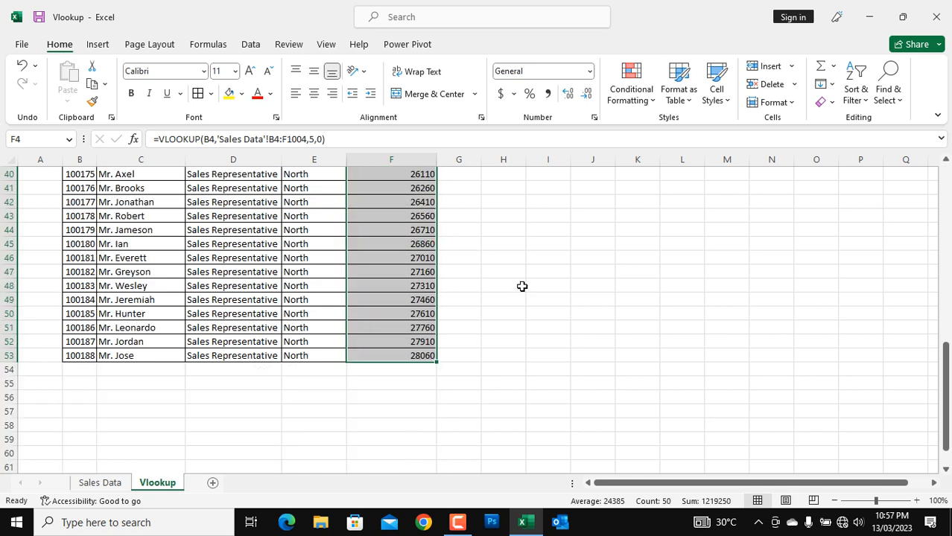
left_click(588, 326)
Add an AutoSum total of the Sales Amount column in F54
left_click(406, 369)
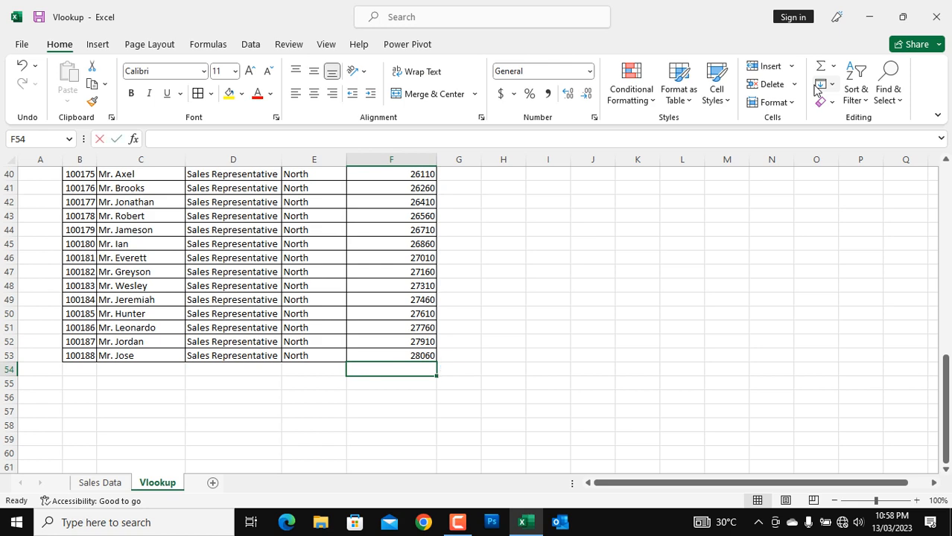
key("alt+=")
key("Return")
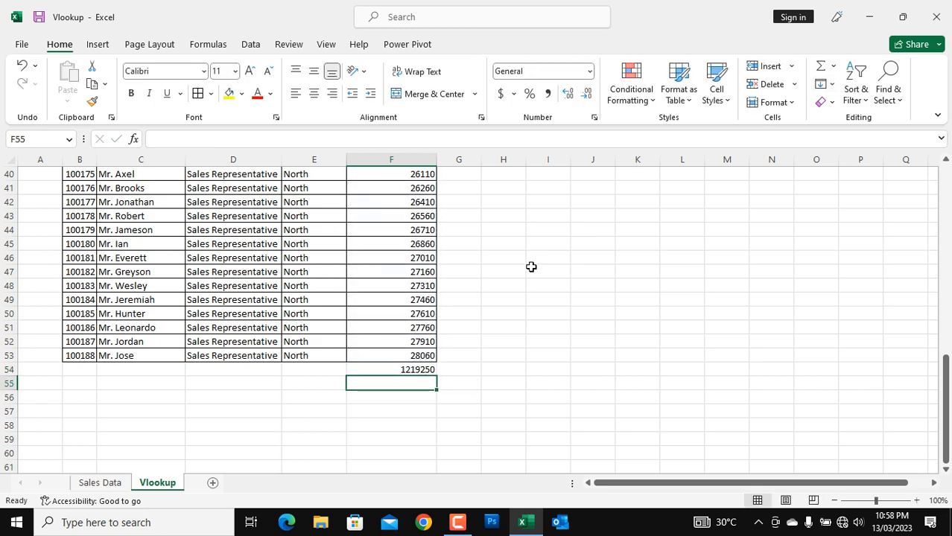
Format all of column F with the comma number style and no decimal places
scroll(514, 260, "up", 7)
scroll(427, 162, "down", 2)
left_click(426, 160)
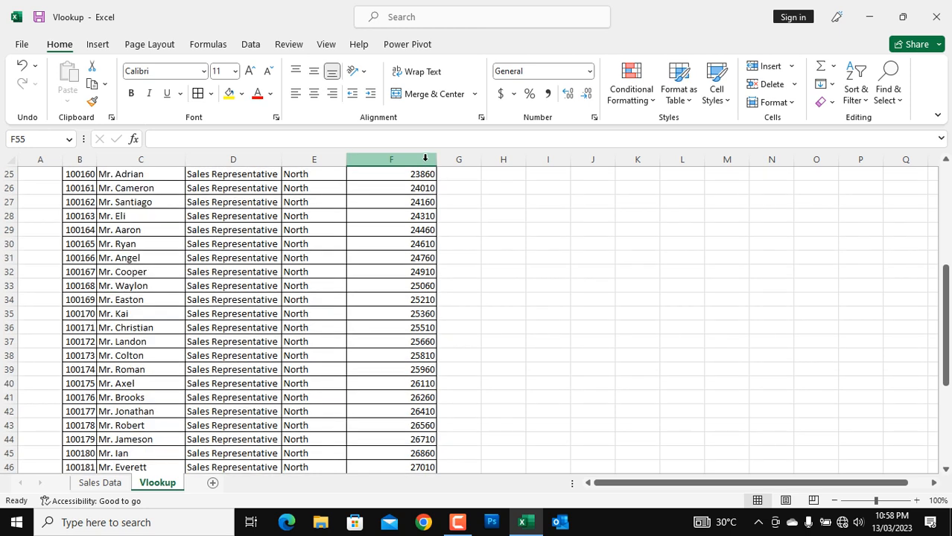
left_click(427, 158)
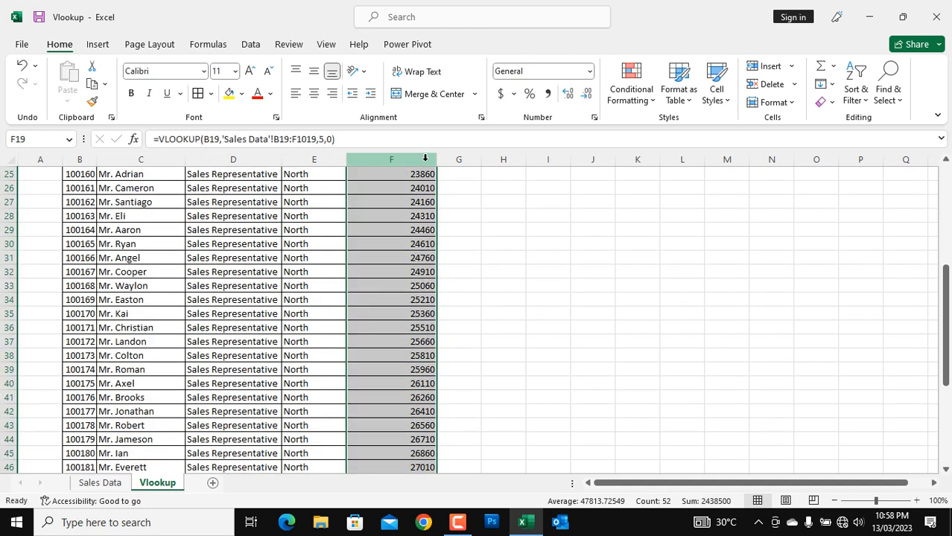
left_click(549, 93)
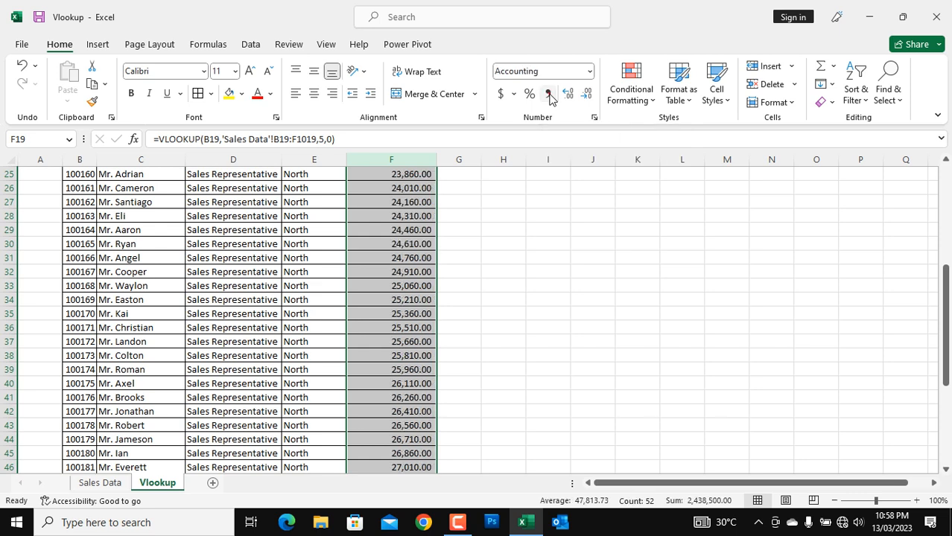
left_click(587, 94)
left_click(587, 94)
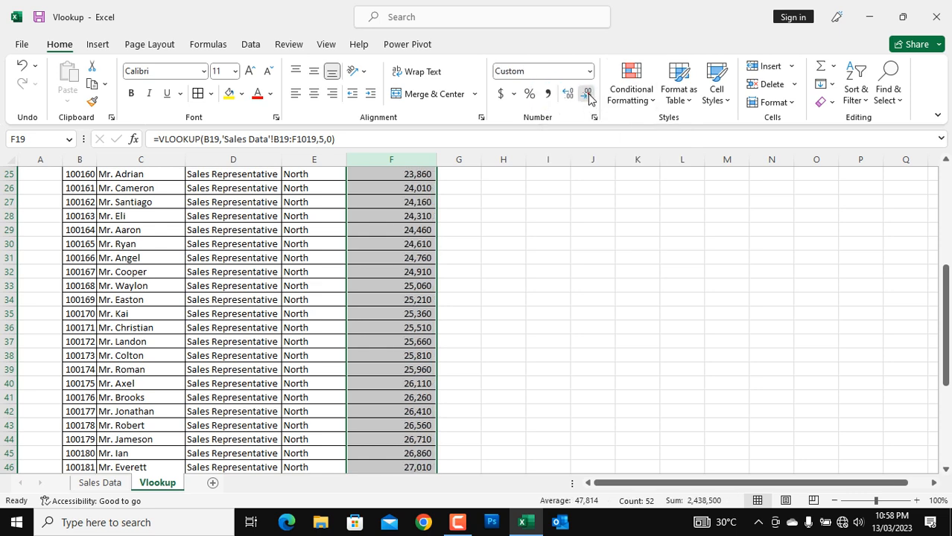
Examine the lookup formulas behind the filled name, designation and sales amount cells in rows 6 to 8
scroll(298, 268, "up", 8)
left_click(232, 260)
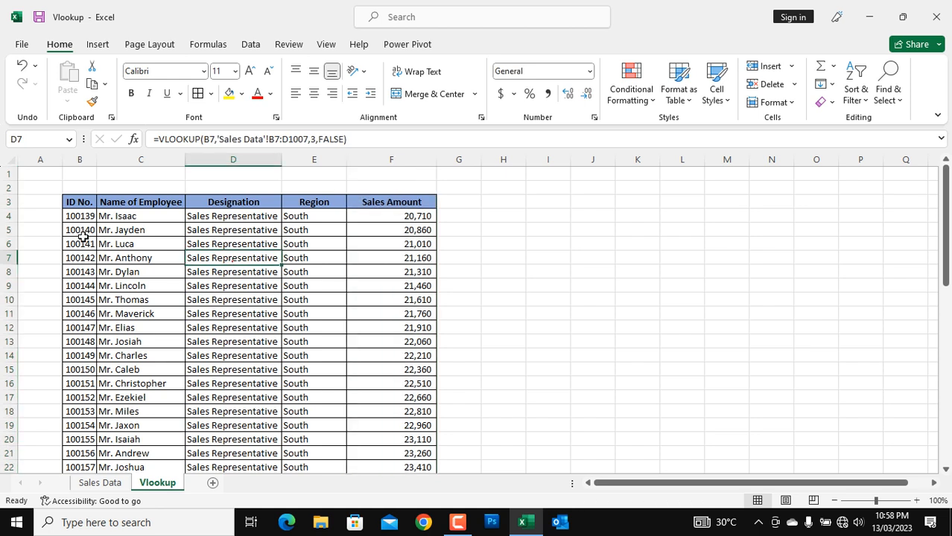
left_click(54, 217)
left_click(447, 246)
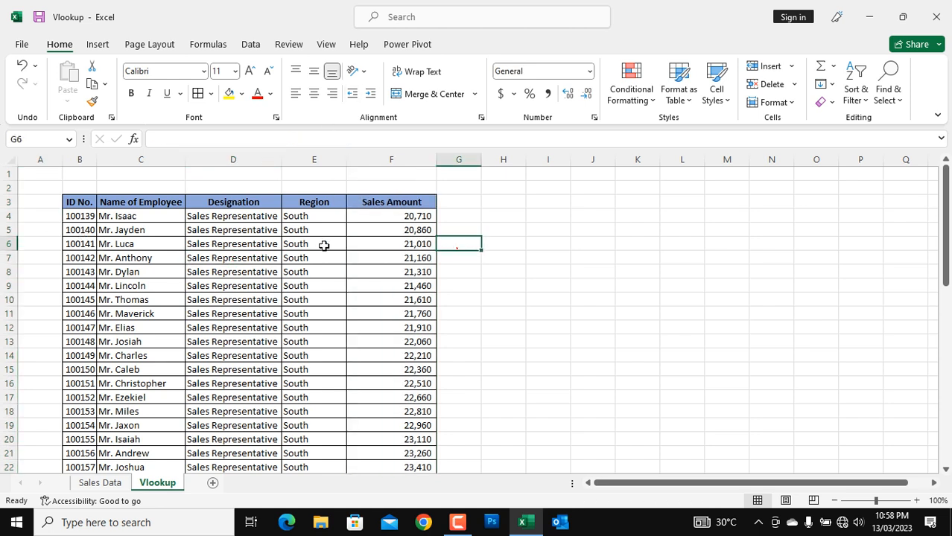
left_click(369, 245)
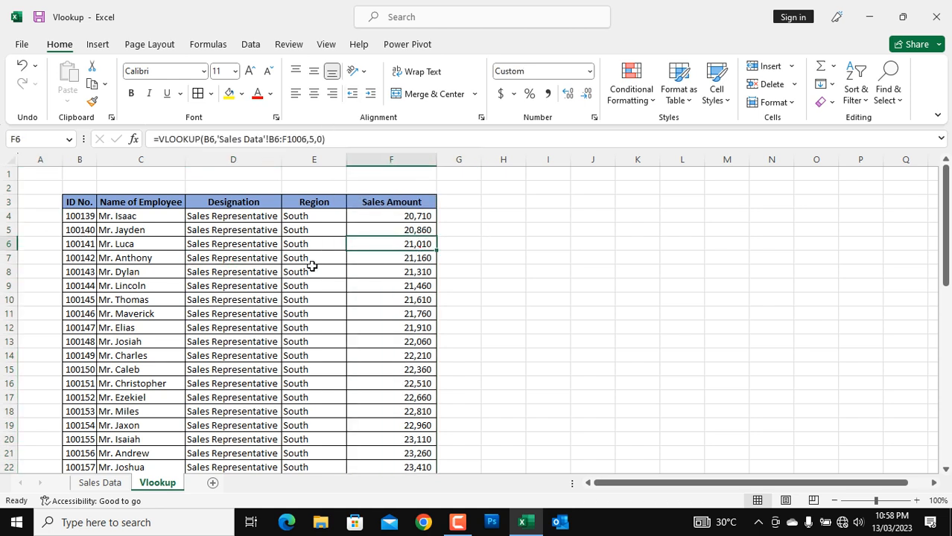
left_click(172, 258)
left_click(260, 256)
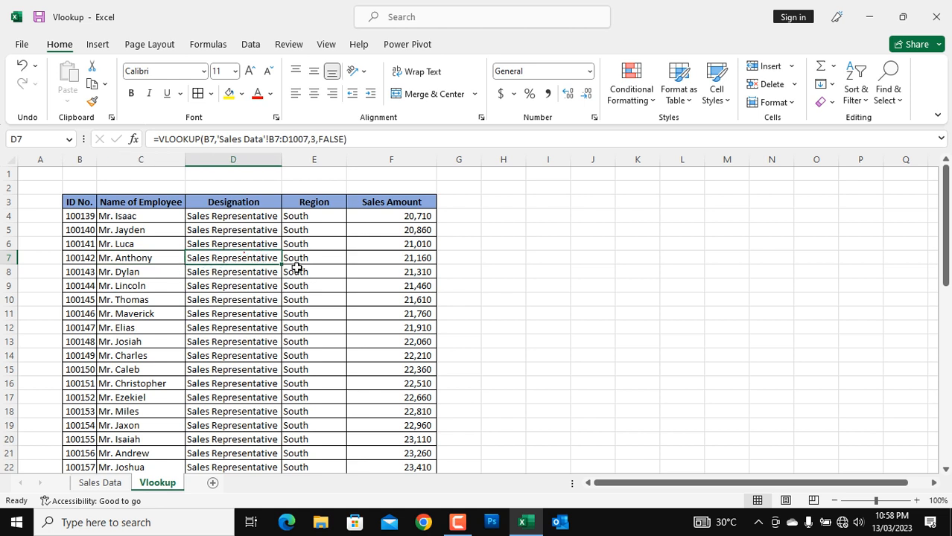
left_click_drag(426, 255, 195, 255)
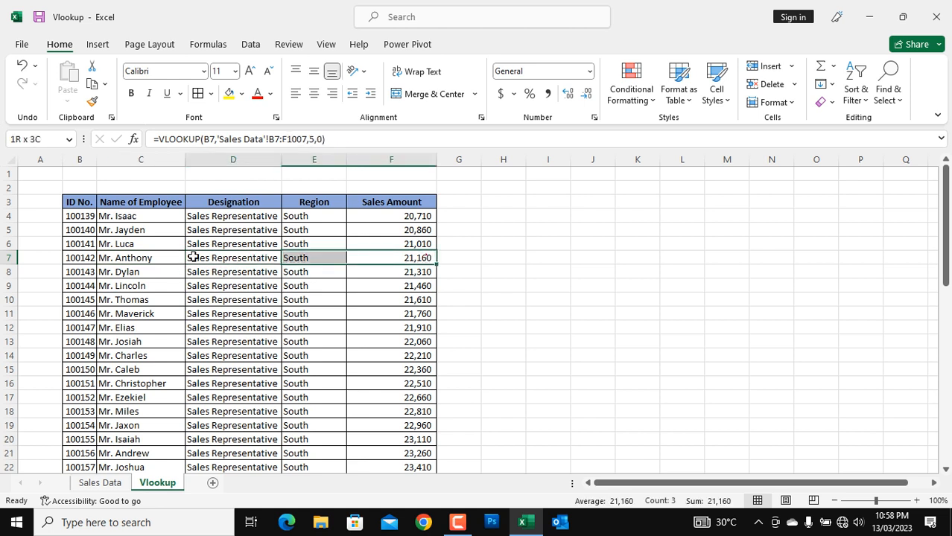
left_click(141, 255)
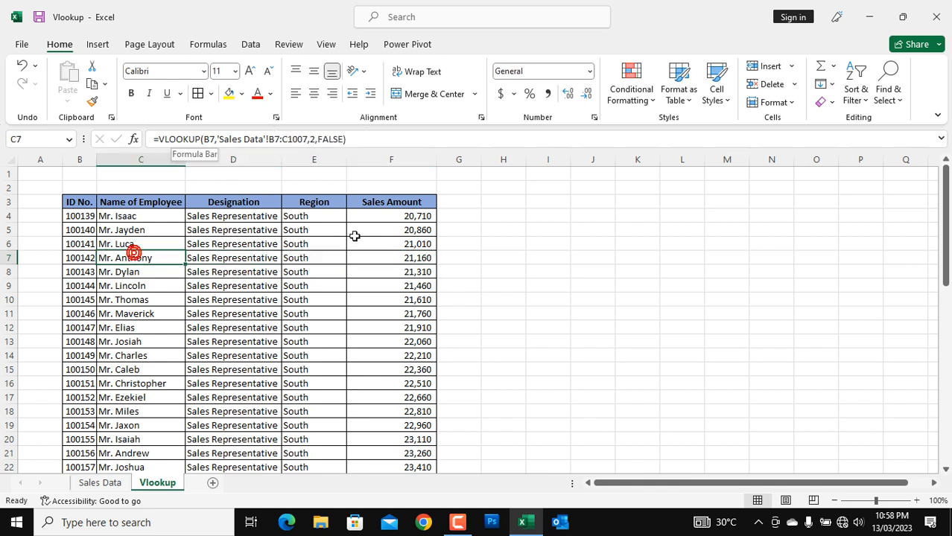
left_click(358, 274)
left_click(358, 274)
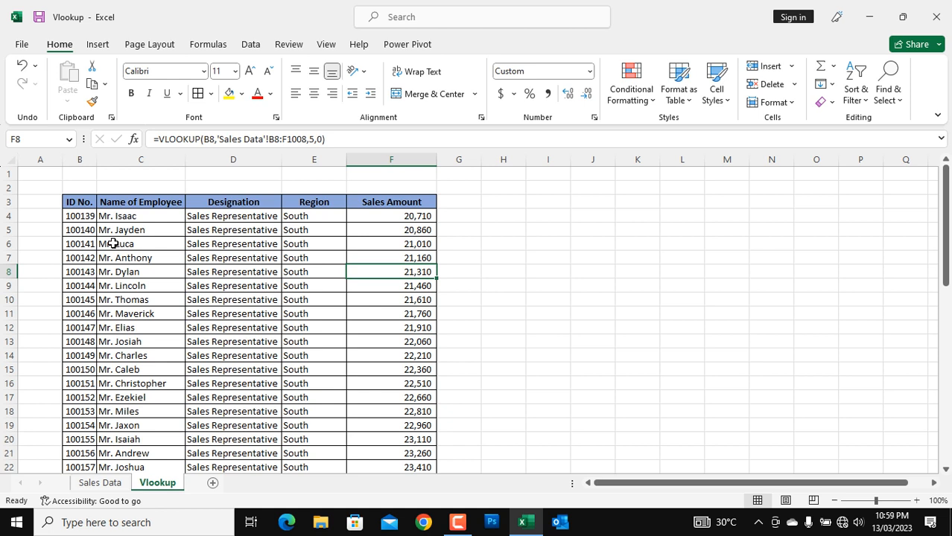
Clear all employee IDs from B4:B53 and check the lookup columns down to the total row
left_click(82, 219)
scroll(92, 404, "down", 7)
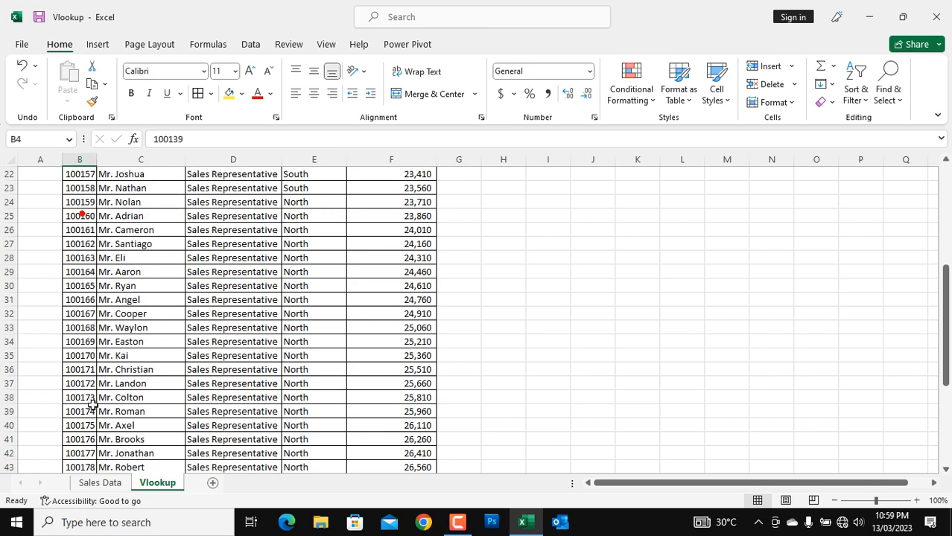
scroll(92, 404, "down", 4)
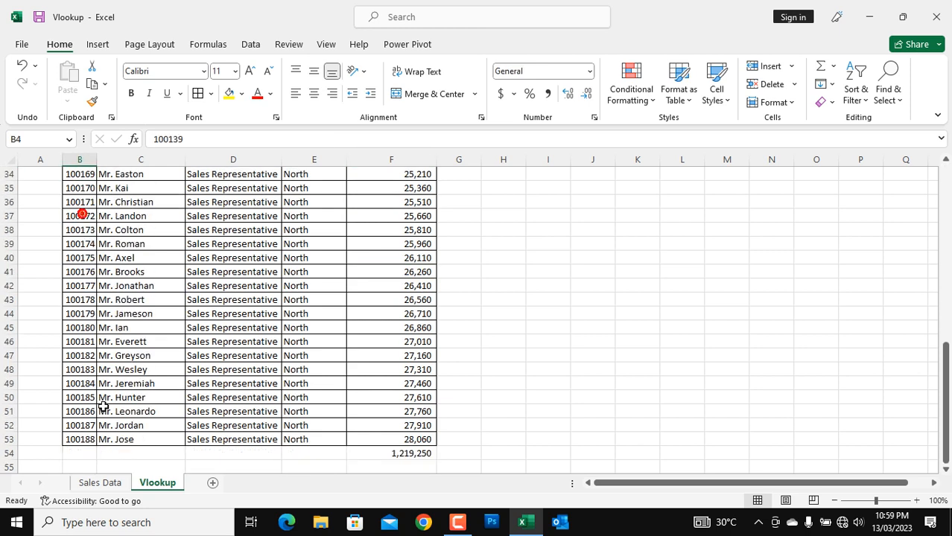
left_click(78, 440, "shift")
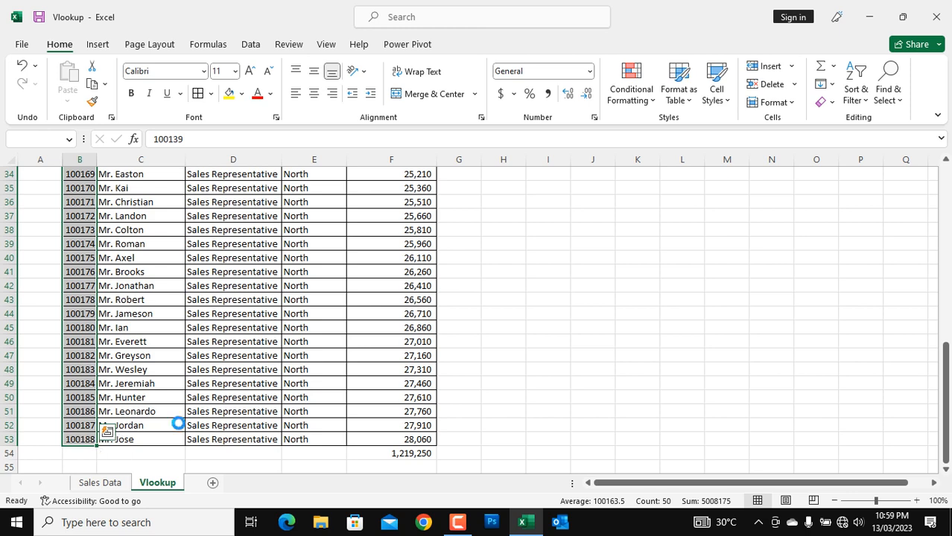
scroll(179, 423, "up", 11)
key("Delete")
left_click(467, 325)
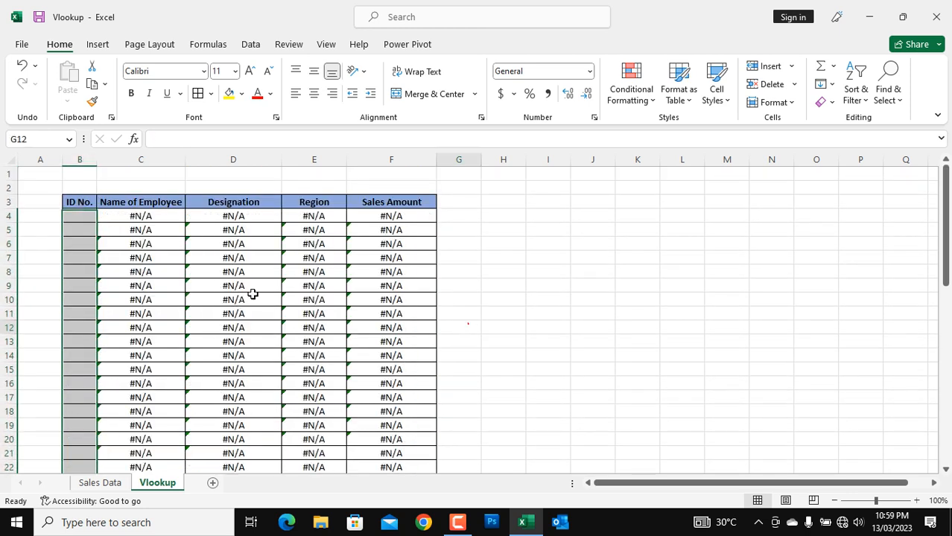
left_click(151, 249)
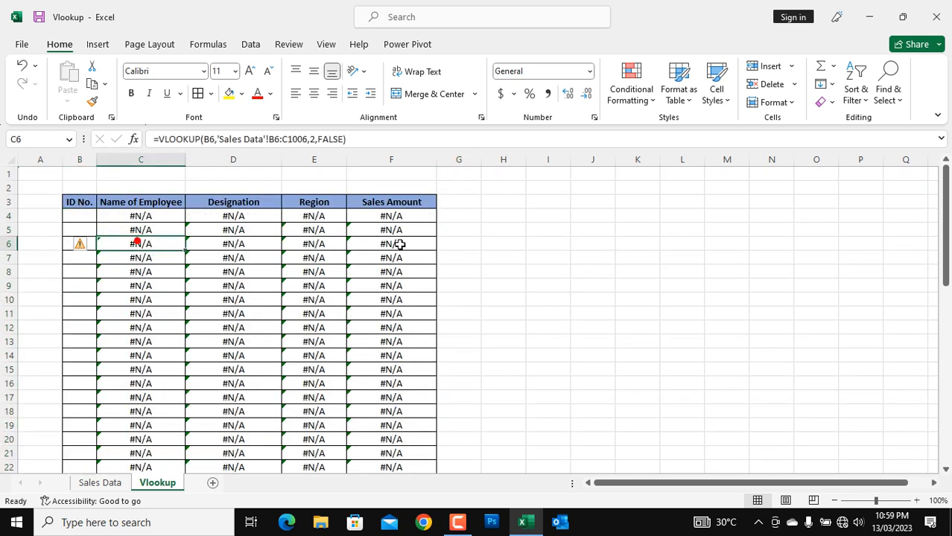
scroll(362, 288, "down", 14)
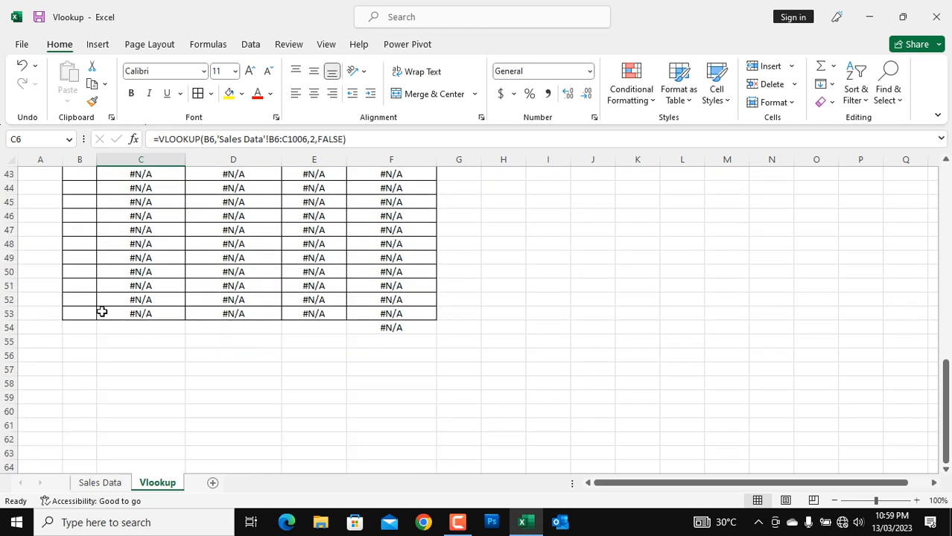
left_click(86, 313)
scroll(315, 305, "up", 12)
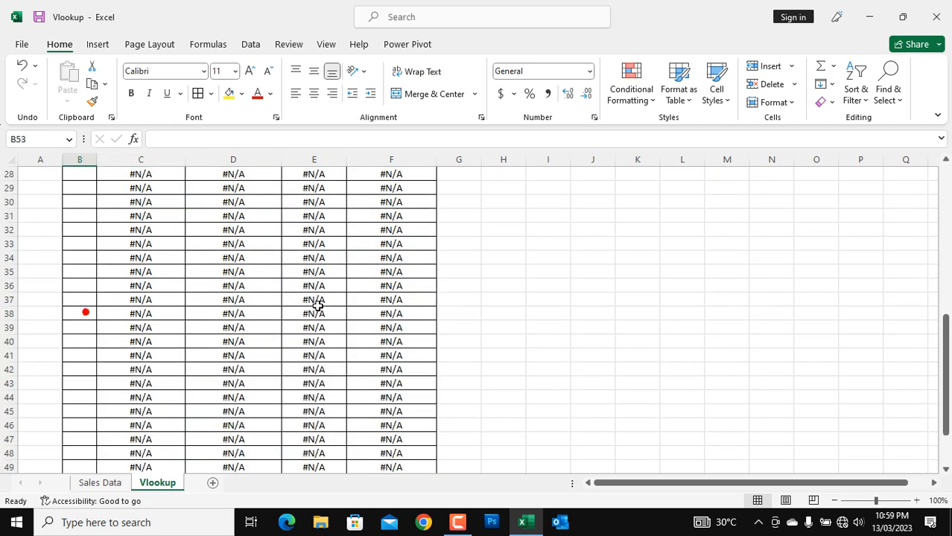
scroll(318, 305, "up", 2)
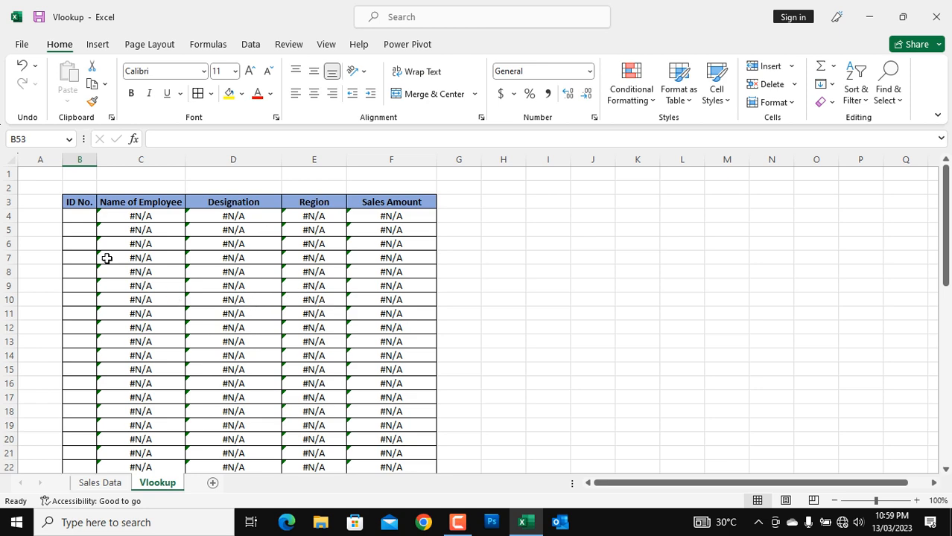
Copy the last 50 employee IDs, B955:B1004, from the Sales Data sheet
left_click(100, 482)
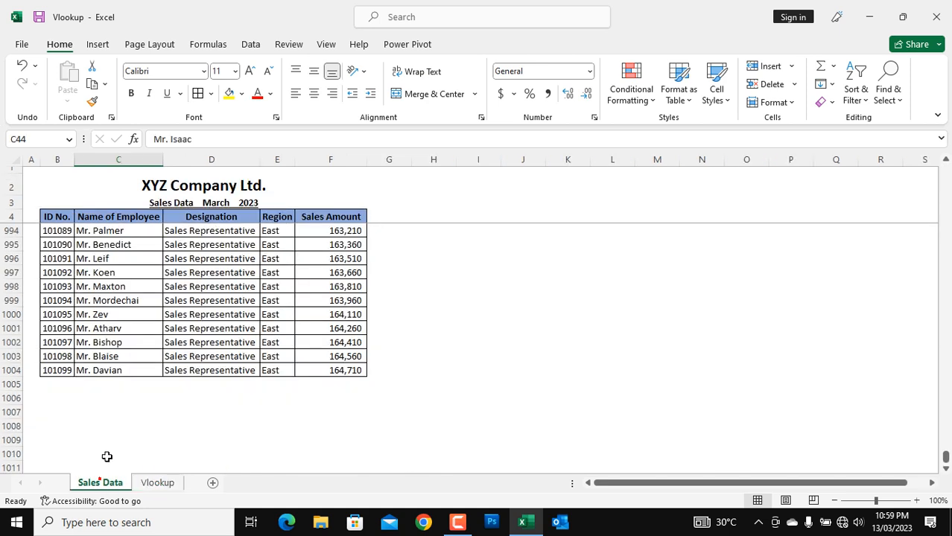
scroll(107, 370, "up", 20)
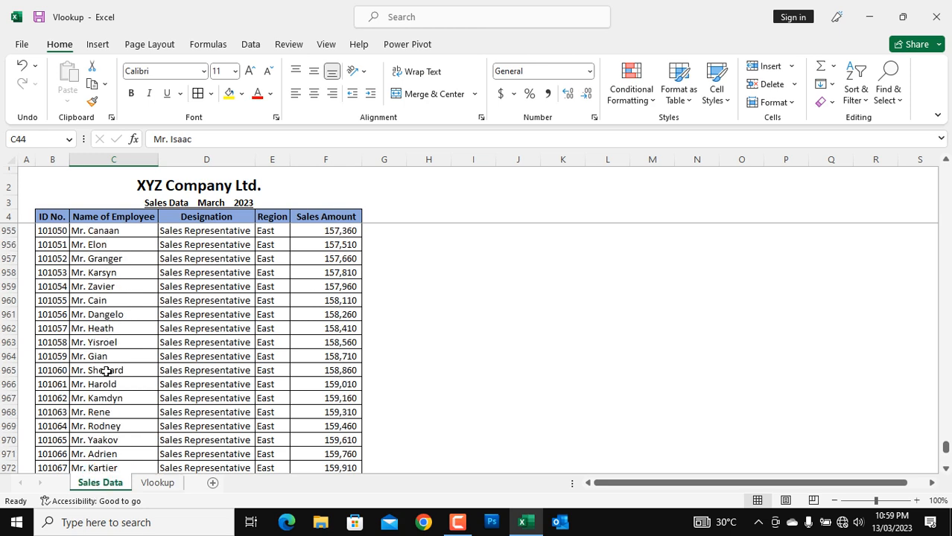
scroll(106, 371, "up", 8)
scroll(601, 362, "down", 6)
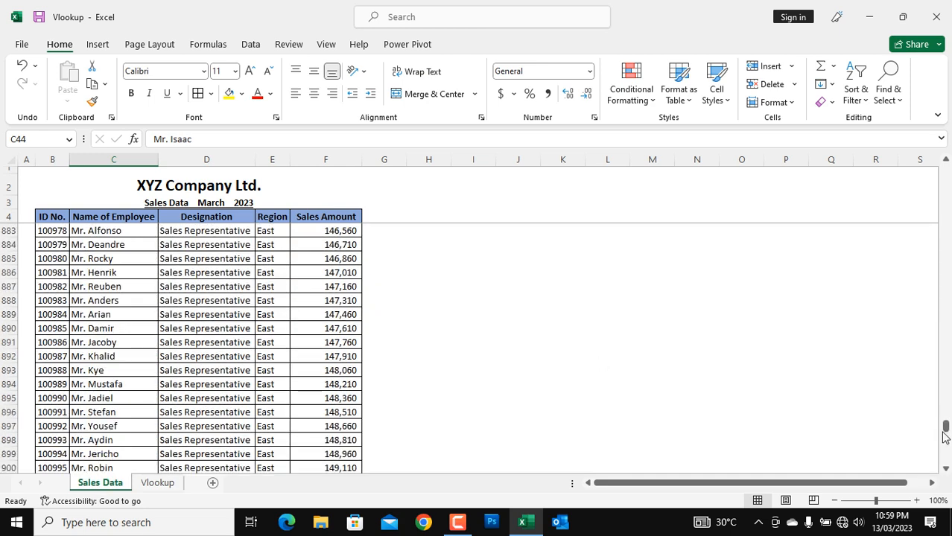
left_click_drag(946, 423, 222, 465)
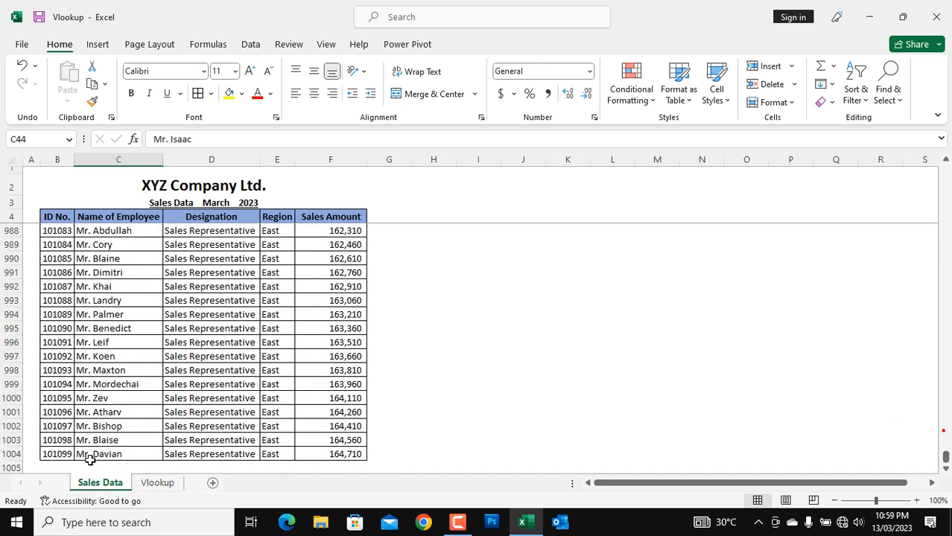
left_click(49, 454)
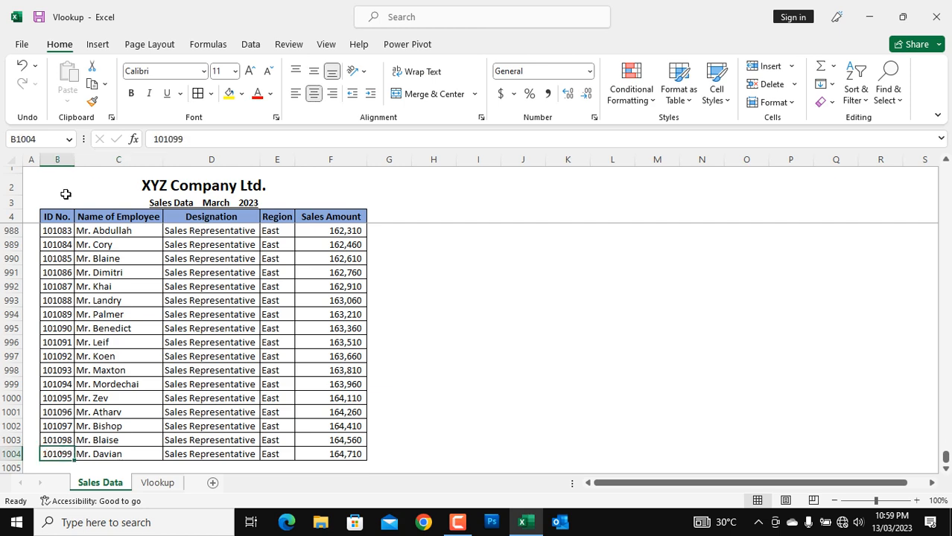
left_click_drag(66, 194, 63, 248)
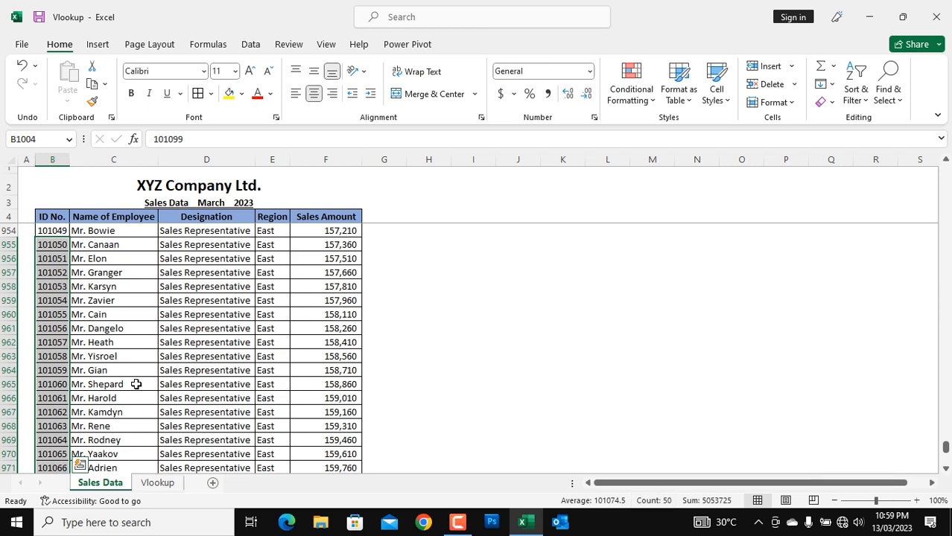
key("ctrl+c")
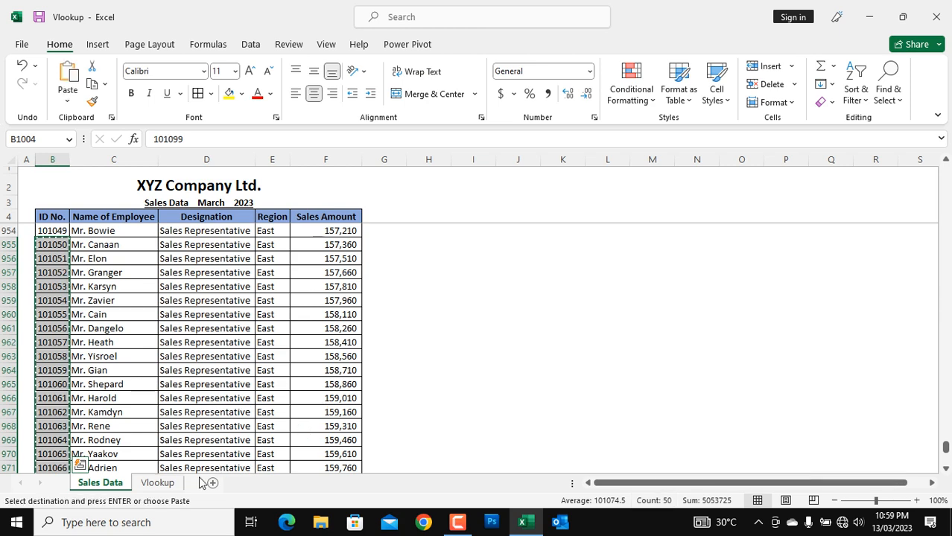
Paste the copied employee IDs as values into the Vlookup sheet's ID No. column, starting at B4
left_click(158, 483)
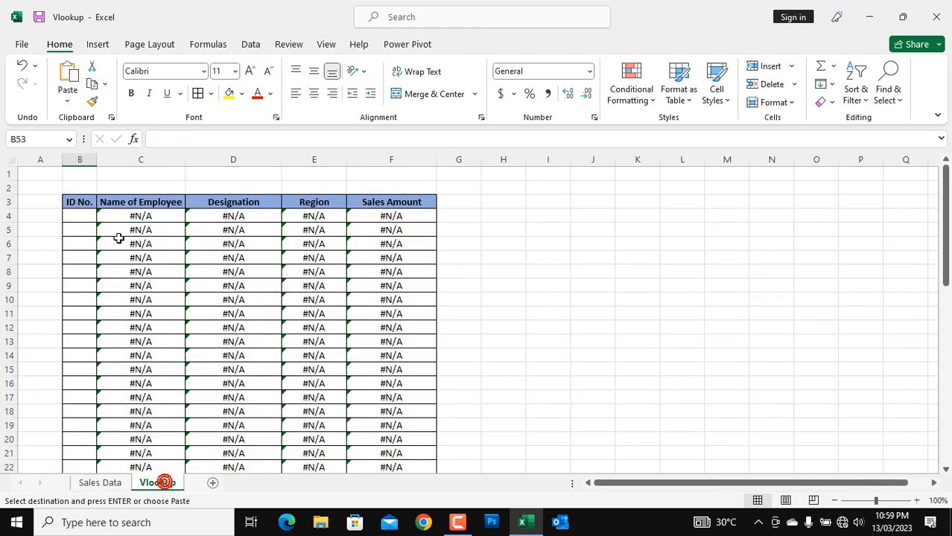
left_click(86, 217)
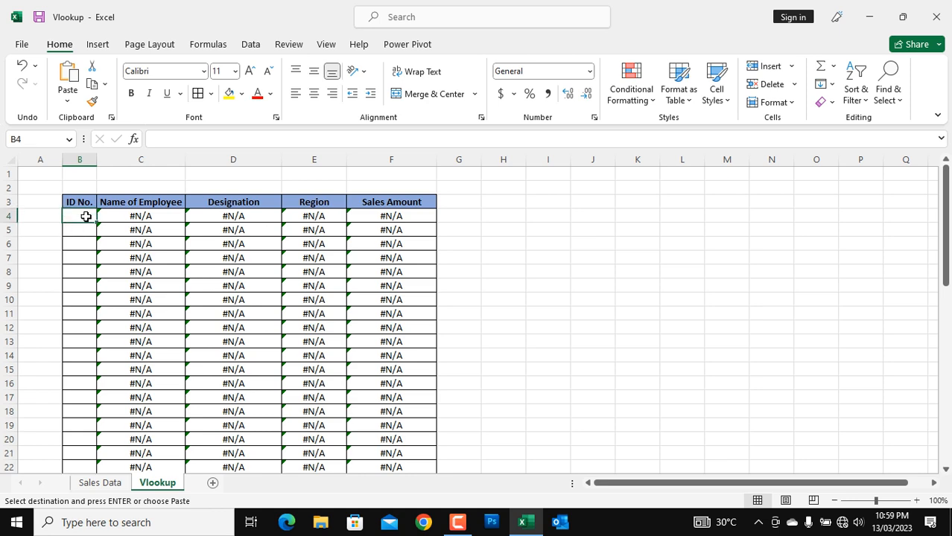
right_click(86, 217)
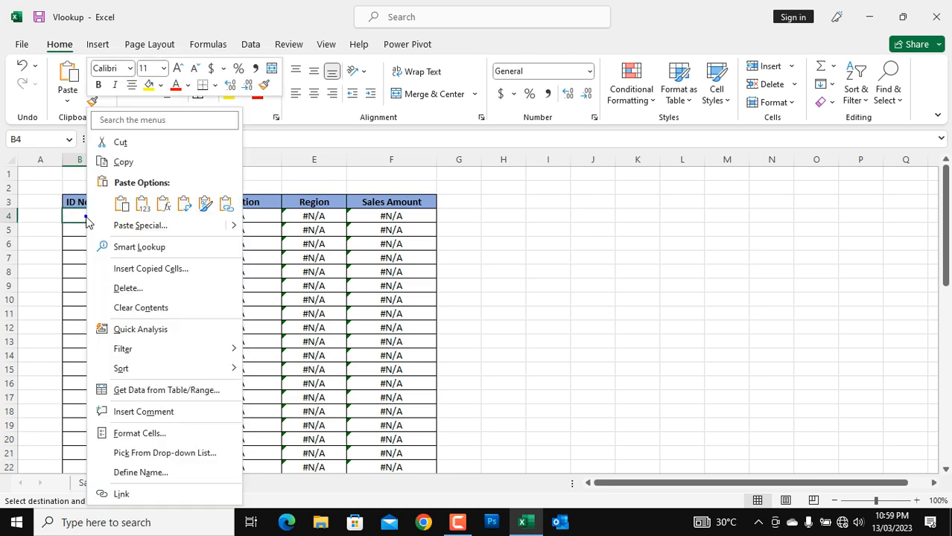
left_click(142, 205)
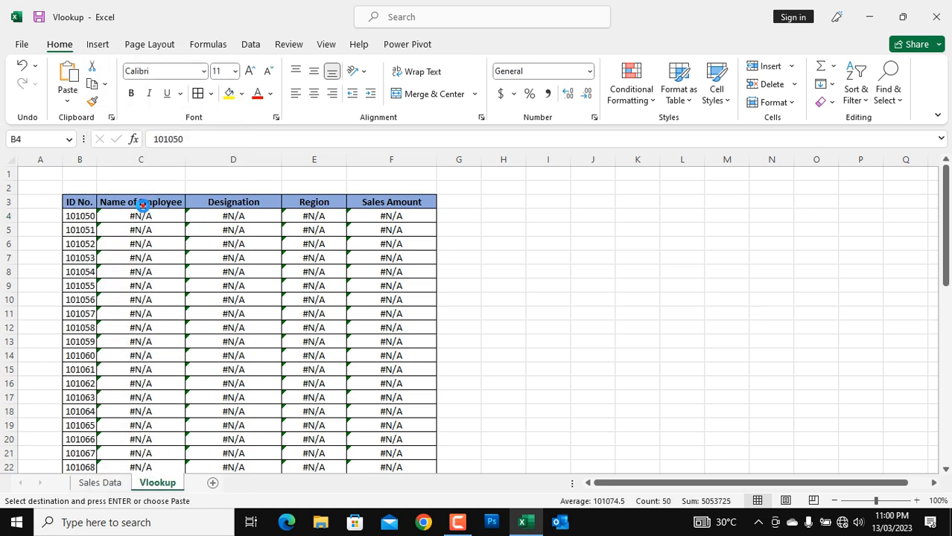
left_click(548, 284)
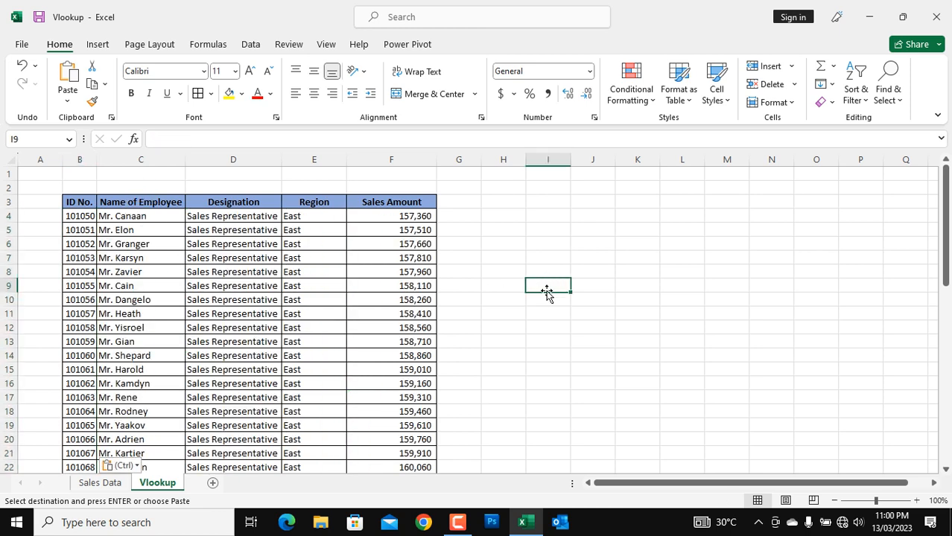
Check the refreshed lookup results on the Vlookup sheet from the first rows down to the sales total
left_click(112, 246)
left_click(393, 299)
scroll(404, 329, "down", 1)
scroll(404, 329, "down", 9)
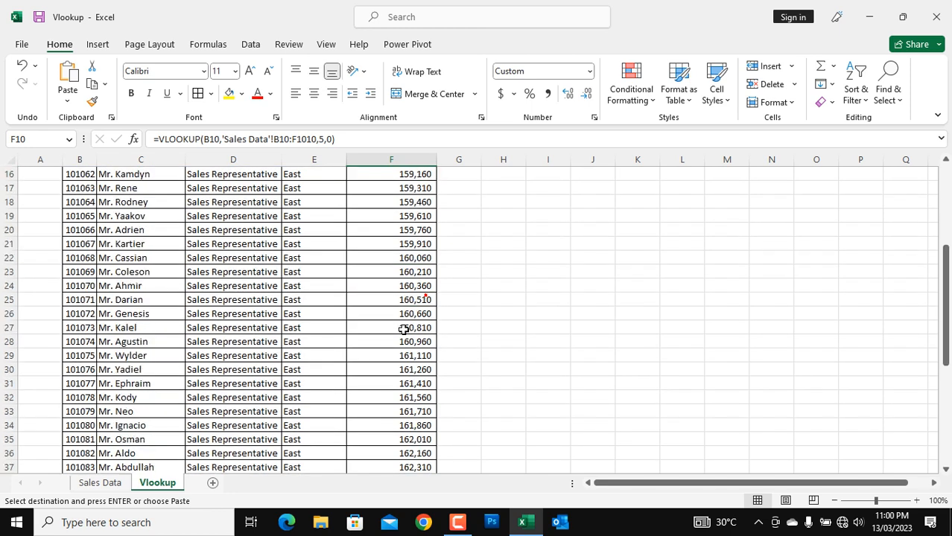
scroll(131, 359, "down", 2)
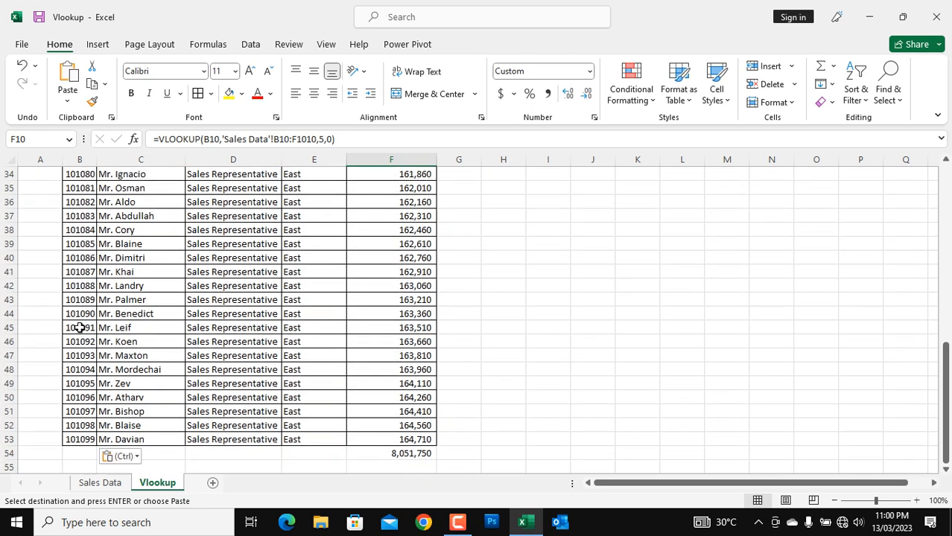
Copy the employee ID in B45 and search for all its occurrences on the Sales Data sheet
left_click(79, 328)
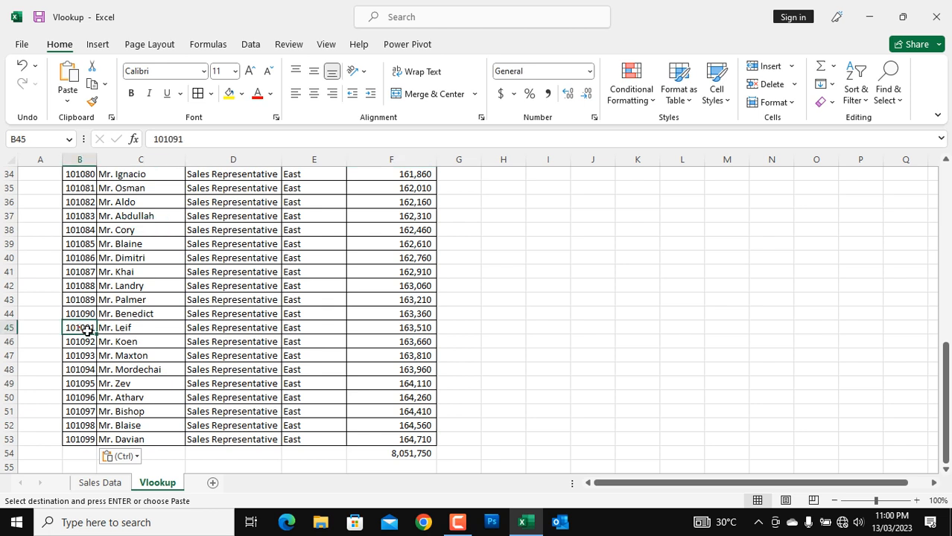
key("ctrl+c")
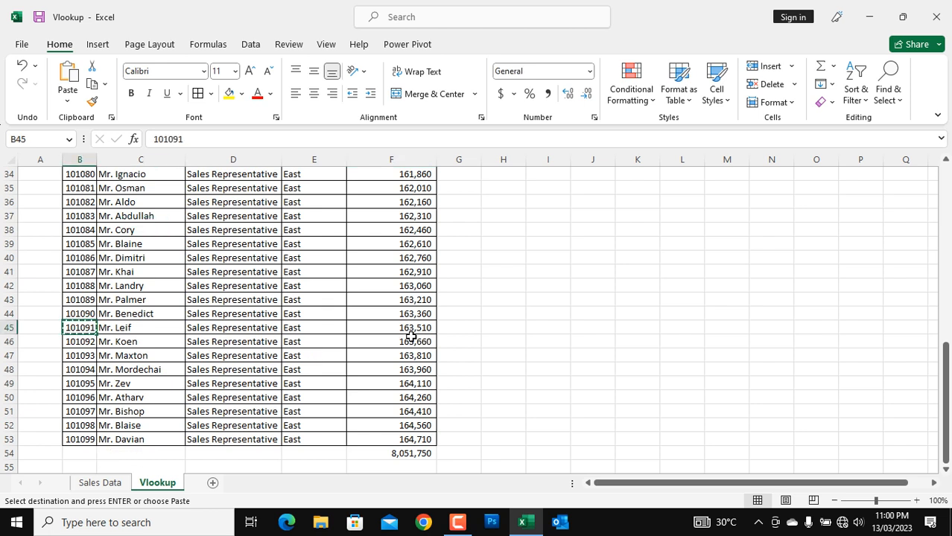
left_click(114, 484)
left_click(594, 363)
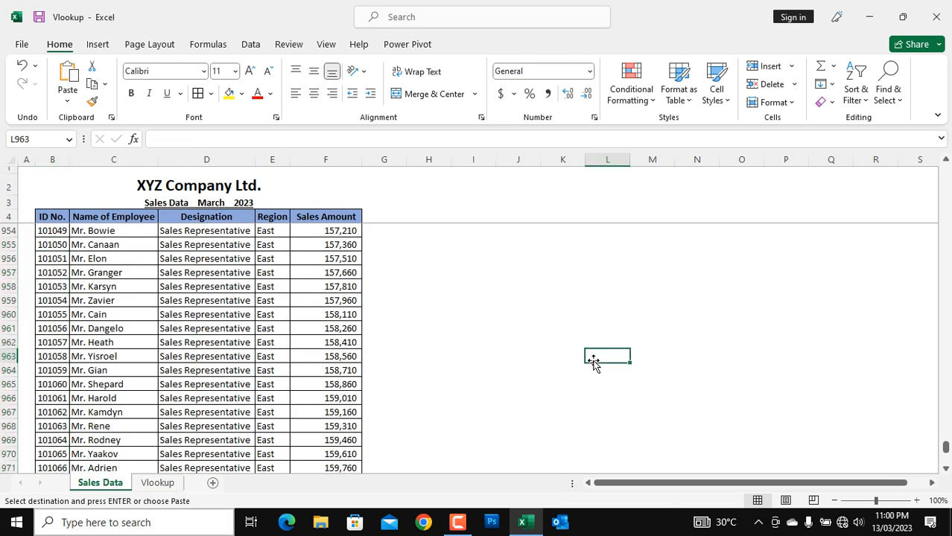
key("ctrl+f")
left_click(594, 365)
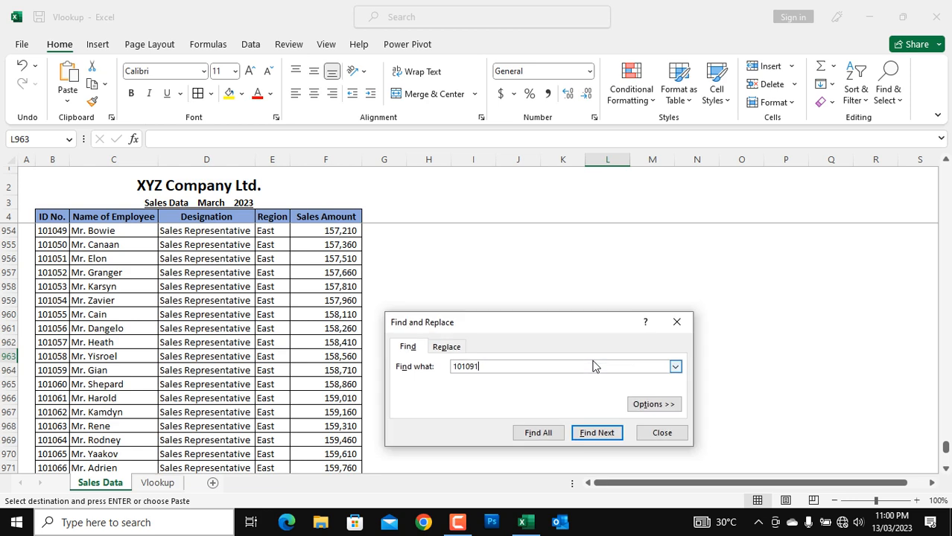
left_click(538, 434)
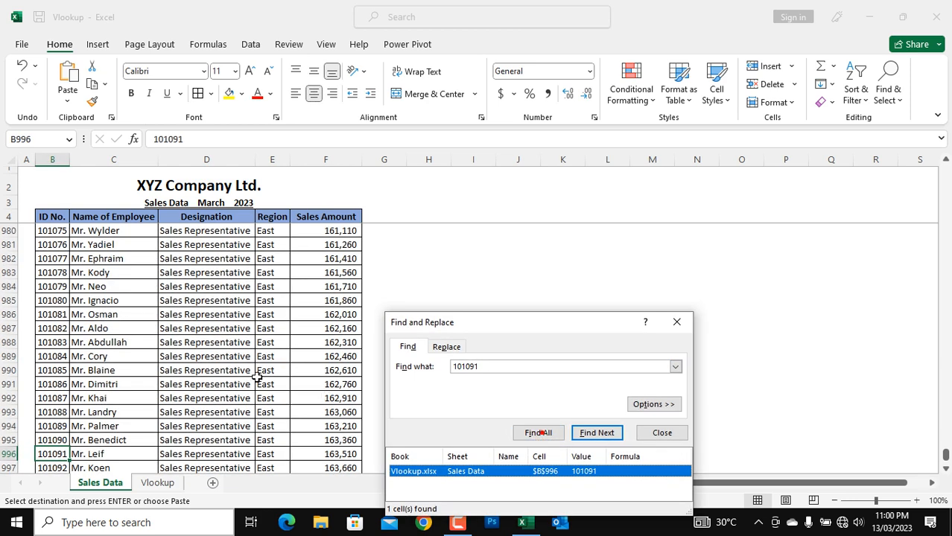
left_click(671, 322)
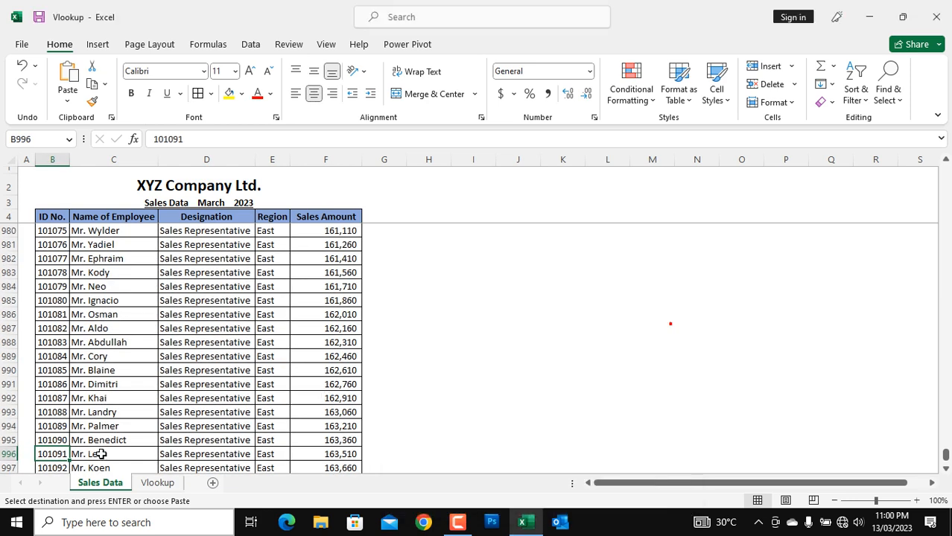
Read the found employee's source record in row 996 across from name to sales amount
left_click(128, 454)
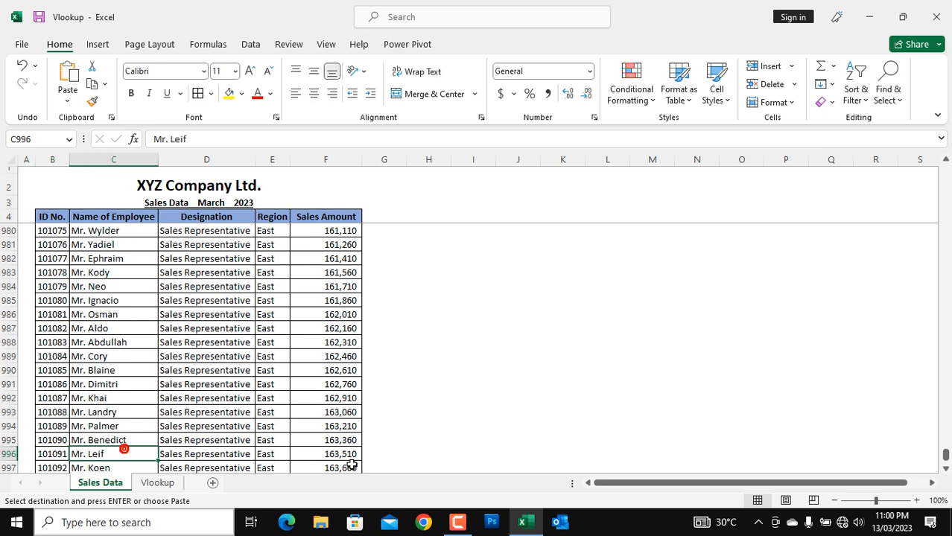
key("Right")
key("Right")
key("Right")
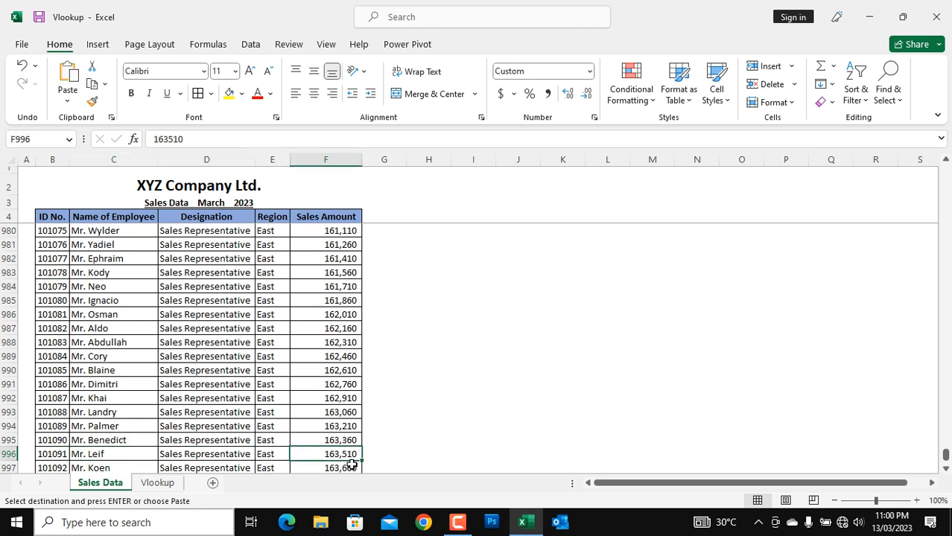
key("Right")
key("Left")
Compare the source record with the lookup results in row 45 of the Vlookup sheet, including the Designation formula, and return to the column header
left_click(157, 482)
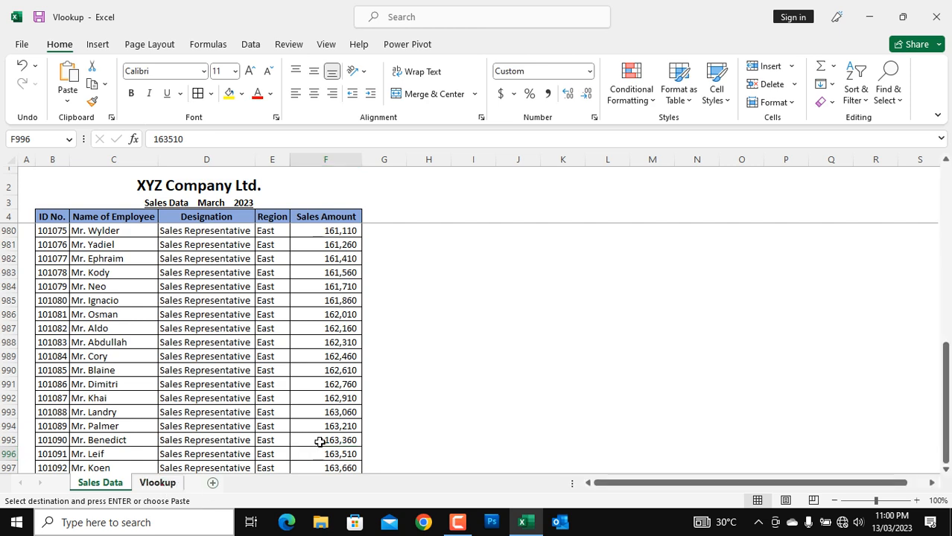
key("Right")
key("Right")
key("Right")
key("Right")
key("Right")
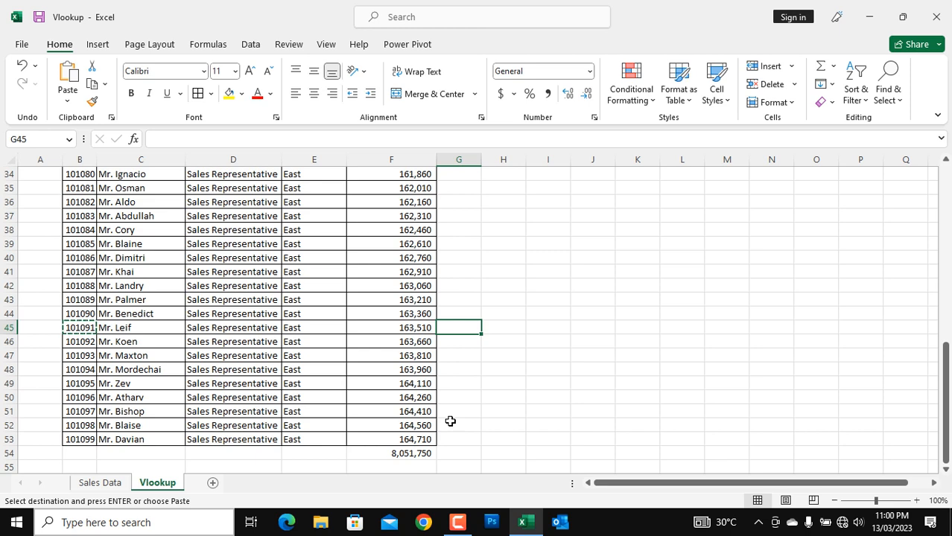
left_click(231, 328)
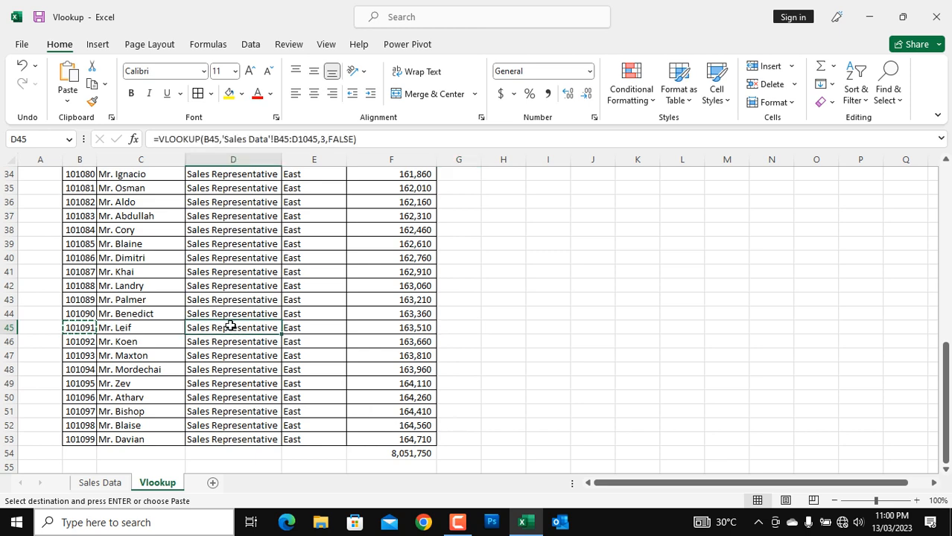
key("ctrl+Up")
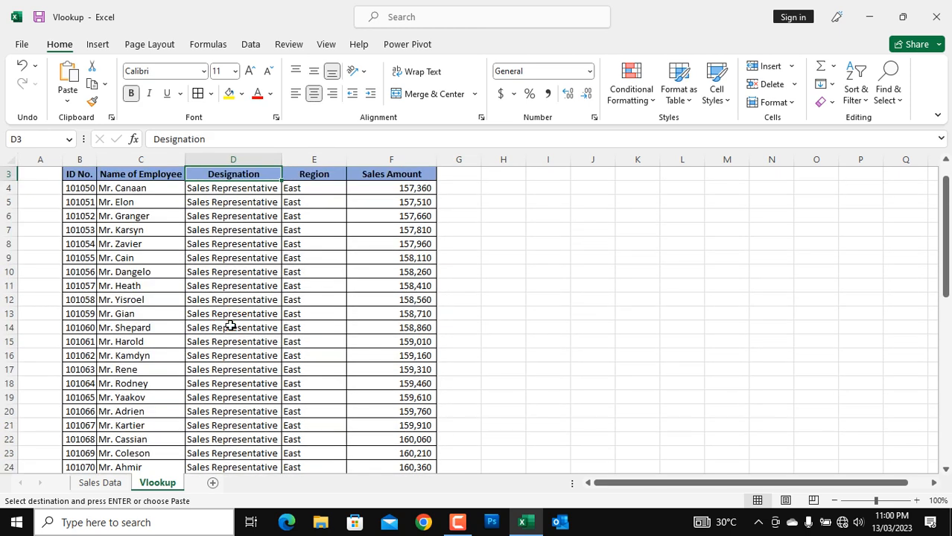